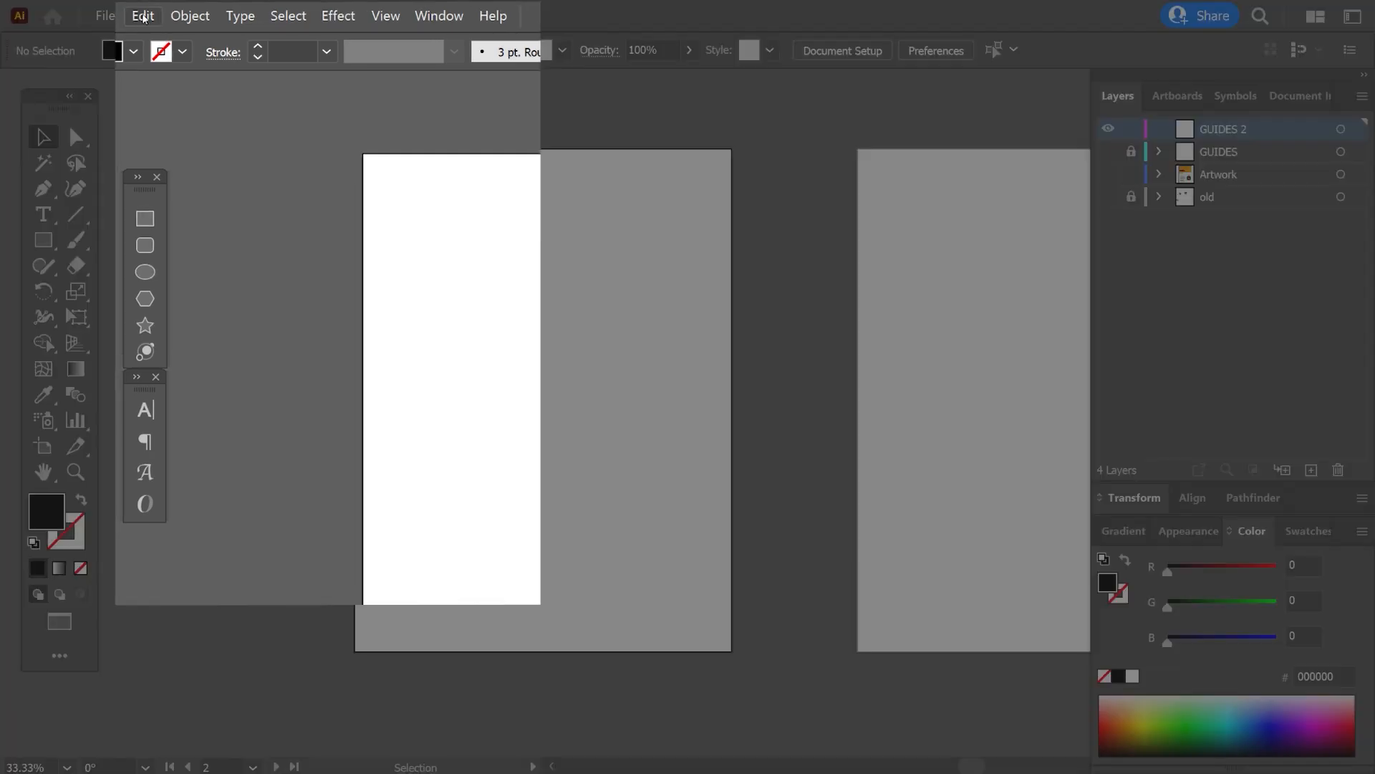
# Review the guide color and style options in the Guides & Grid preferences and accept the settings.
pyautogui.click(144, 17)
pyautogui.moveTo(297, 390)
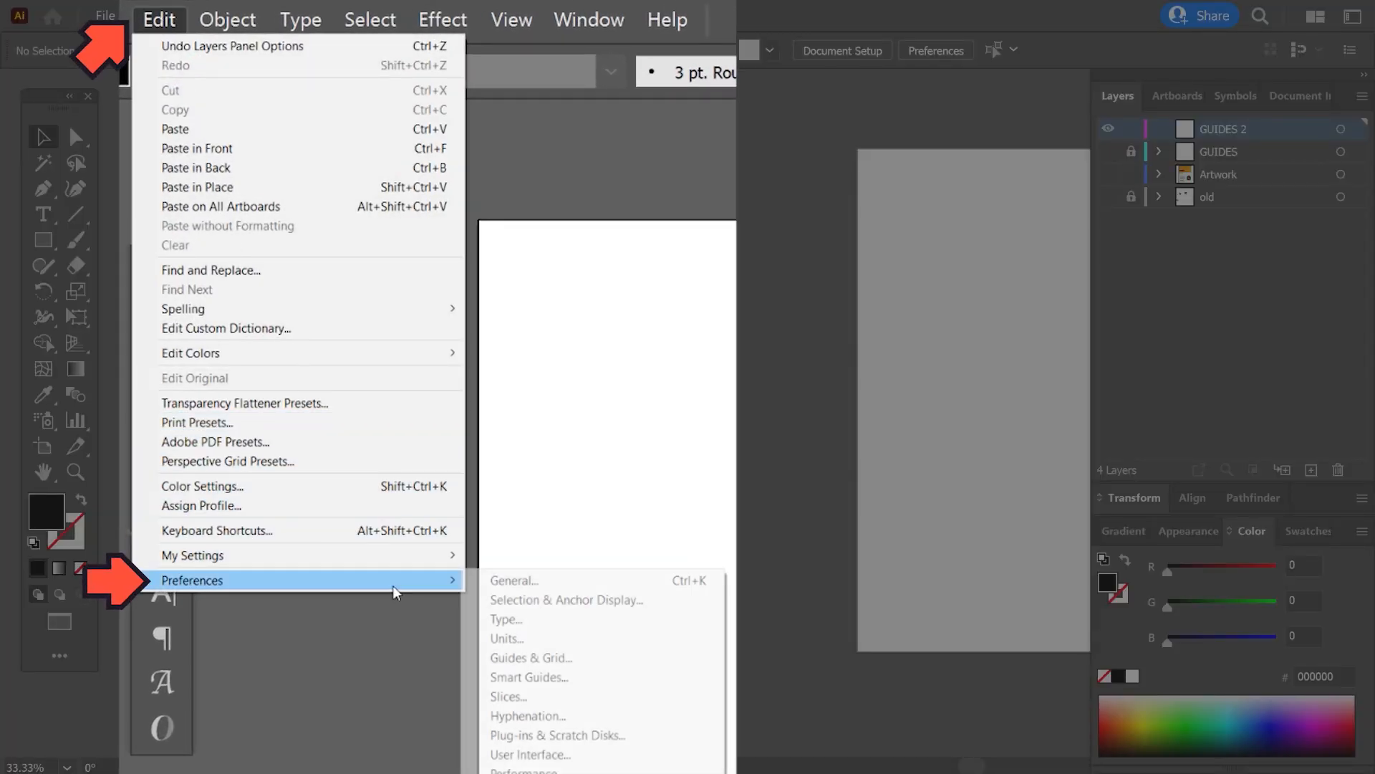
pyautogui.click(530, 658)
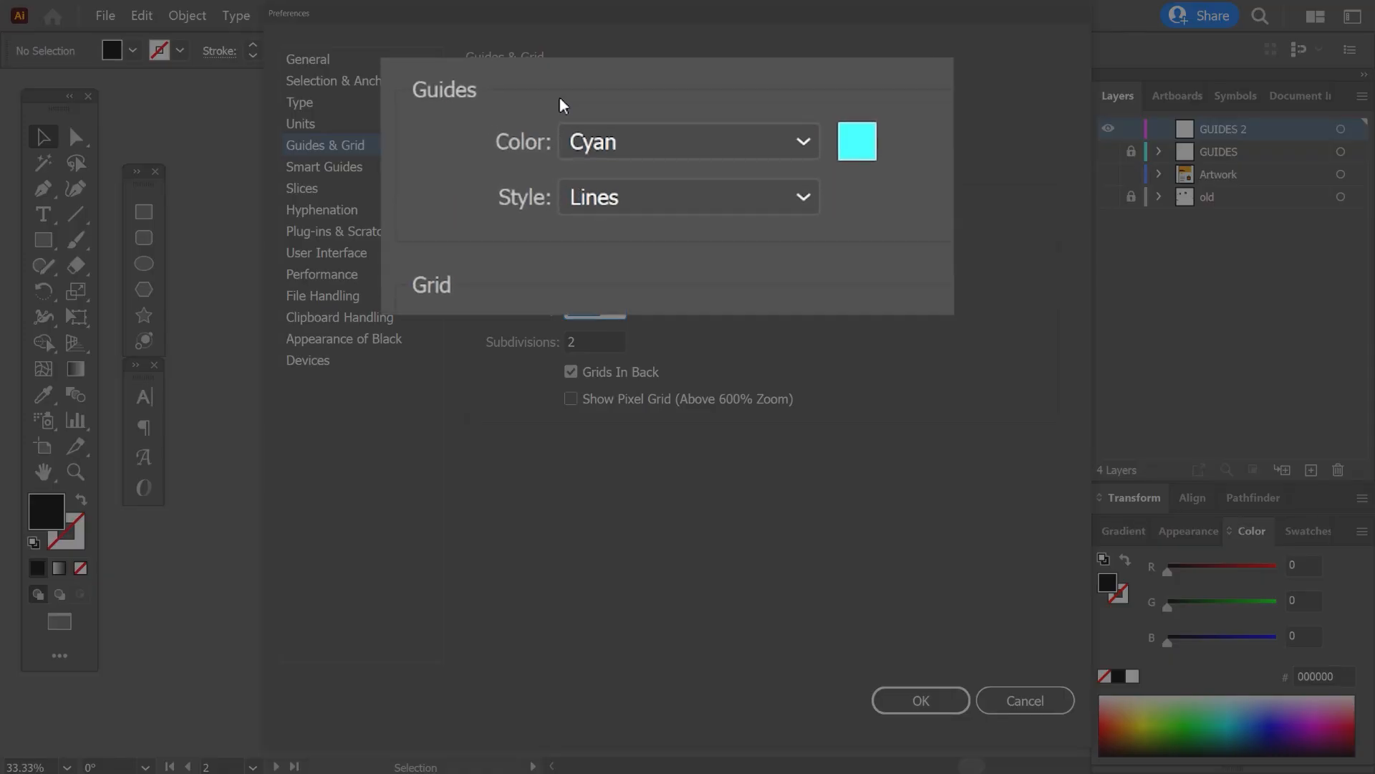
pyautogui.click(762, 235)
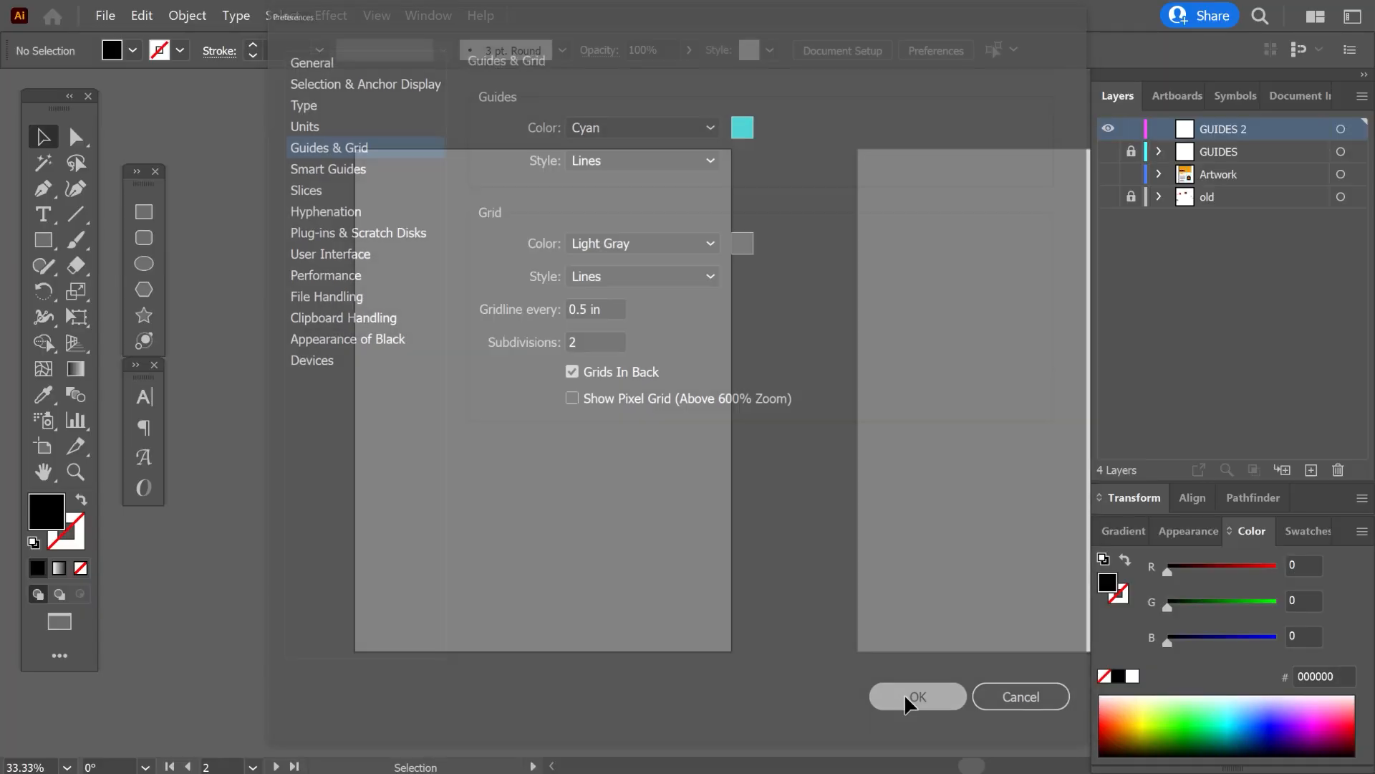
pyautogui.click(909, 698)
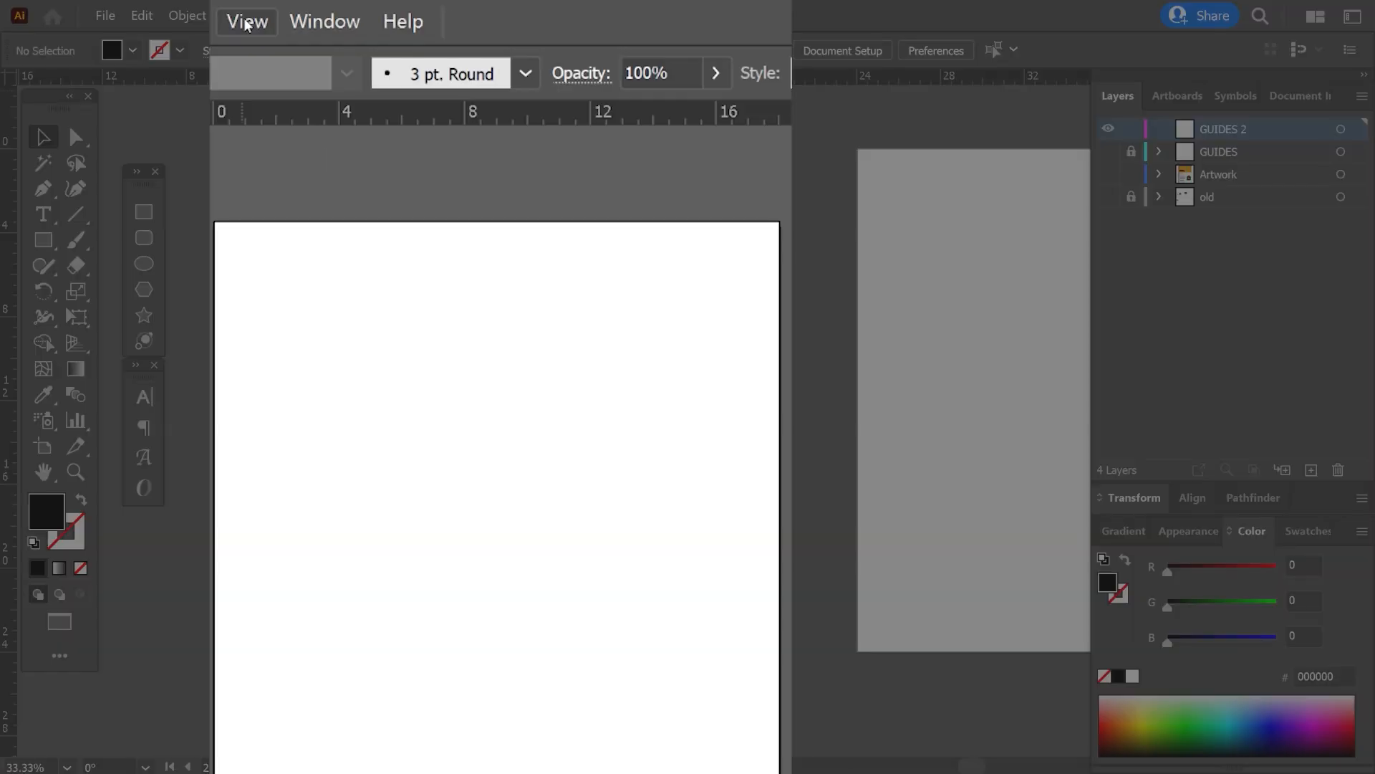
# Place horizontal ruler guides at about 3.5 and 11.5 inches and a vertical guide at about 4.25 inches across the artboard.
pyautogui.click(377, 16)
pyautogui.moveTo(388, 698)
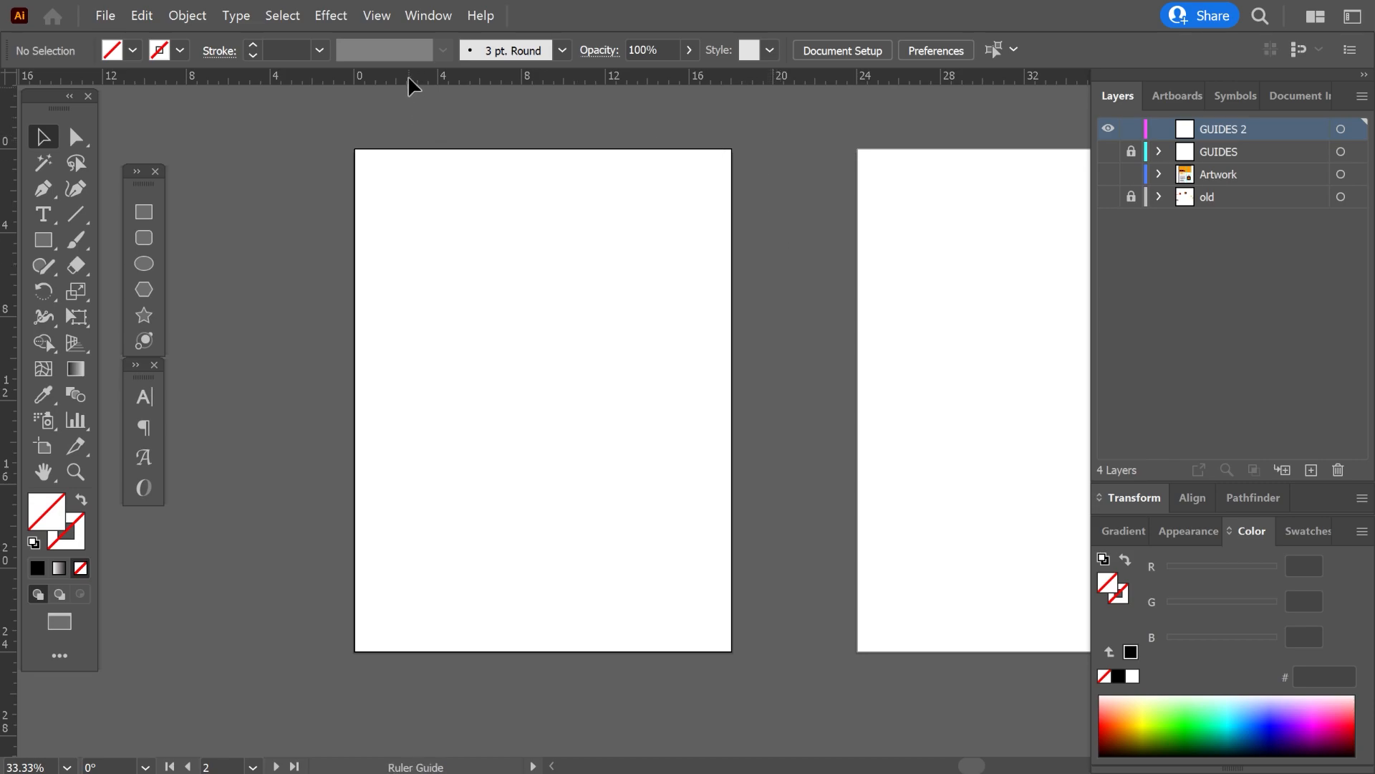
pyautogui.moveTo(435, 225); pyautogui.dragTo(437, 224)
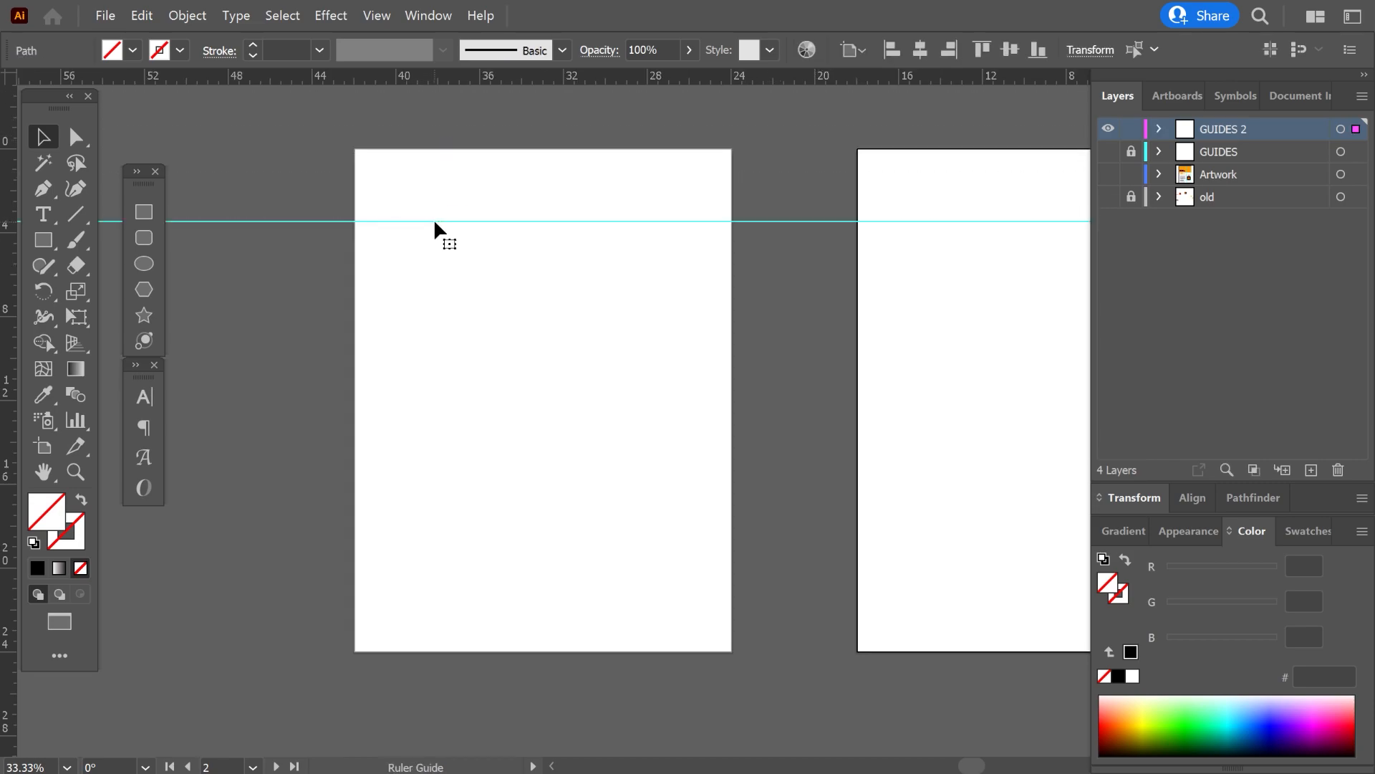
pyautogui.moveTo(7, 290); pyautogui.dragTo(444, 298)
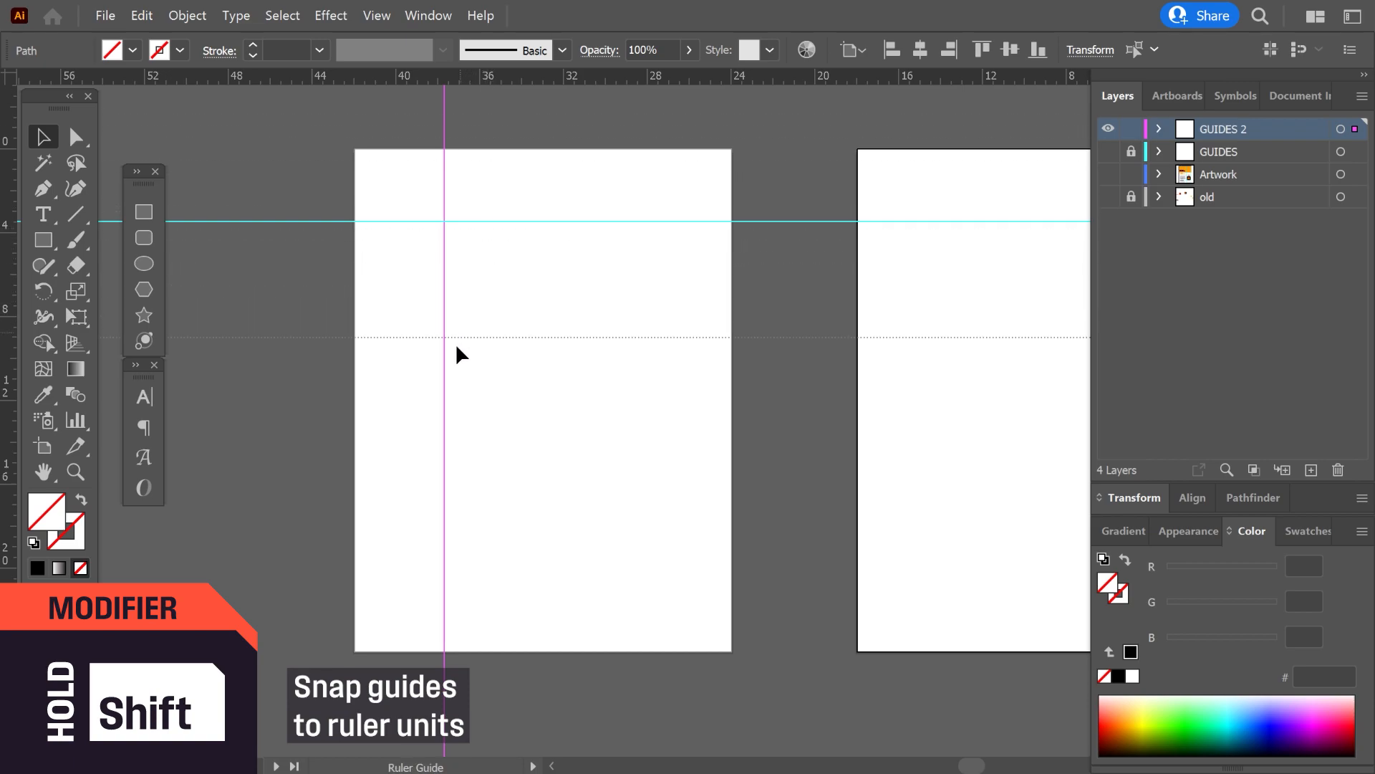
pyautogui.moveTo(448, 387); pyautogui.dragTo(448, 389)
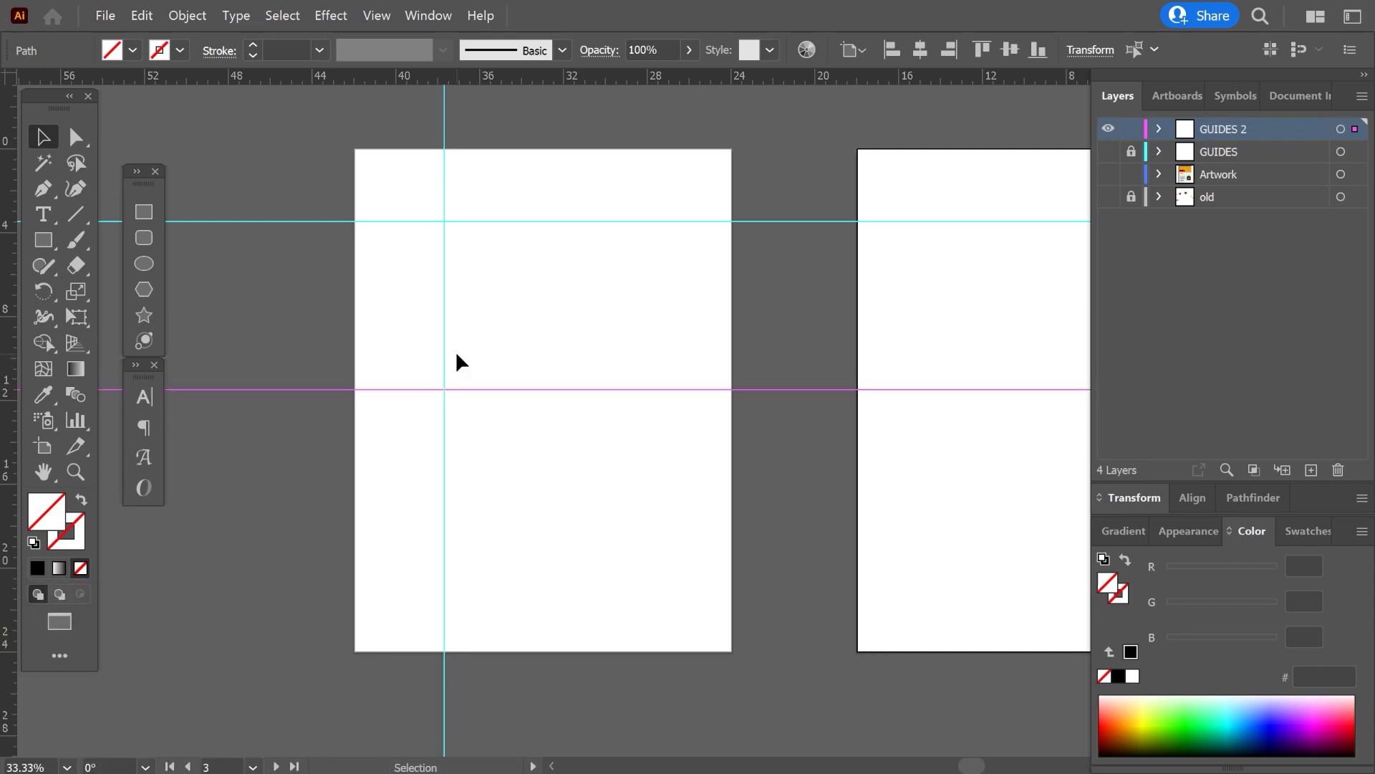
# Add vertical guides at about 5.25 and 8.5 inches and horizontal guides at about 4.5 and 6 inches, switching the guide axis while placing.
pyautogui.scroll(4, 388, 189)
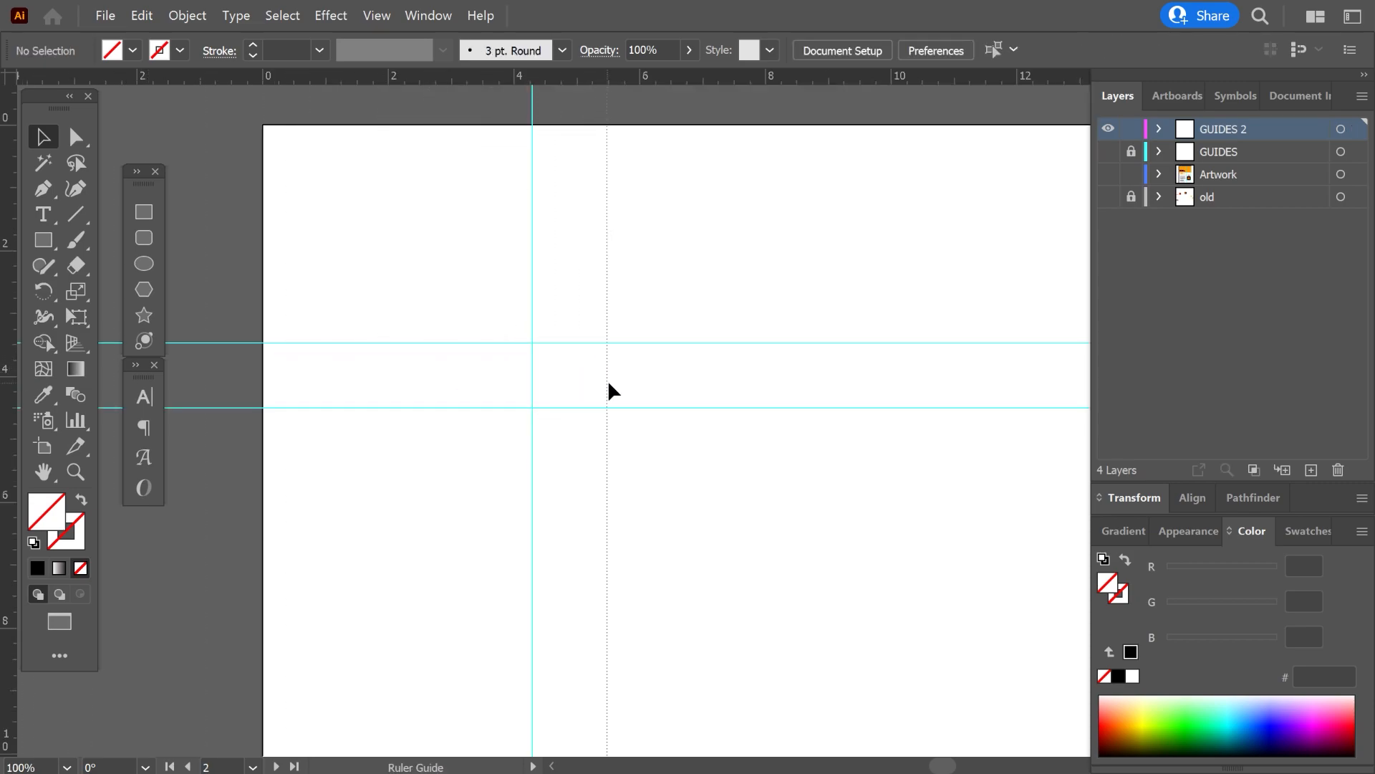
pyautogui.moveTo(643, 390); pyautogui.dragTo(647, 391)
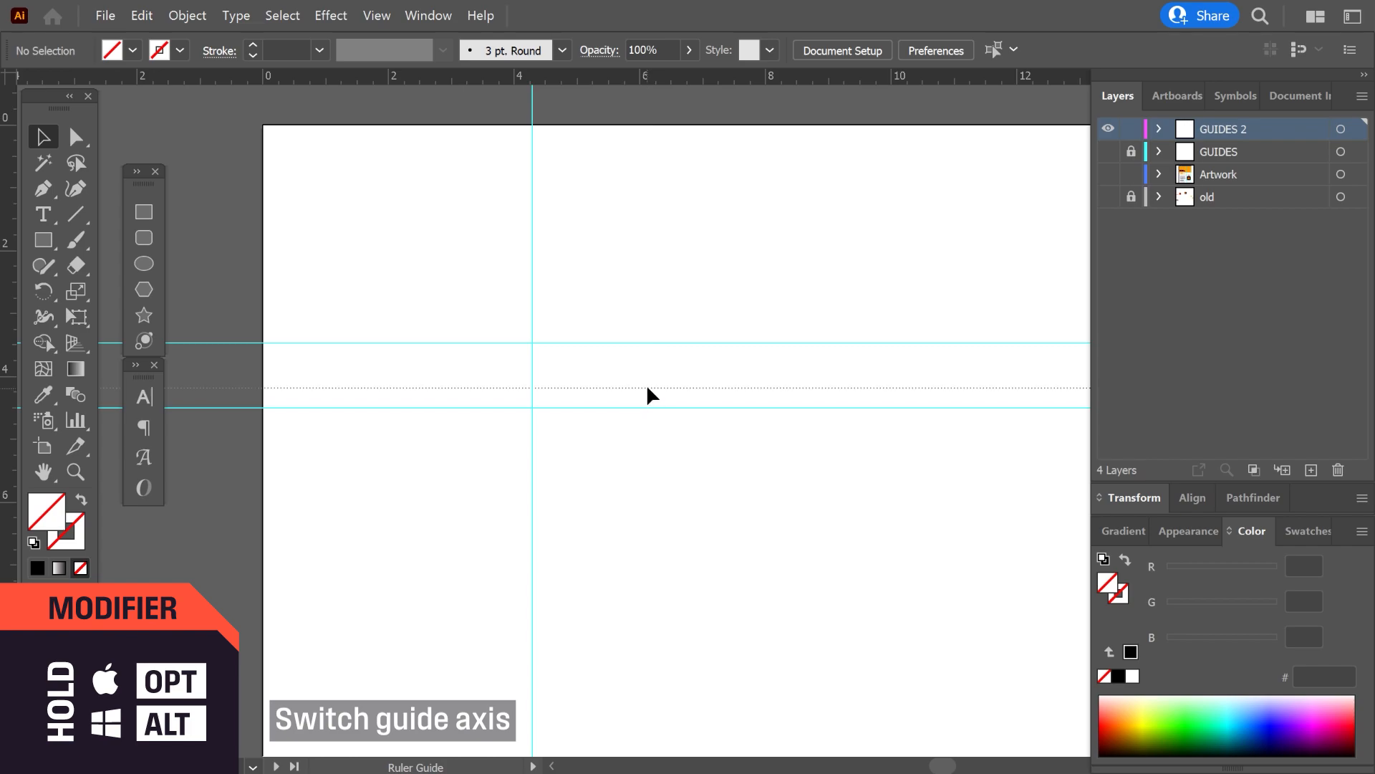
pyautogui.moveTo(651, 254); pyautogui.dragTo(650, 229)
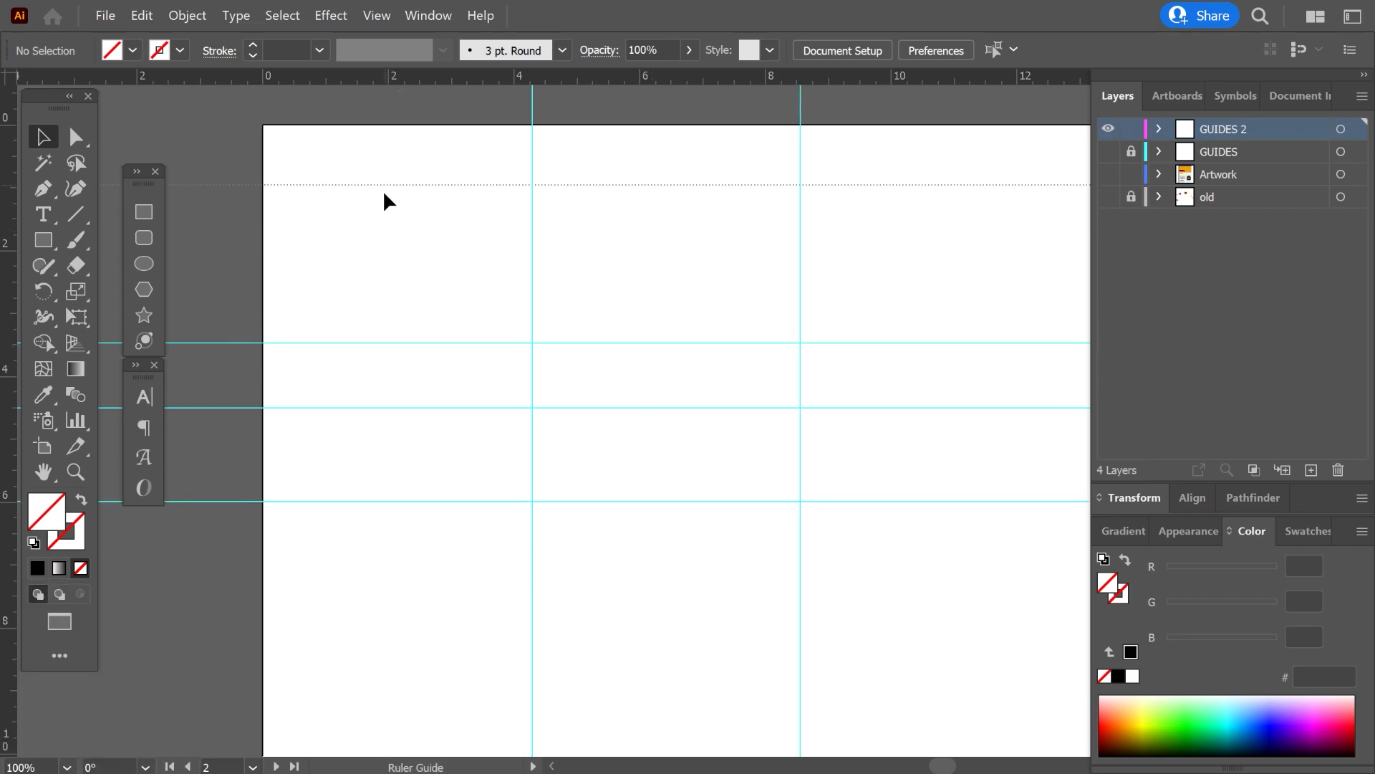
pyautogui.moveTo(379, 196); pyautogui.dragTo(391, 233)
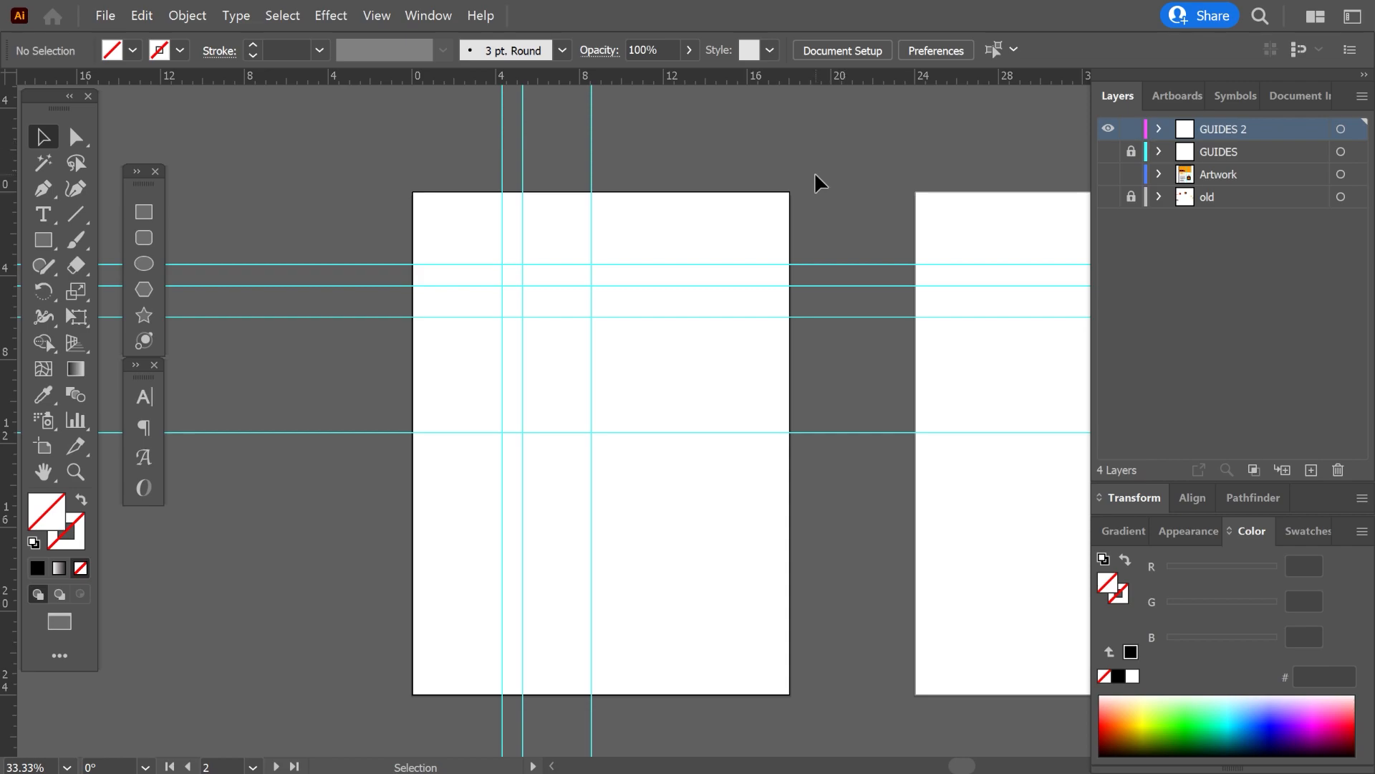
# With the Artboard tool, add a vertical guide confined to the artboard at about 12 inches, and return to the Selection tool.
pyautogui.scroll(-6, 815, 176)
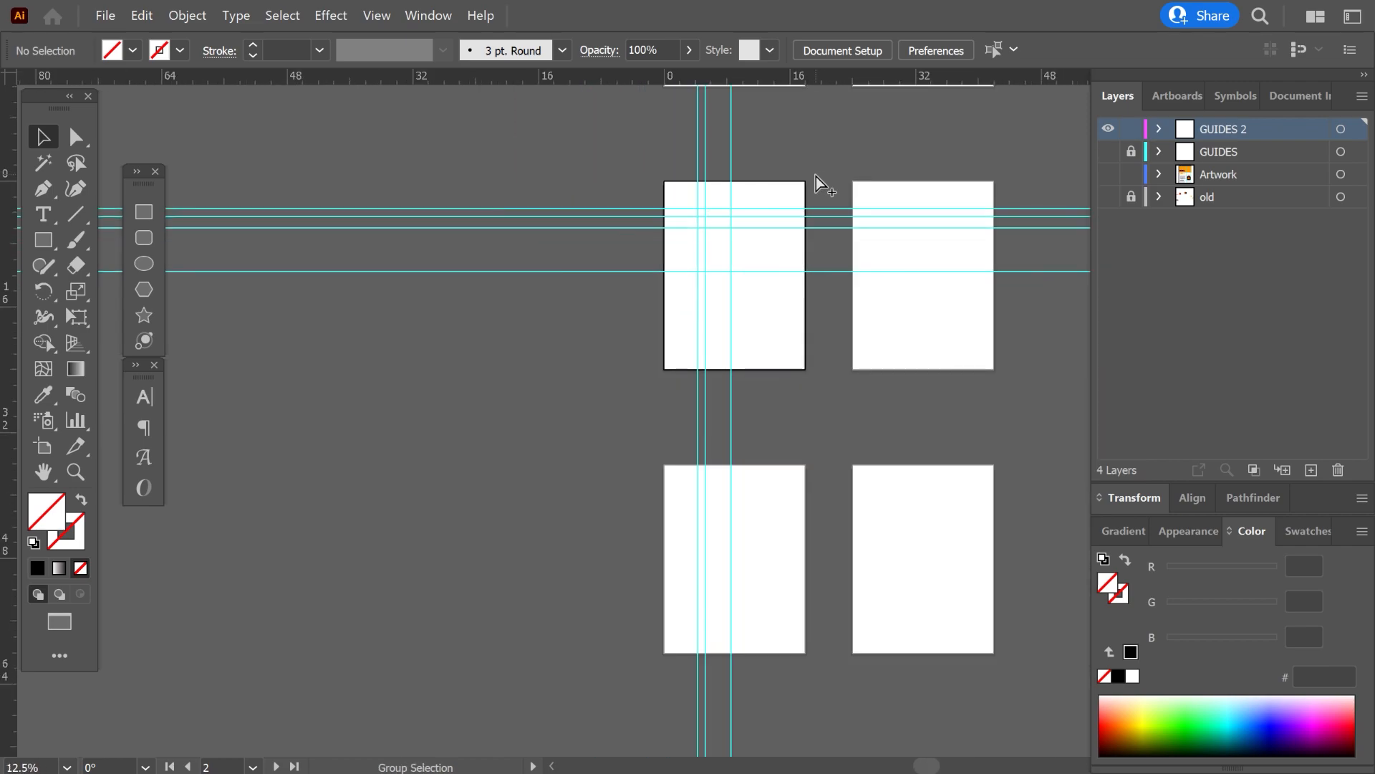
pyautogui.moveTo(804, 276); pyautogui.dragTo(756, 222)
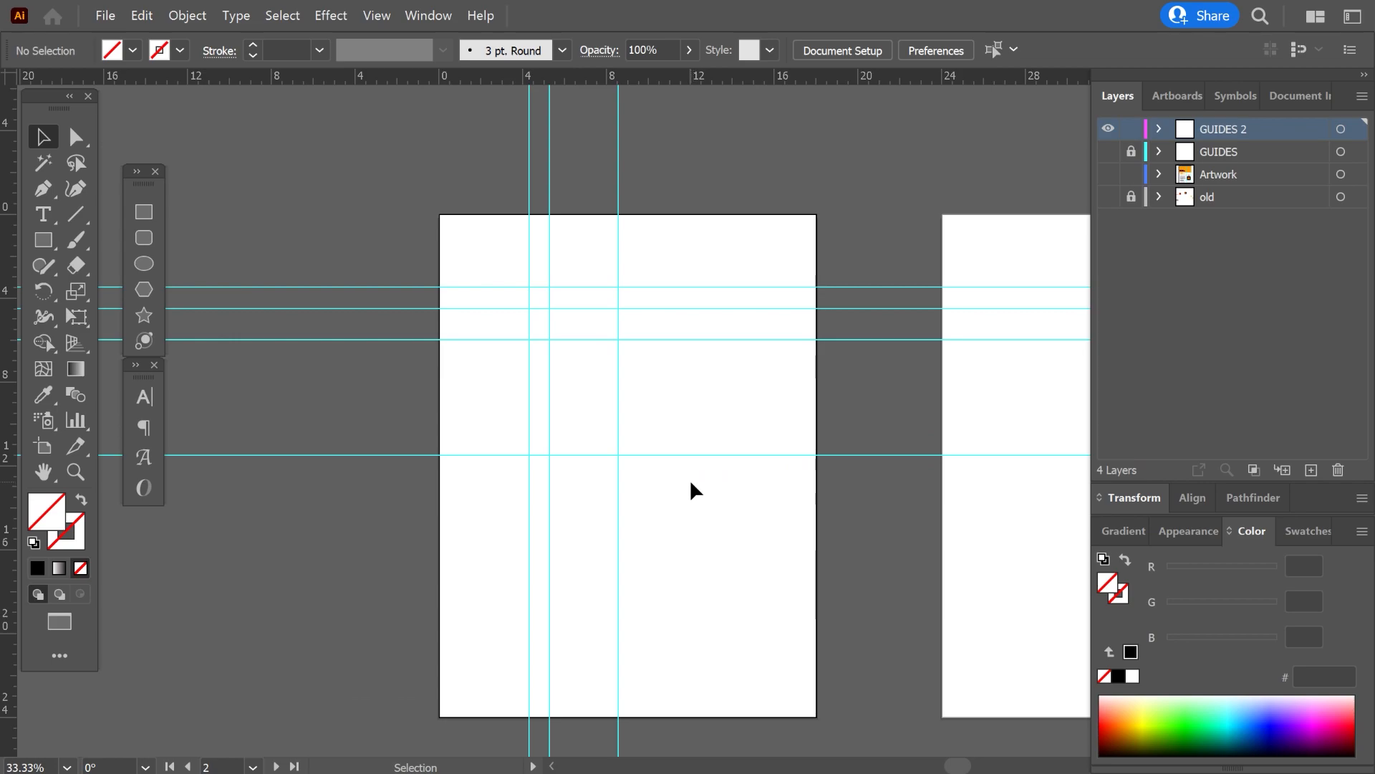
pyautogui.moveTo(740, 497); pyautogui.dragTo(444, 492)
pyautogui.moveTo(756, 389); pyautogui.dragTo(797, 389)
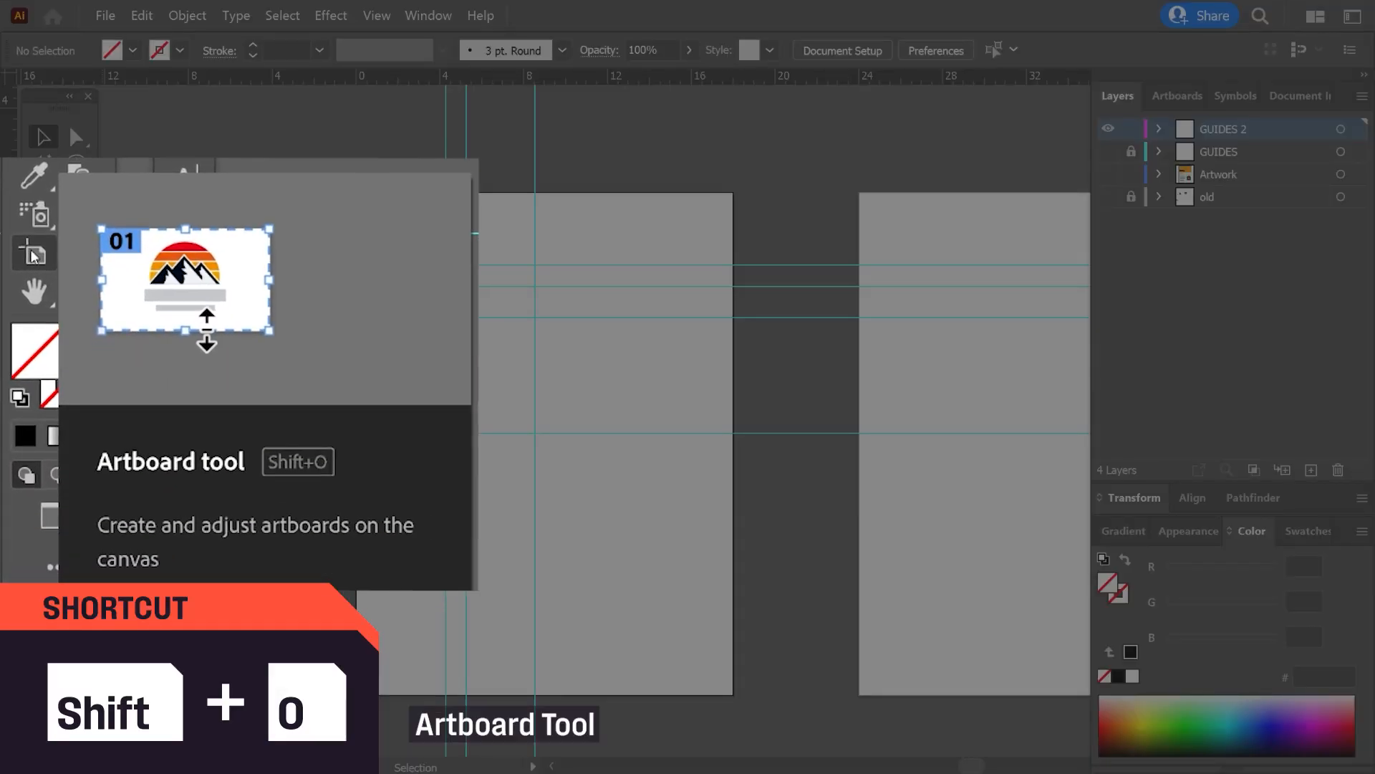
pyautogui.click(43, 446)
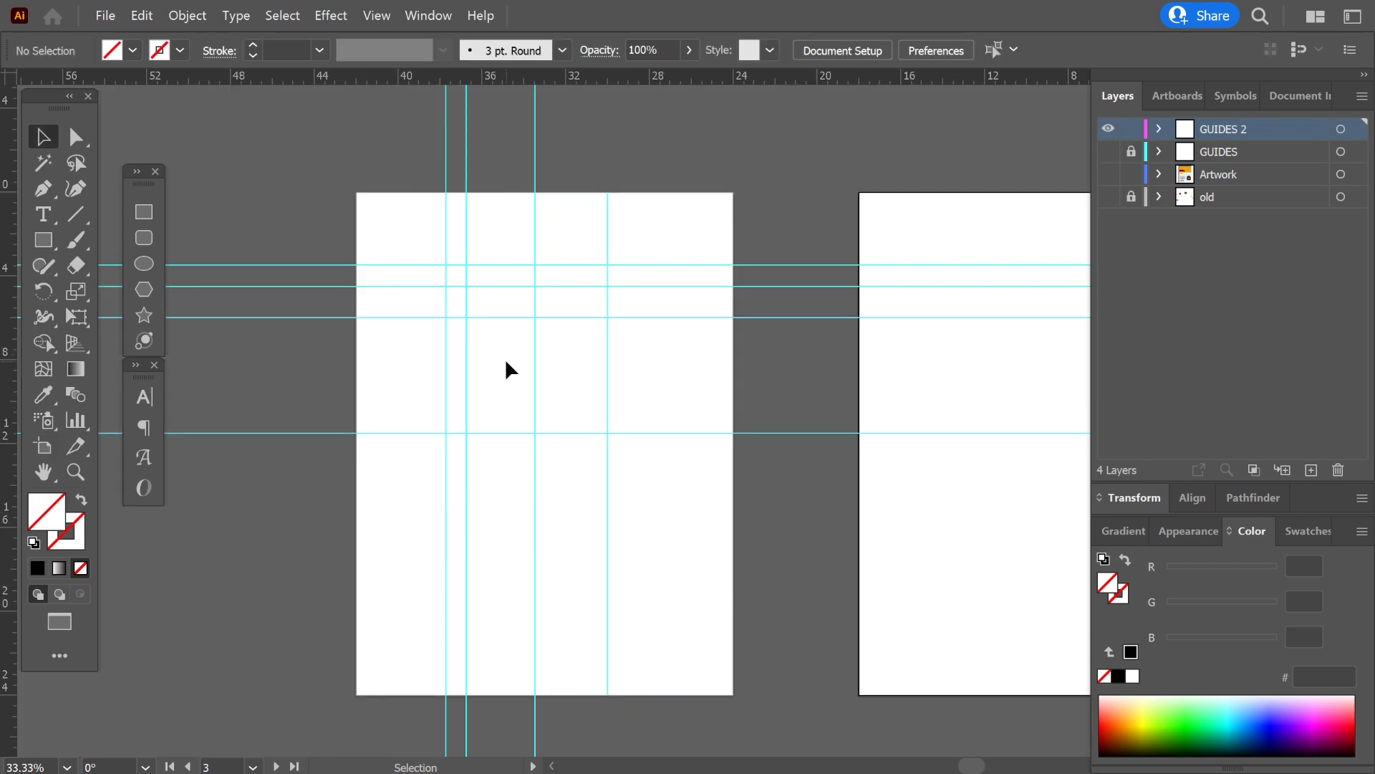
pyautogui.click(681, 372)
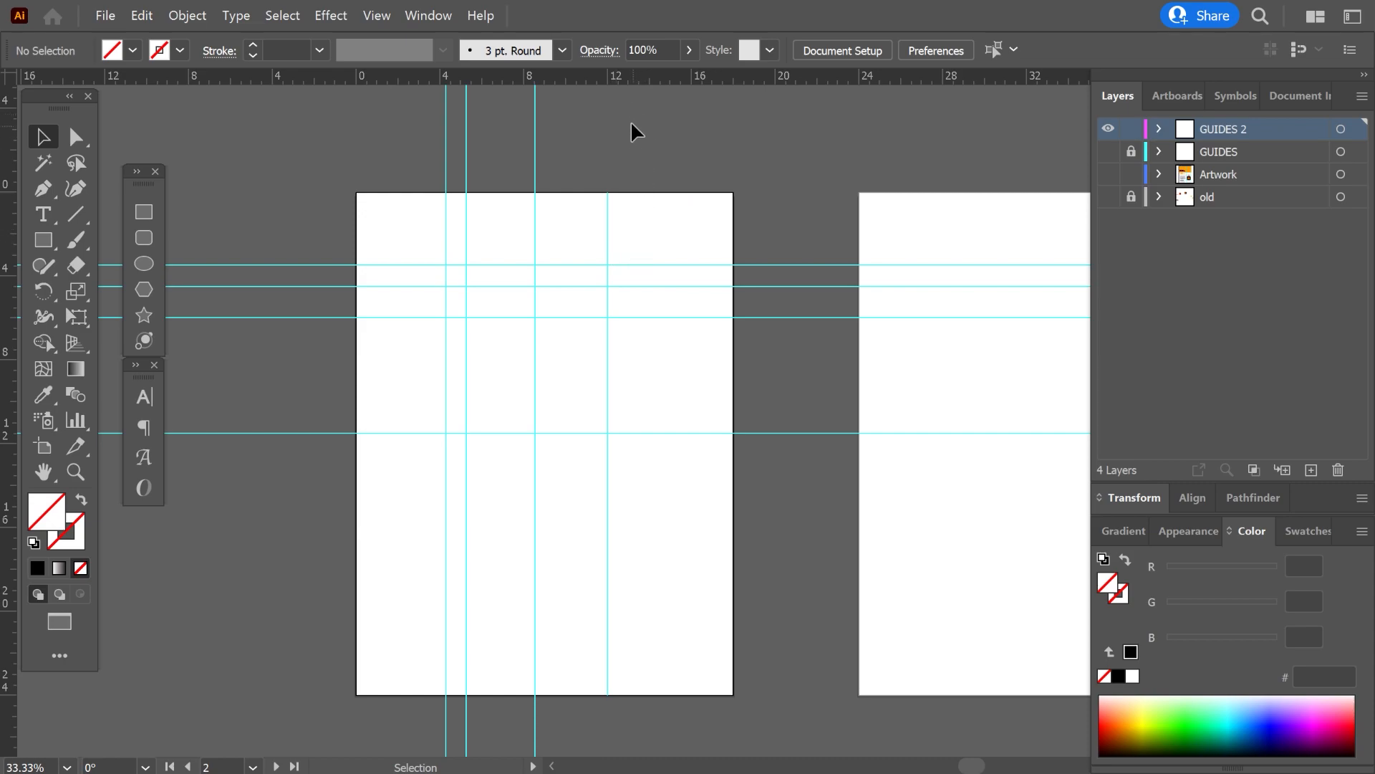
# Change the rulers to global rulers and try drawing a small ellipse at the top-left corner of the origin artboard.
pyautogui.rightClick(619, 77)
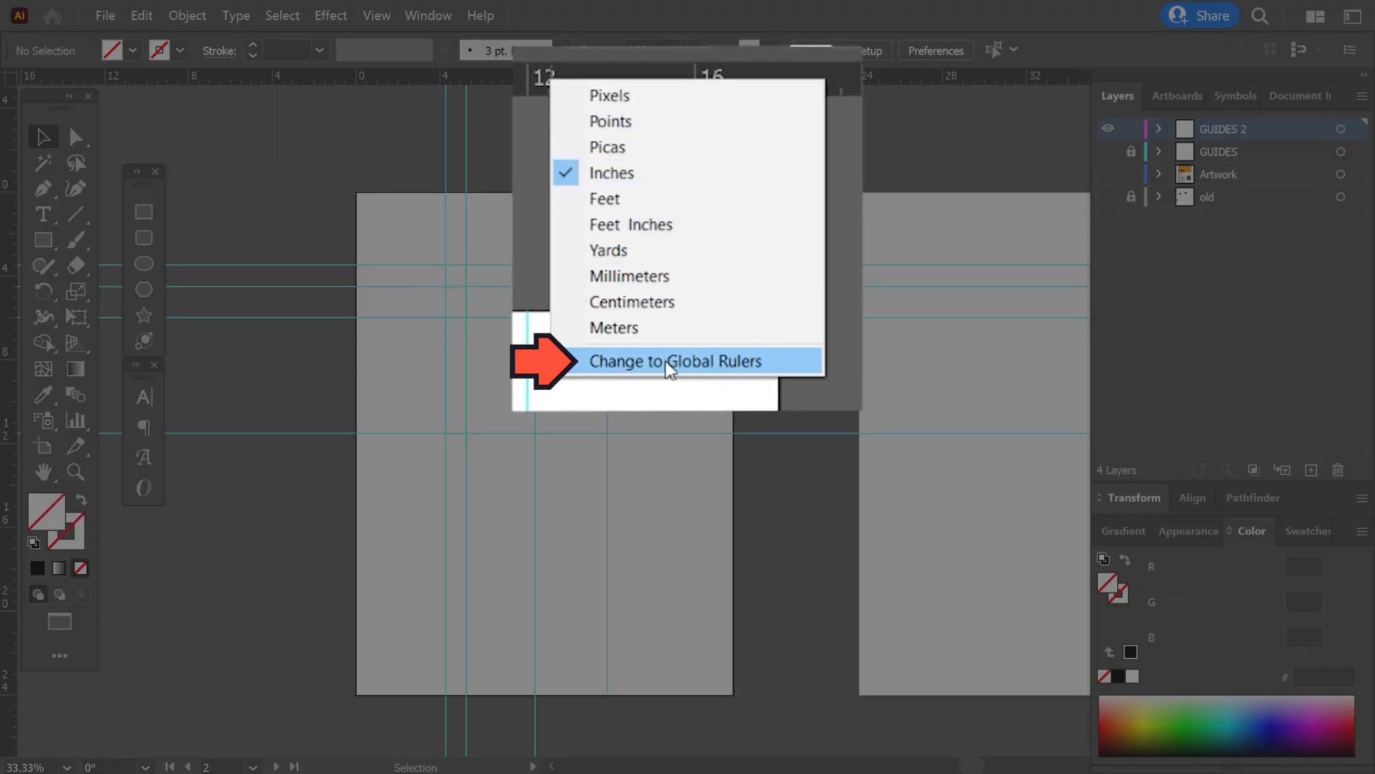
pyautogui.click(669, 362)
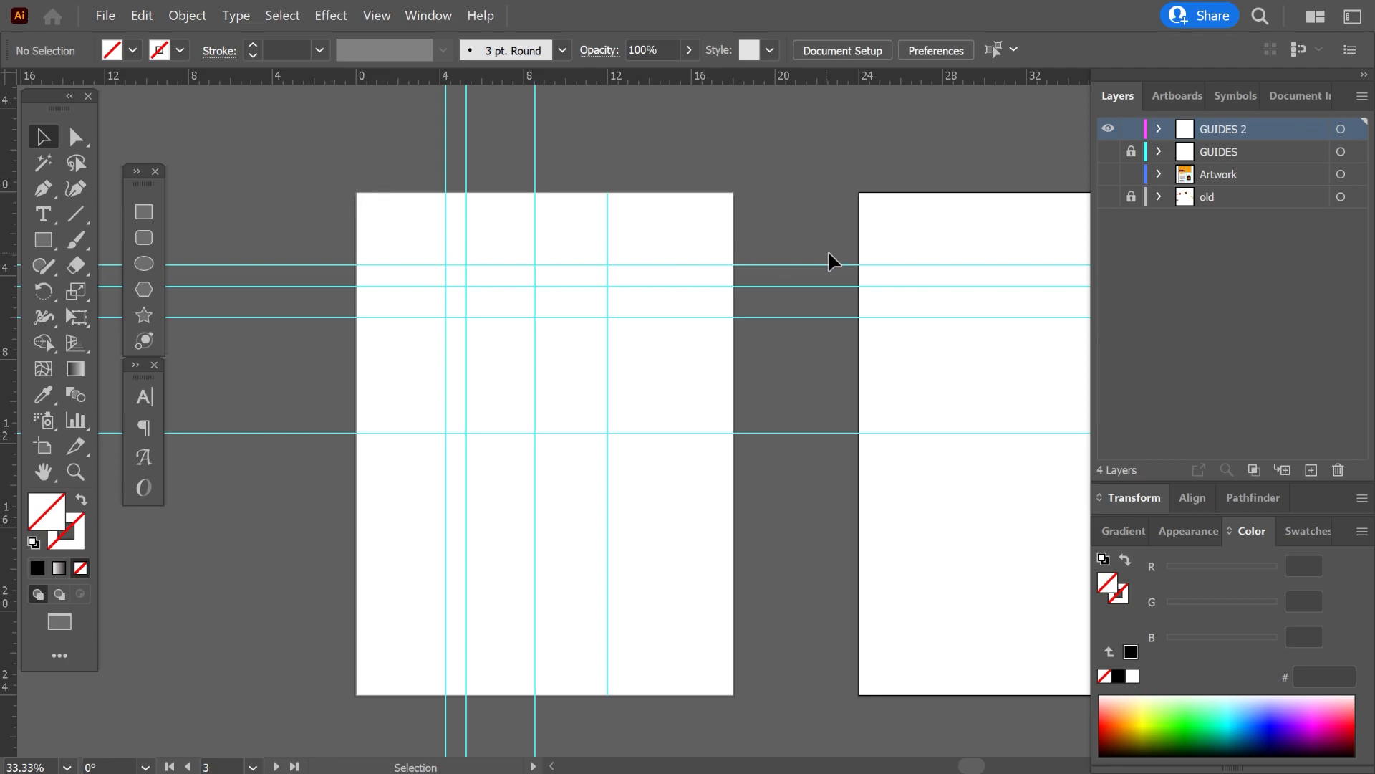
pyautogui.click(701, 217)
pyautogui.click(931, 217)
pyautogui.press('l')
pyautogui.moveTo(356, 192); pyautogui.dragTo(391, 215)
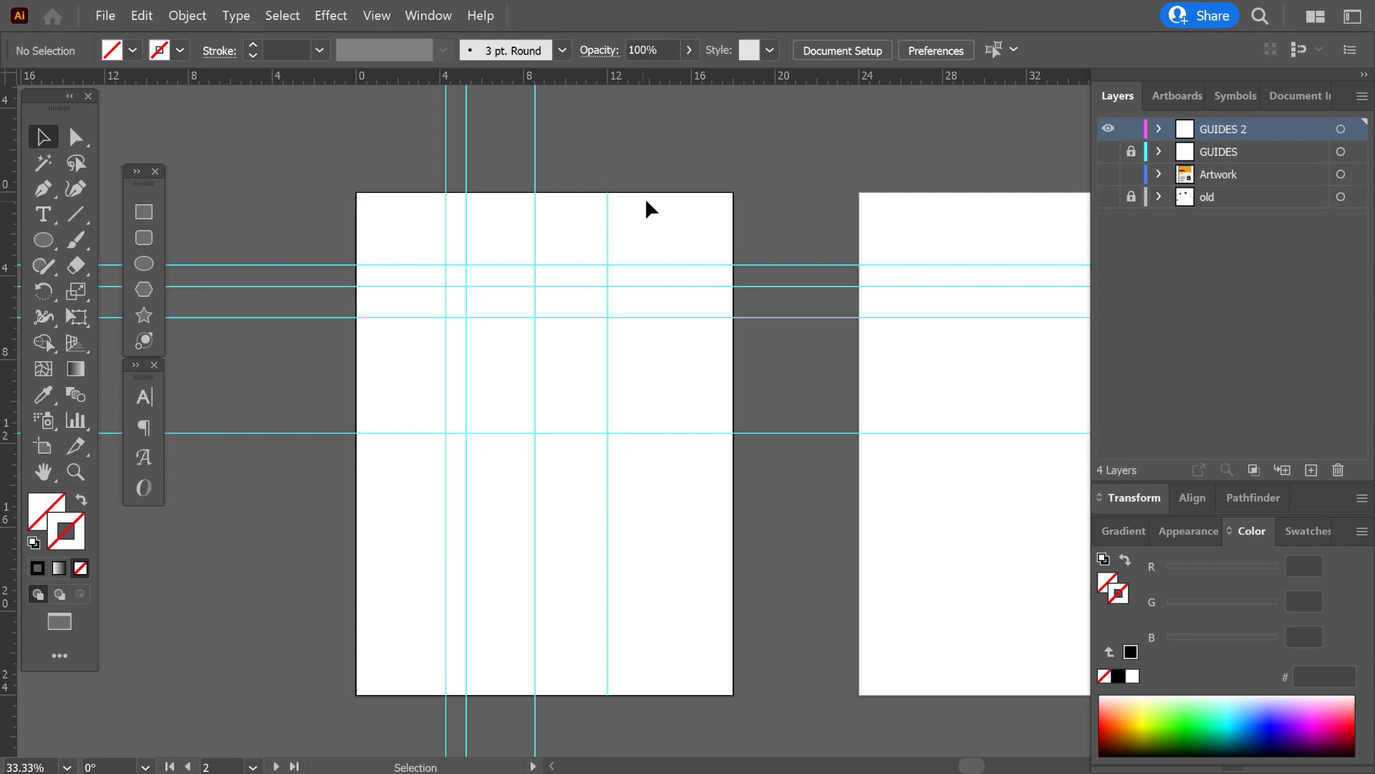
# Set the global ruler origin to the top-left corner of the second artboard in the row and activate both artboards to compare.
pyautogui.moveTo(909, 201); pyautogui.dragTo(375, 230)
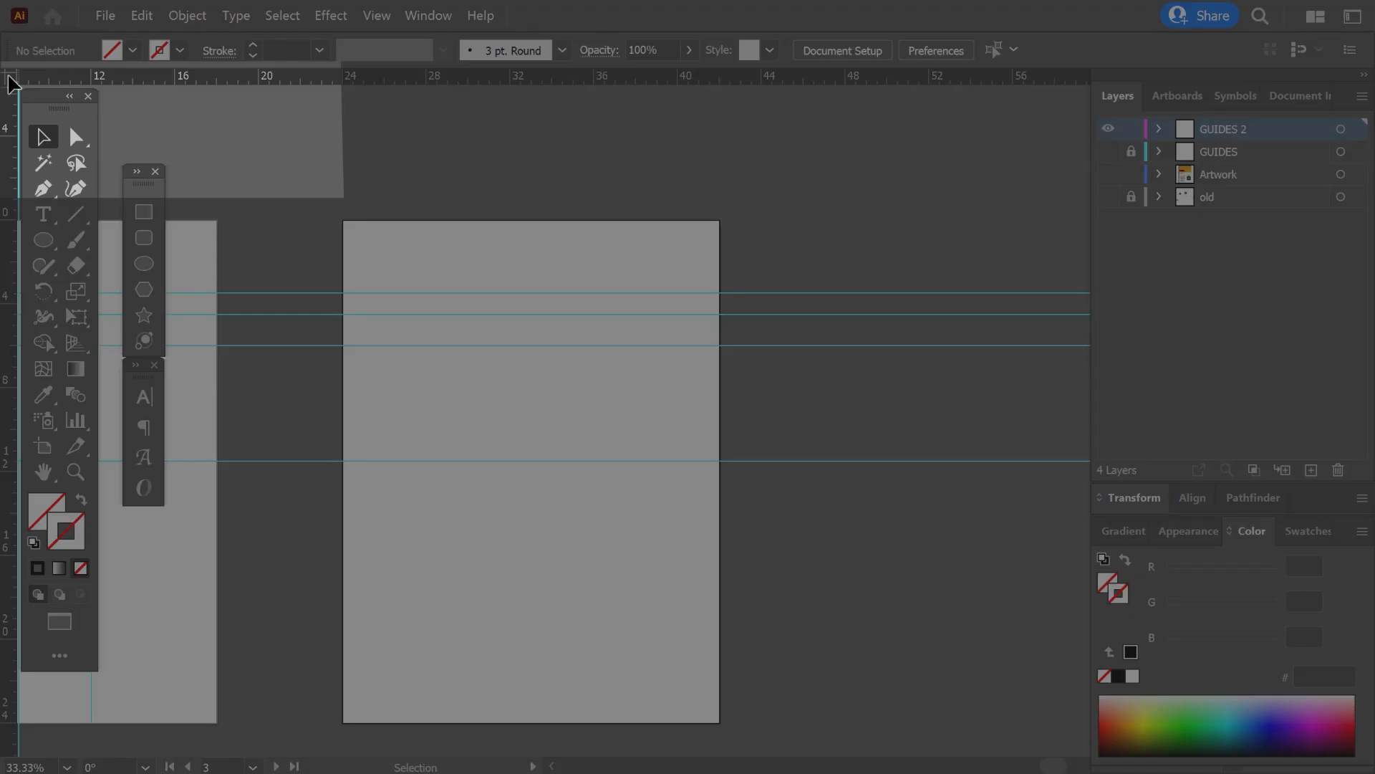
pyautogui.moveTo(10, 78); pyautogui.dragTo(341, 219)
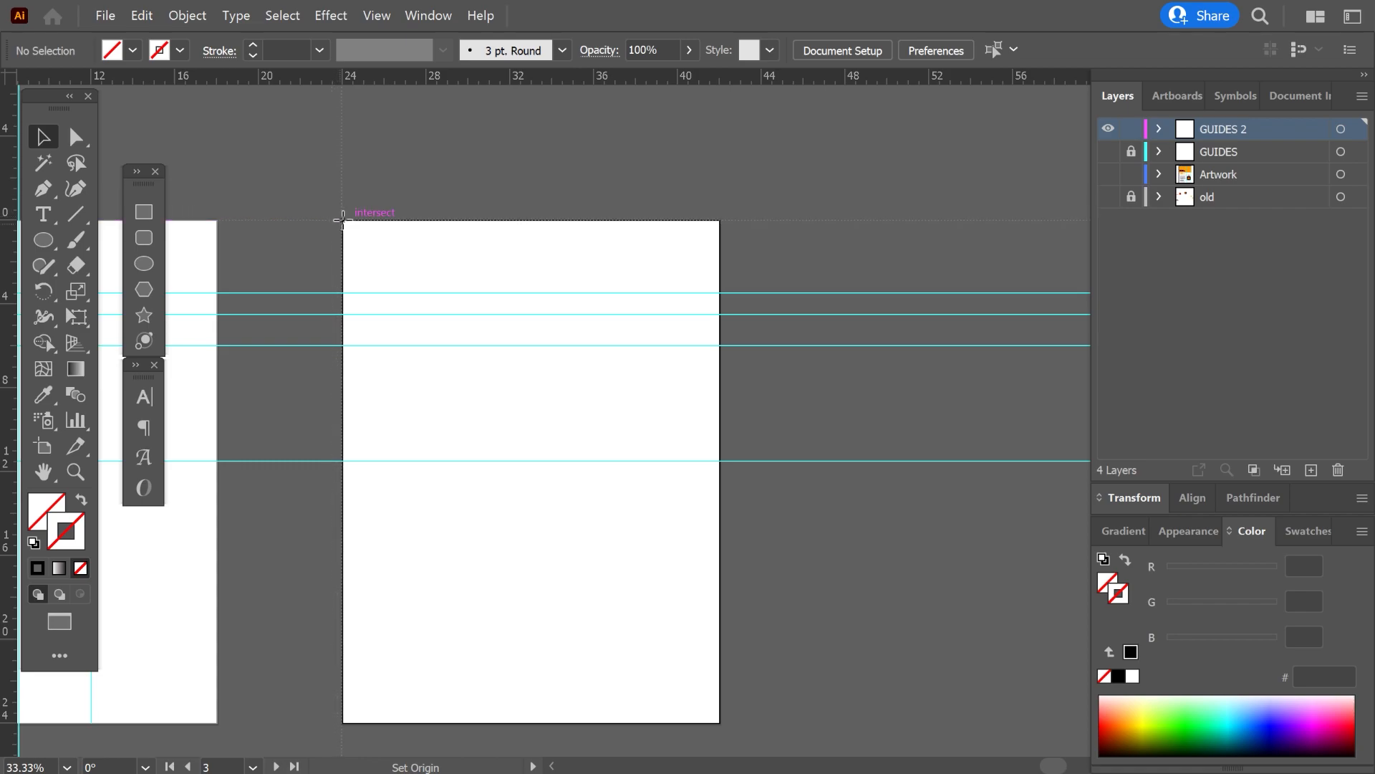
pyautogui.moveTo(342, 219); pyautogui.dragTo(343, 221)
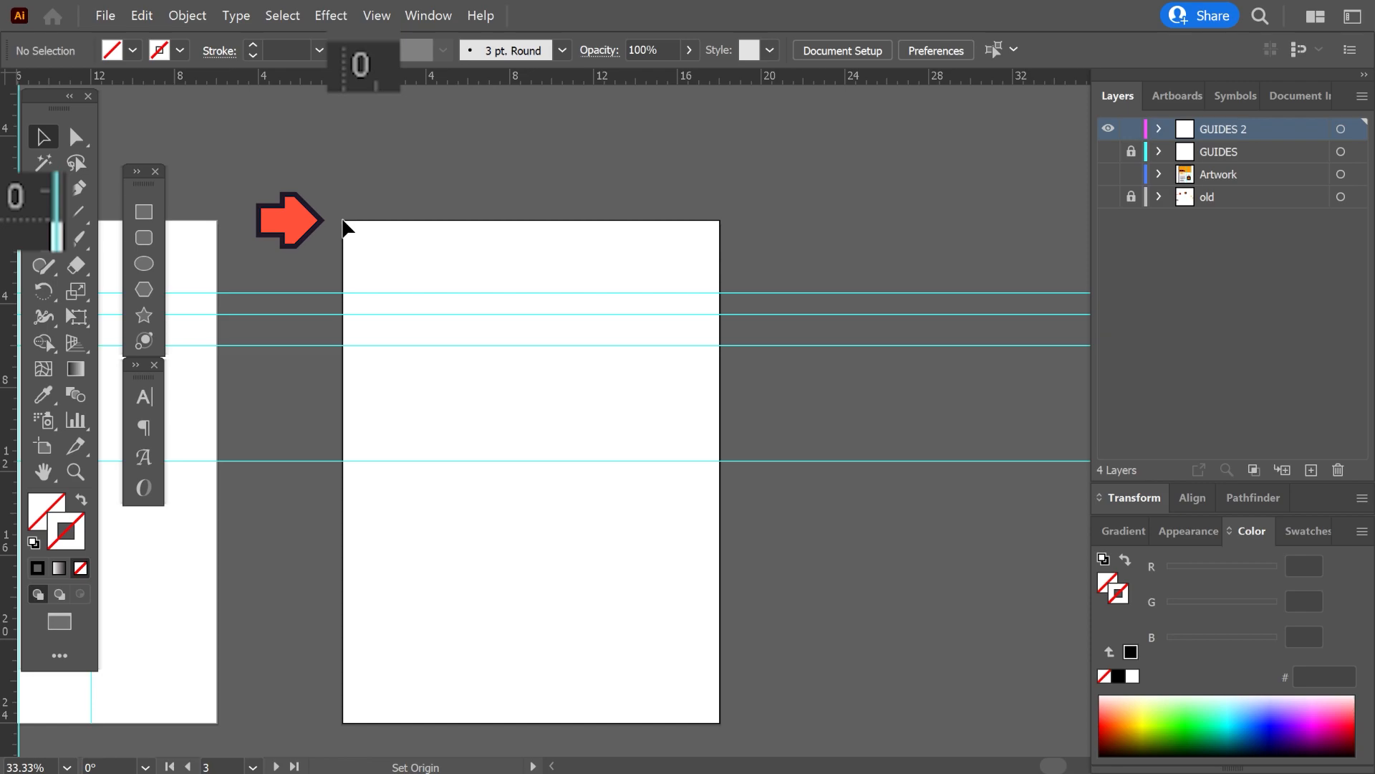
pyautogui.click(204, 244)
pyautogui.click(369, 244)
pyautogui.click(207, 245)
pyautogui.press('space')
pyautogui.moveTo(317, 212); pyautogui.dragTo(334, 260)
pyautogui.click(384, 286)
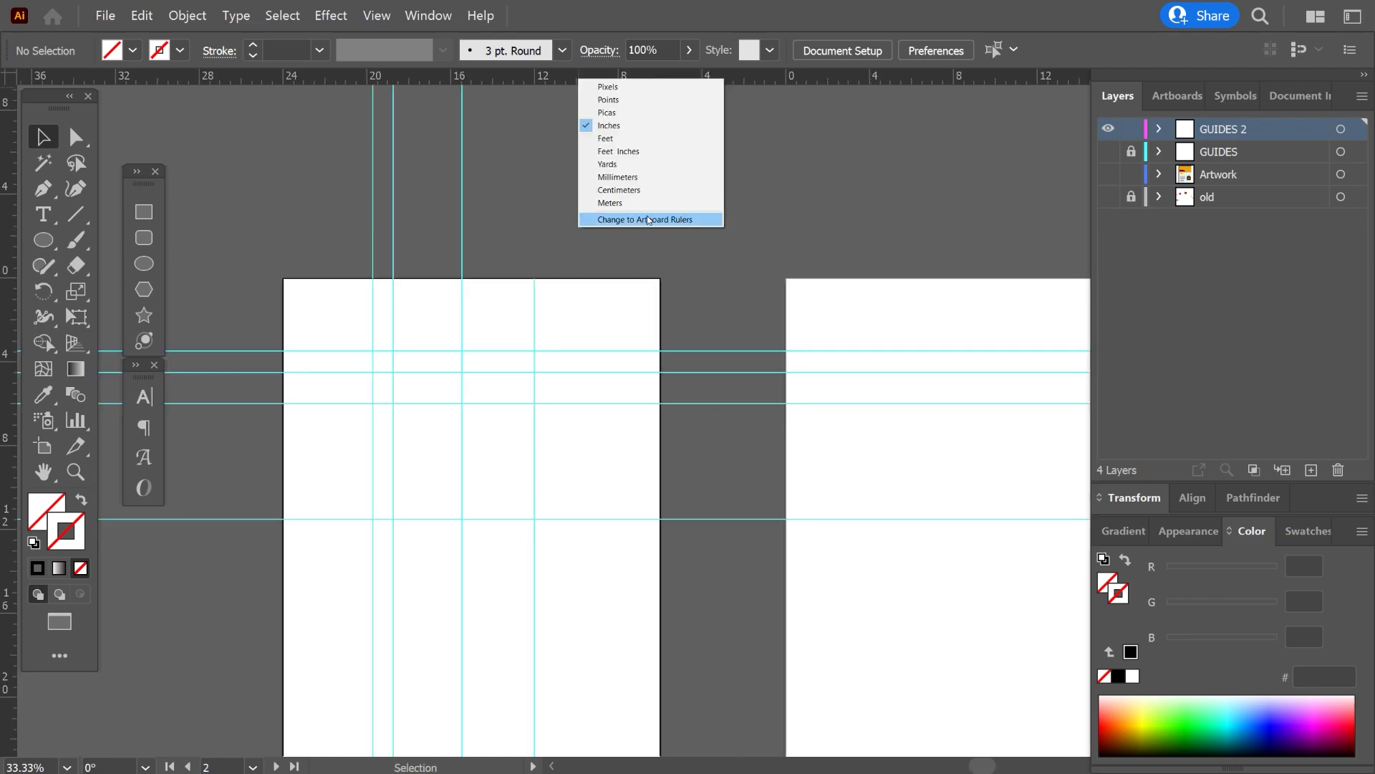
# Change back to artboard rulers and set the ruler origin to the bottom-right corner of the artboard with the vertical guides.
pyautogui.click(647, 219)
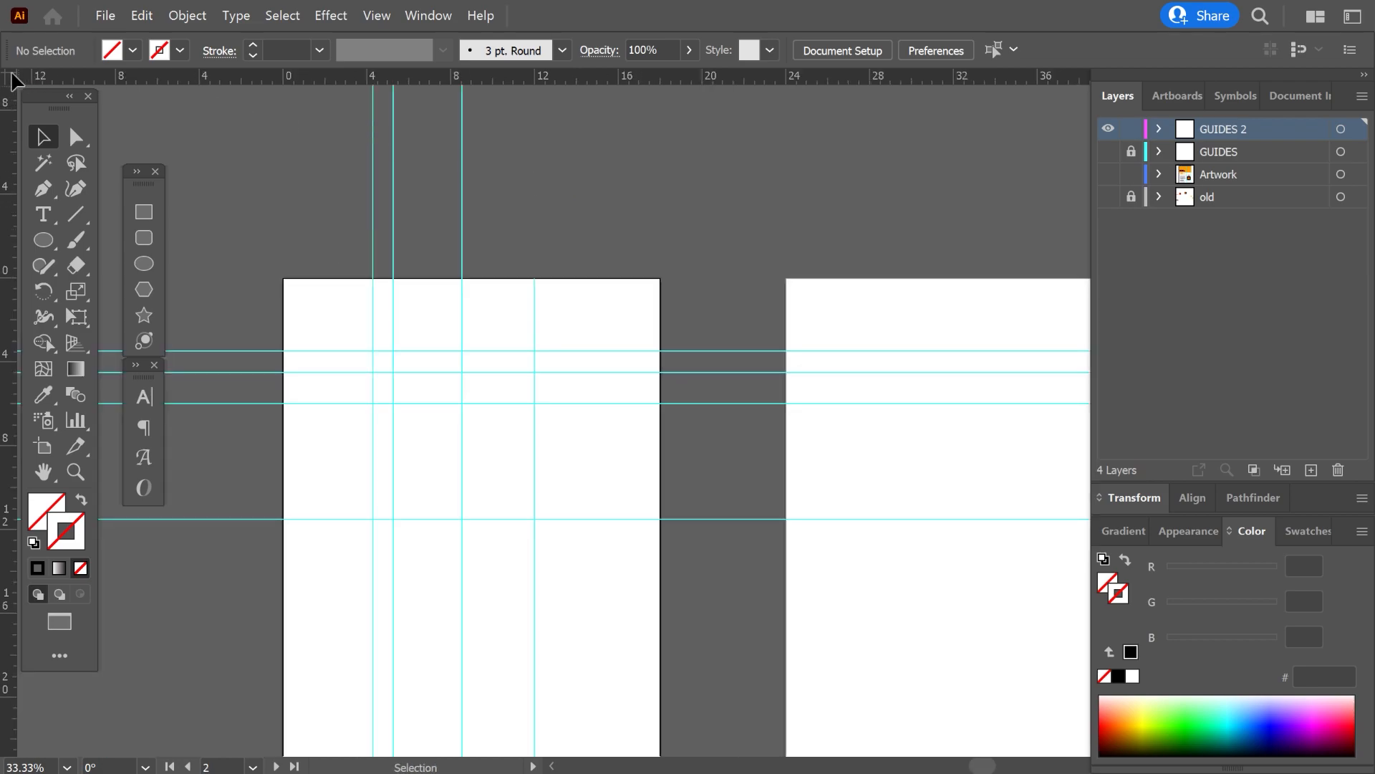
pyautogui.scroll(-3, 534, 246)
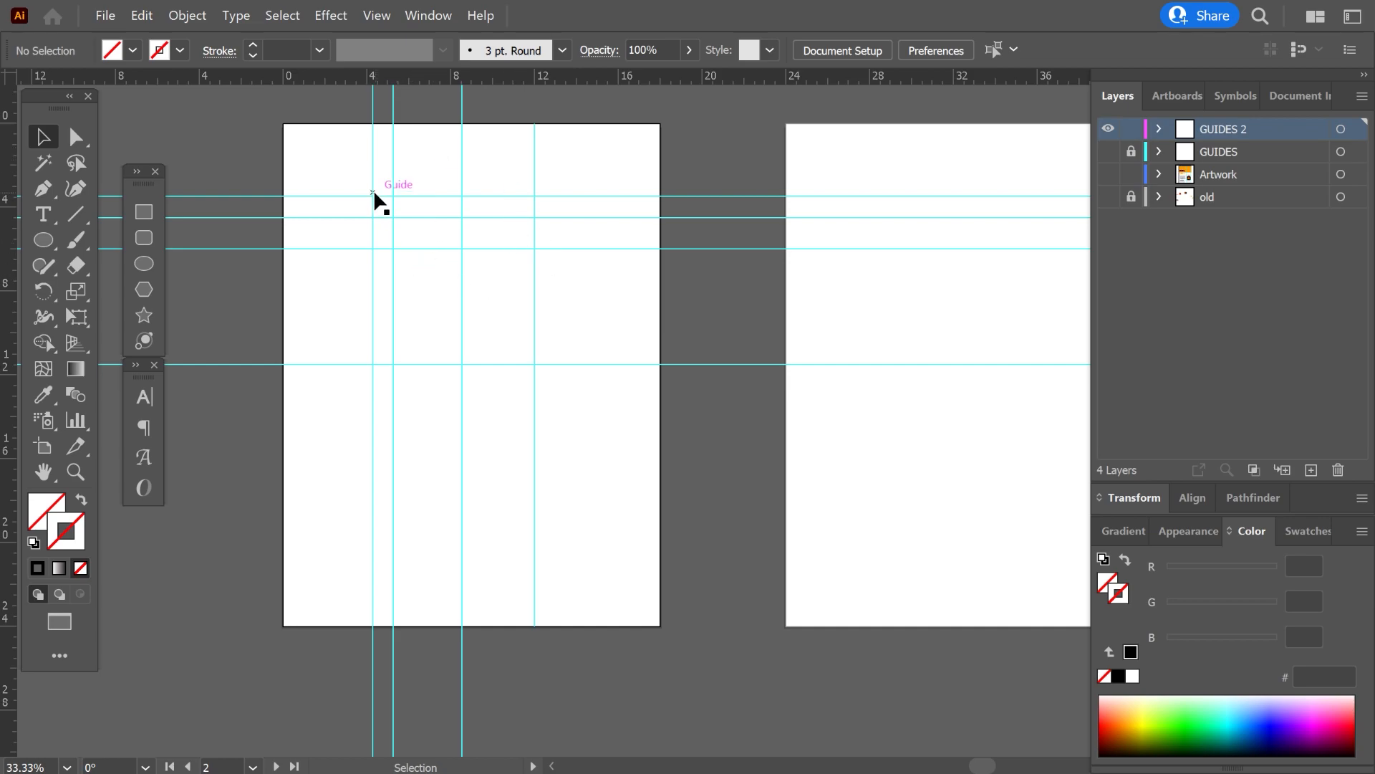
pyautogui.moveTo(8, 76); pyautogui.dragTo(656, 622)
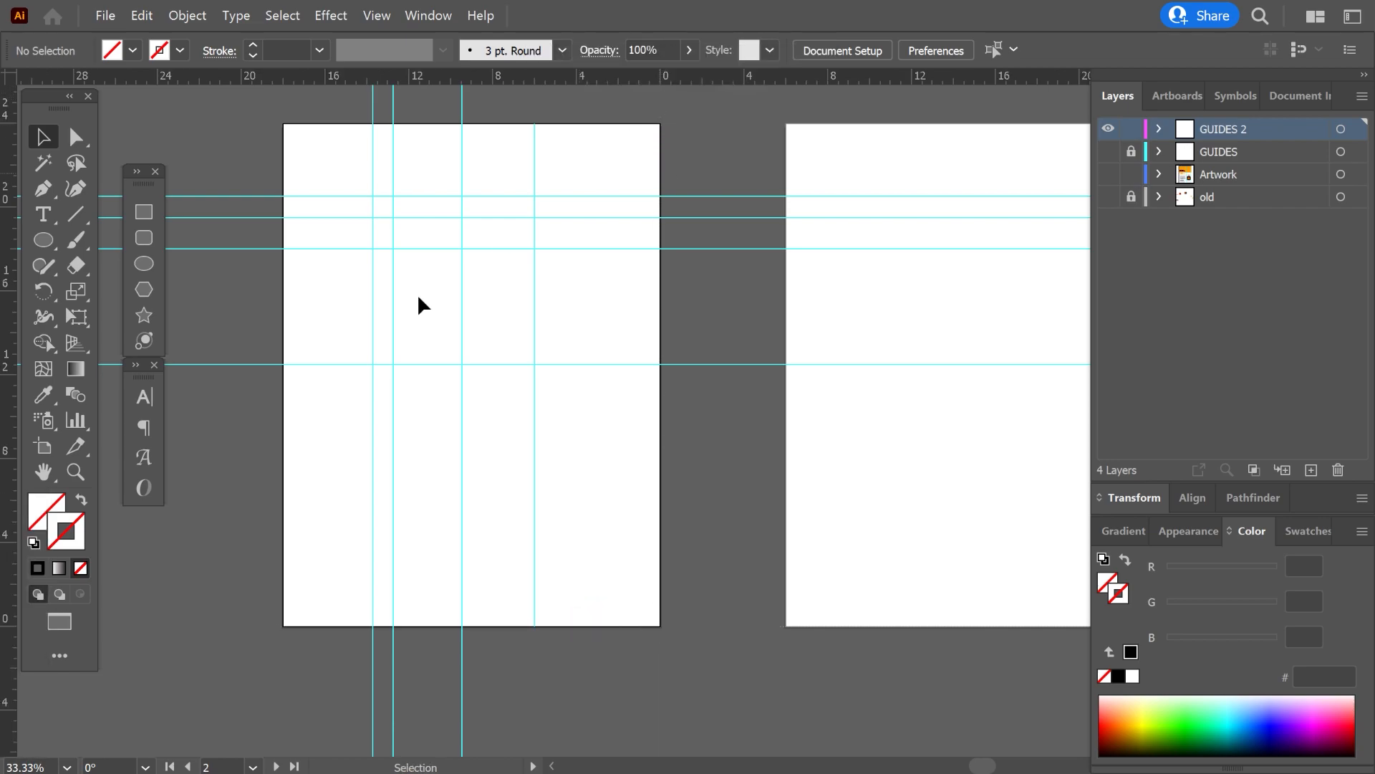
# Try drawing a small ellipse at the ruler origin on the artboard's bottom-right corner.
pyautogui.press('l')
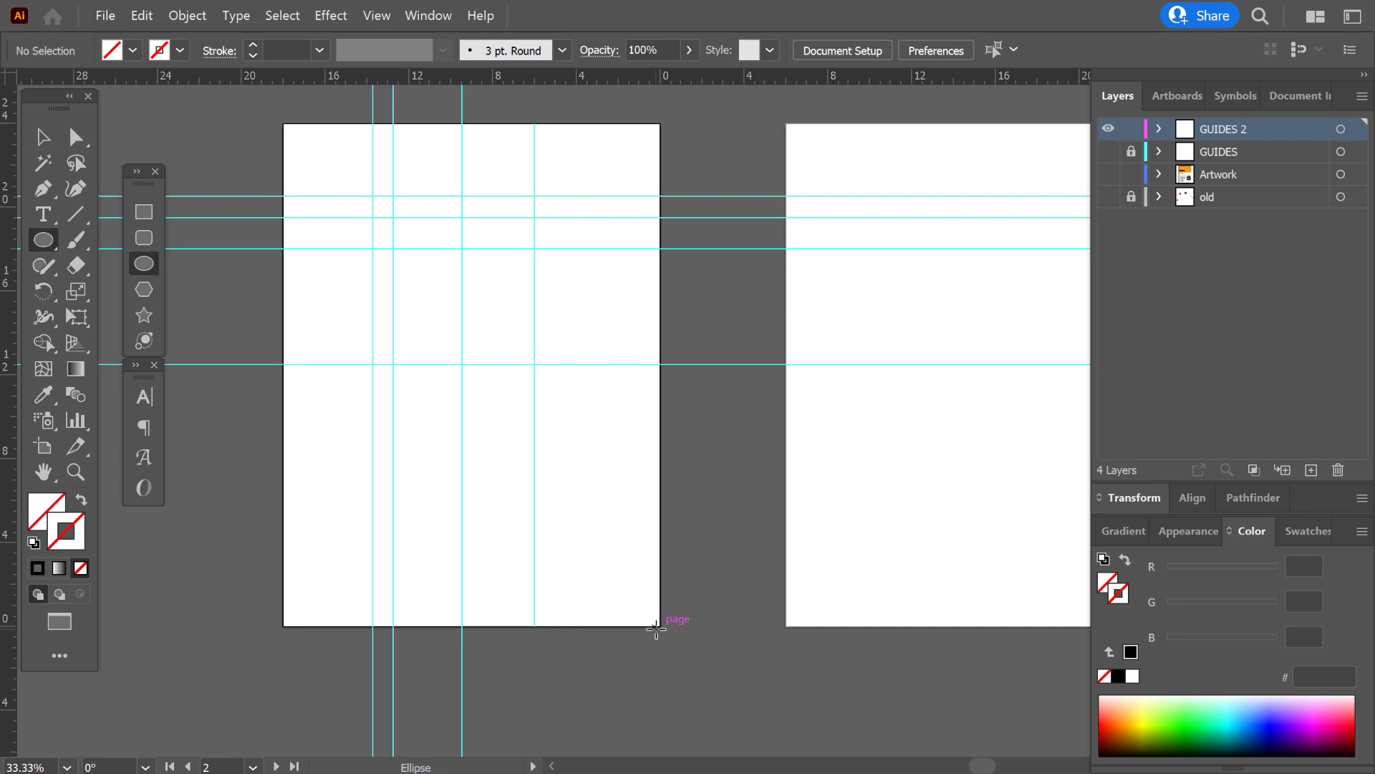
pyautogui.moveTo(660, 626); pyautogui.dragTo(680, 646)
pyautogui.press('v')
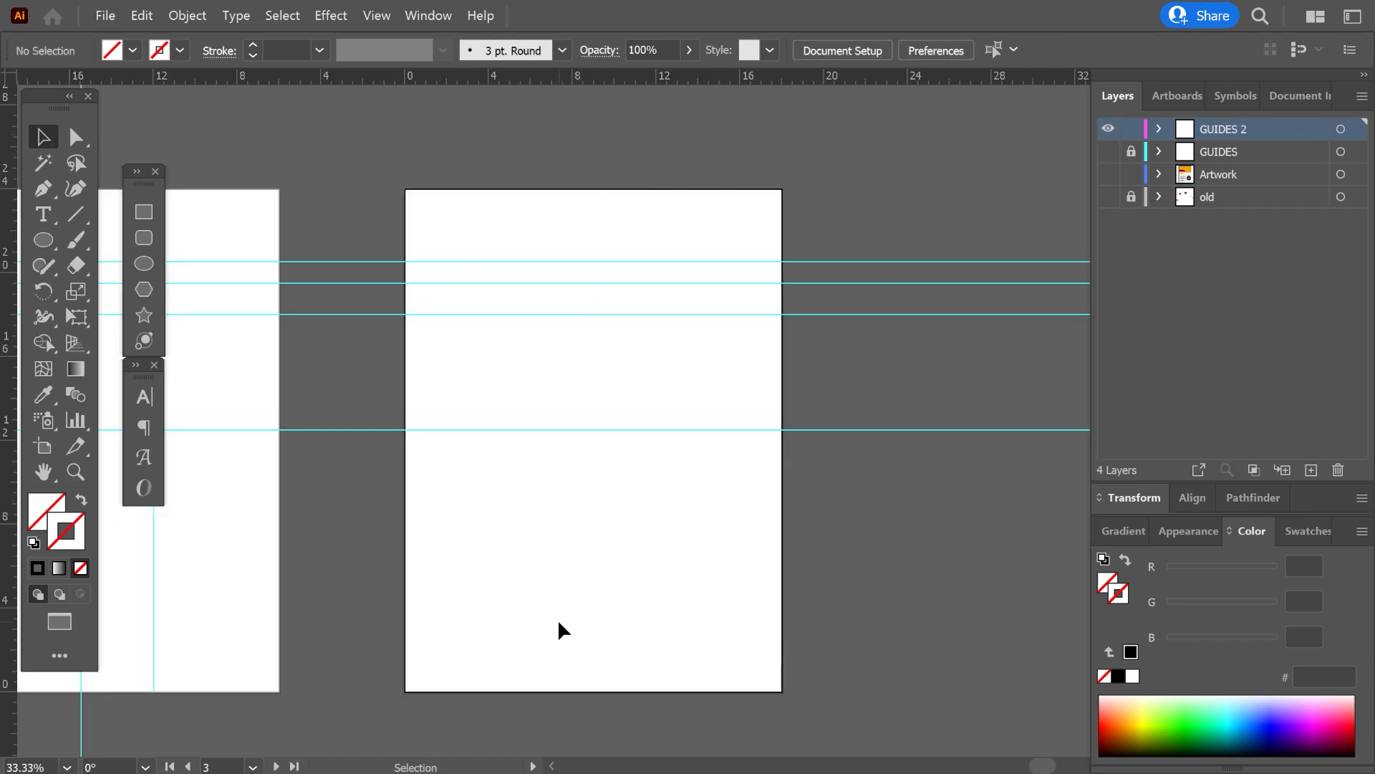
# Set the ruler origin to the artboard's top-left corner and look through the available ruler units.
pyautogui.moveTo(8, 78); pyautogui.dragTo(405, 189)
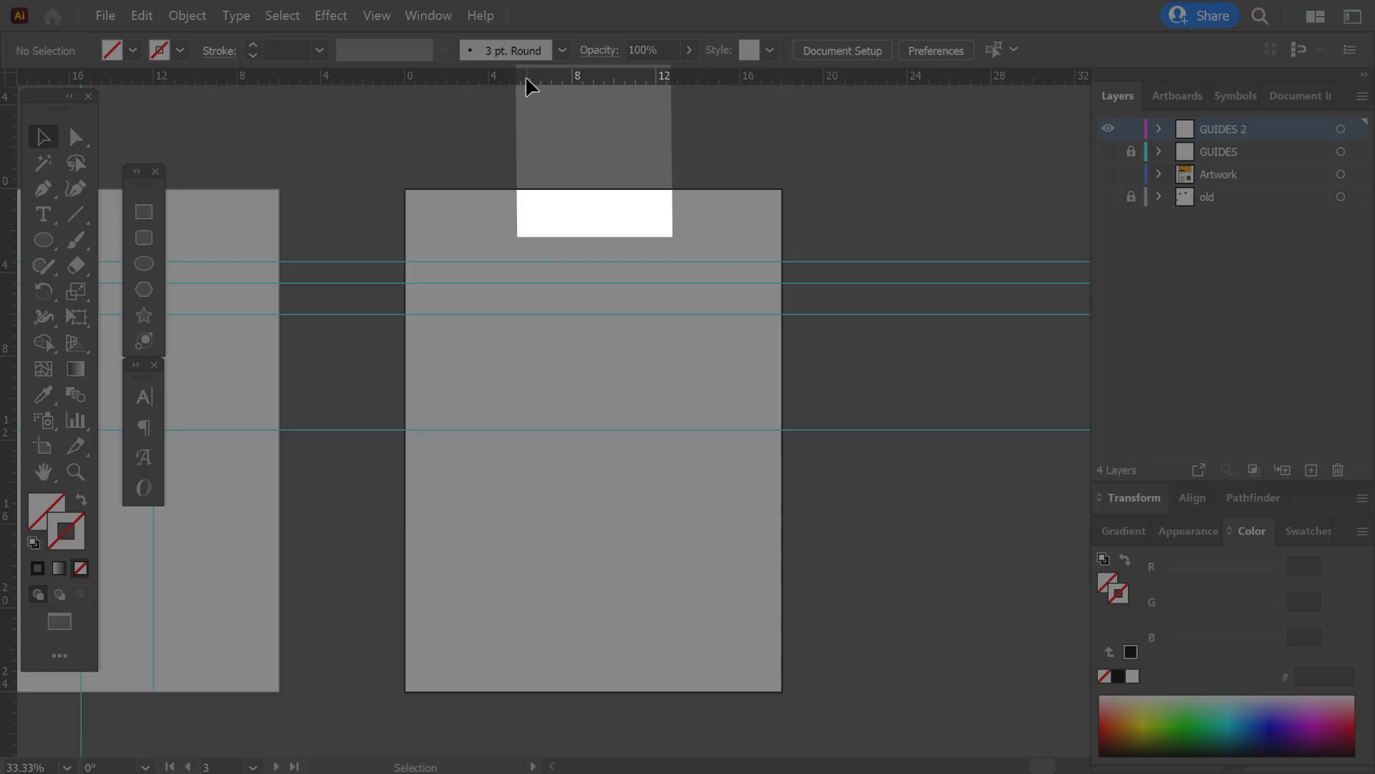
pyautogui.rightClick(526, 76)
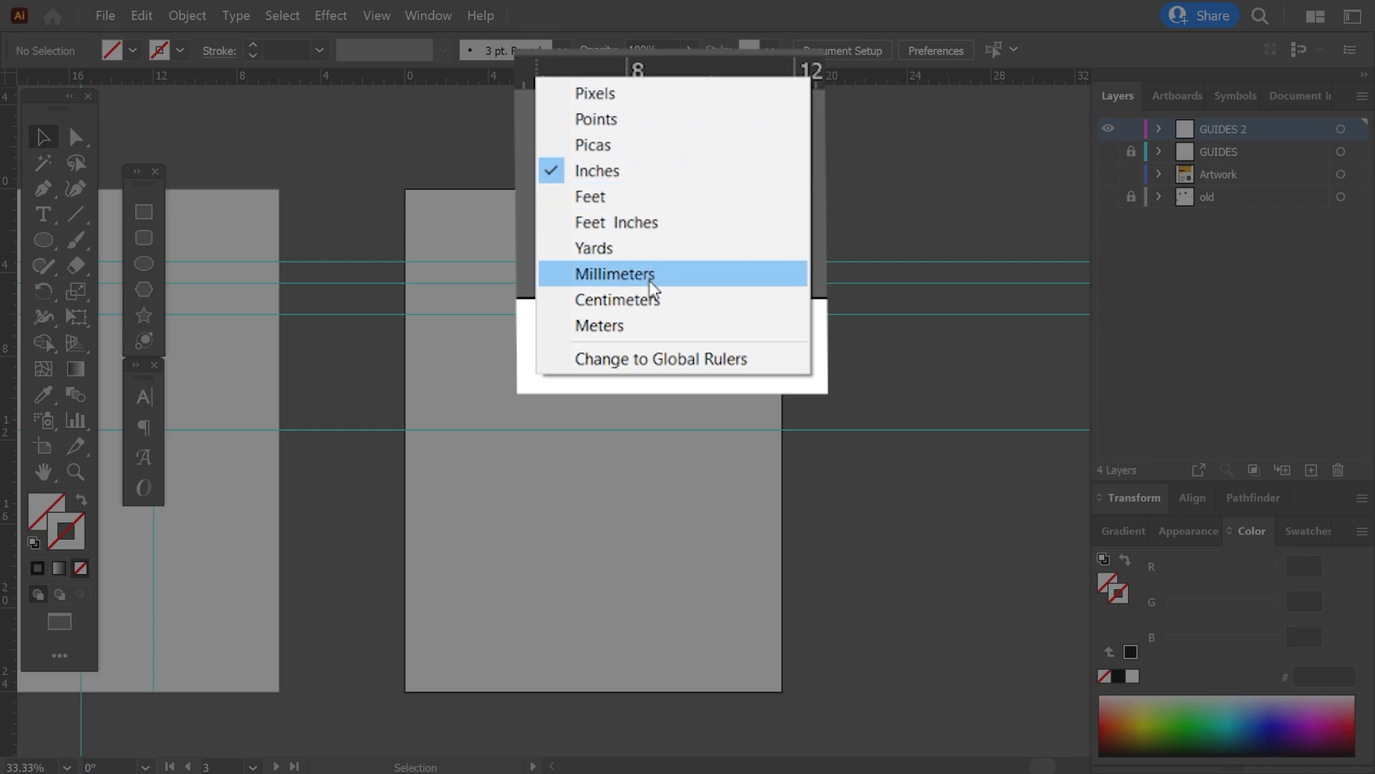
pyautogui.click(636, 299)
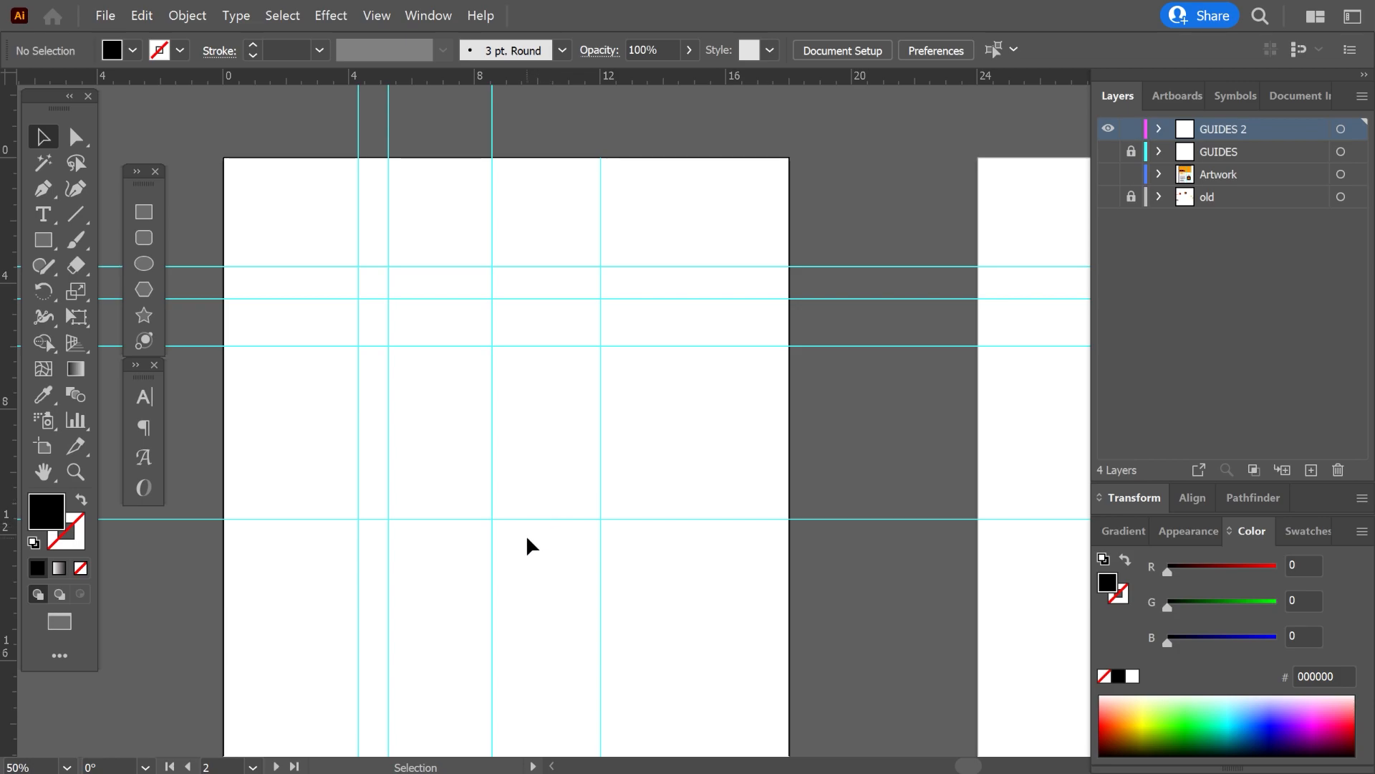
# Draw a black square about 3.2 inches wide, centered on the guide intersection at about 8.5 by 11.5 inches, and deselect it.
pyautogui.press('m')
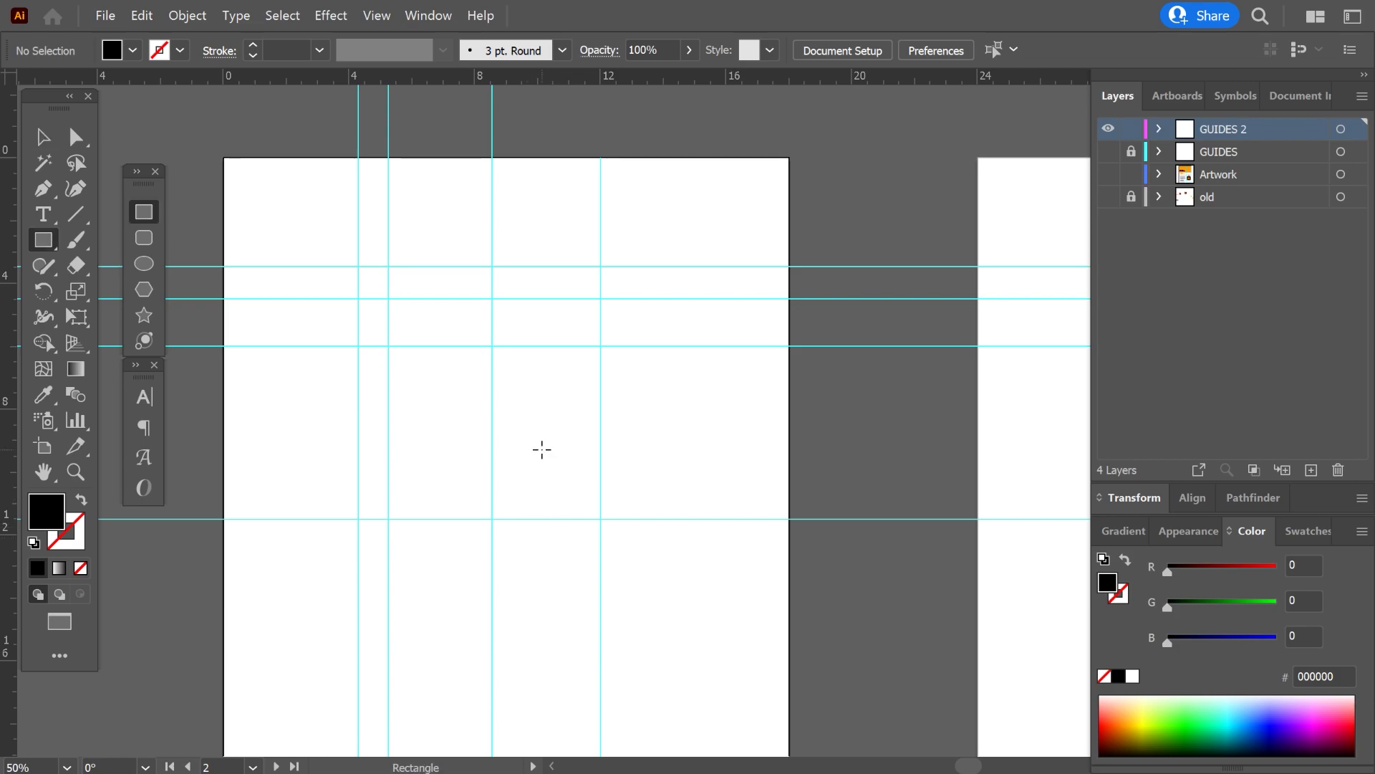
pyautogui.moveTo(492, 515); pyautogui.dragTo(543, 569)
pyautogui.press('v')
pyautogui.click(681, 544)
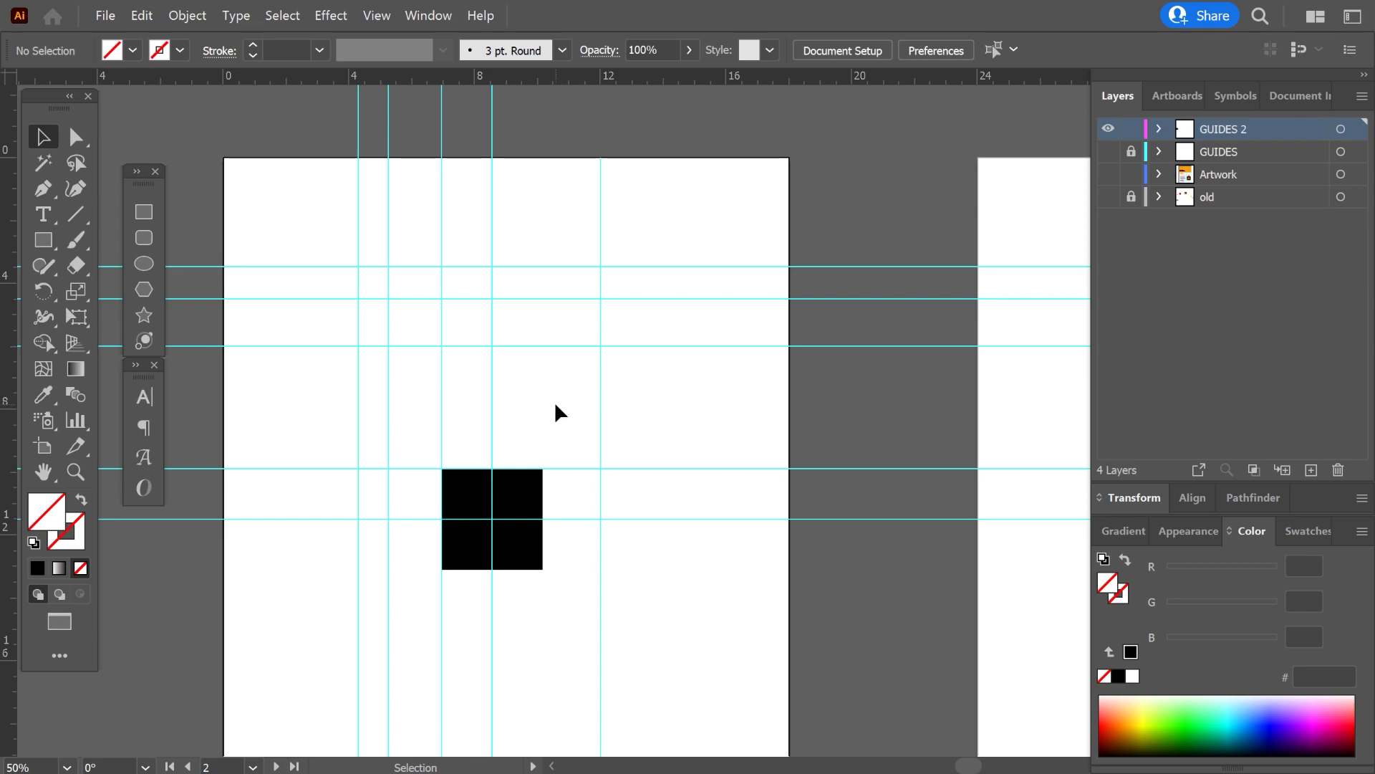
# Toggle Smart Guides and place ruler guides along the right and bottom edges of the black square.
pyautogui.click(377, 15)
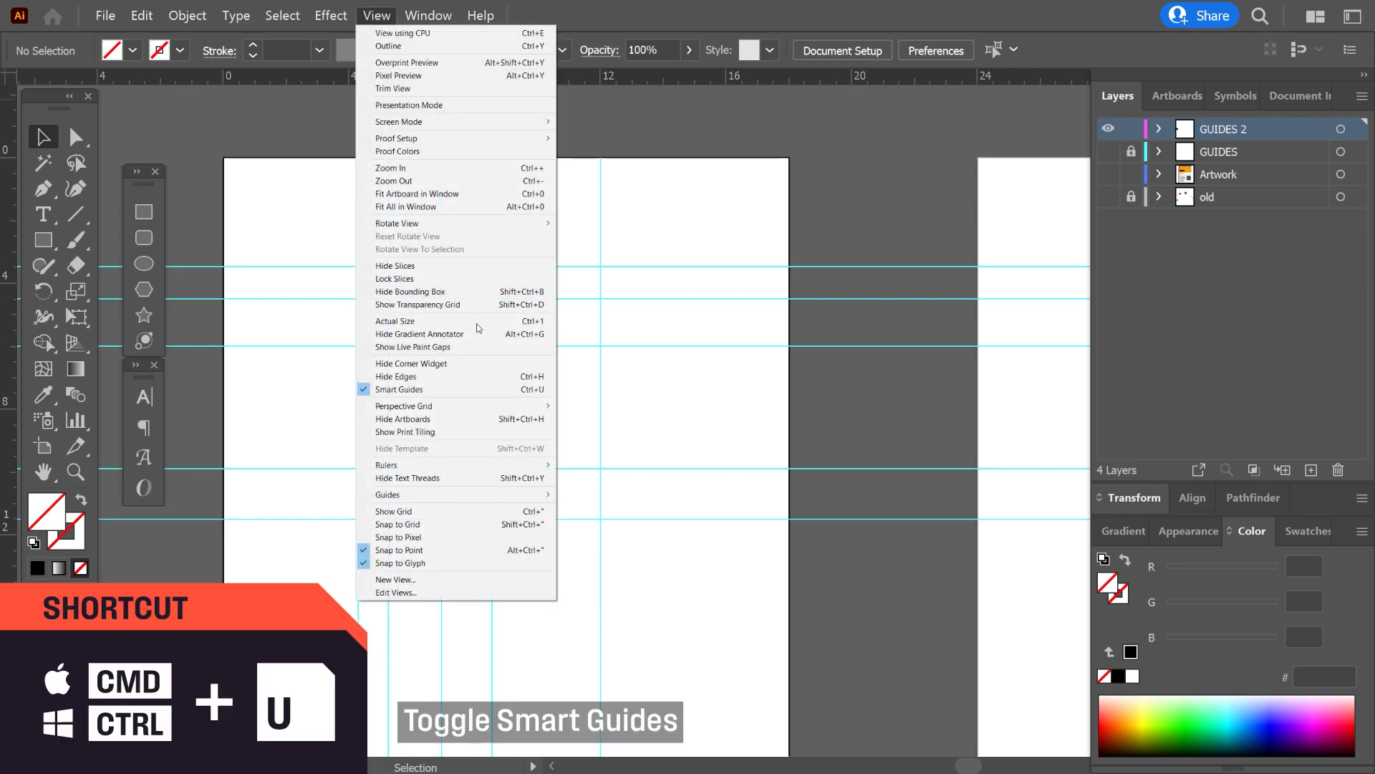
pyautogui.click(484, 391)
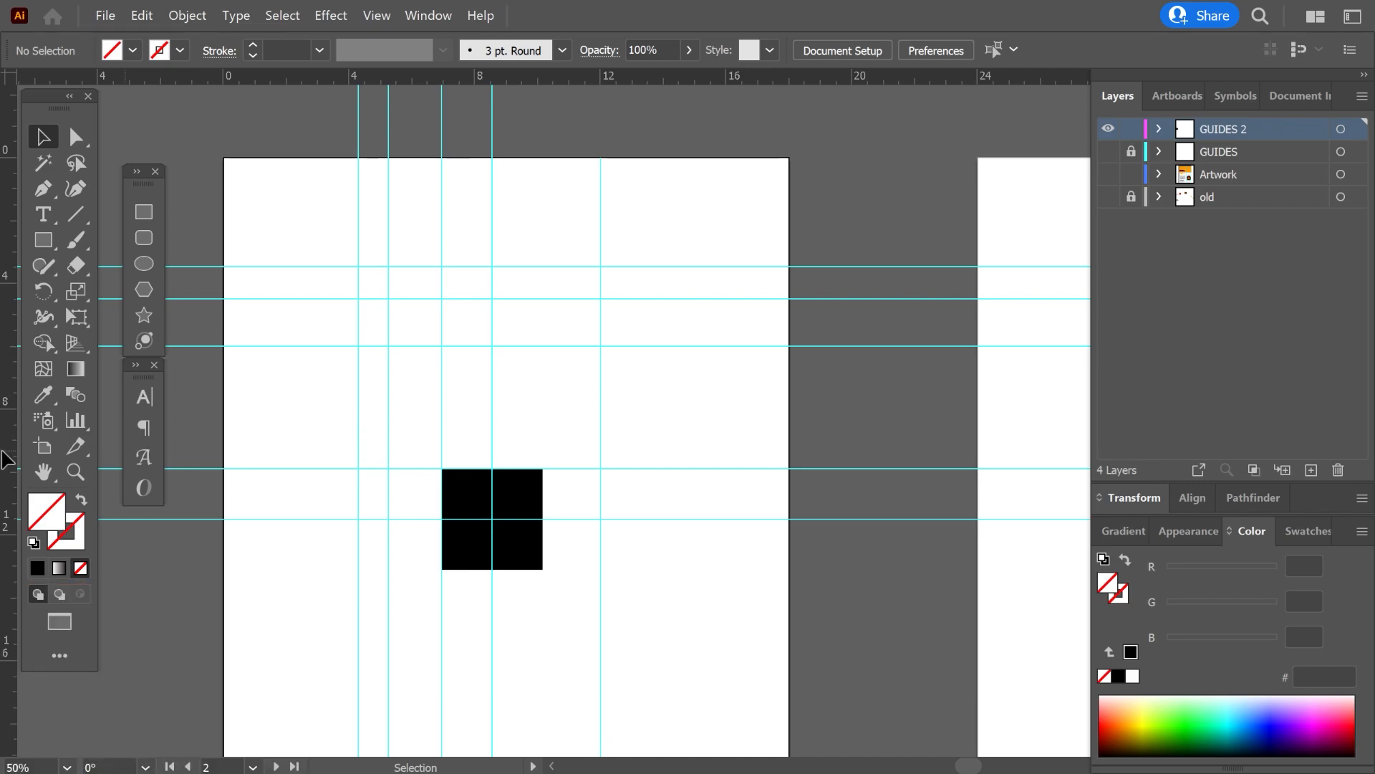
pyautogui.moveTo(446, 464); pyautogui.dragTo(542, 487)
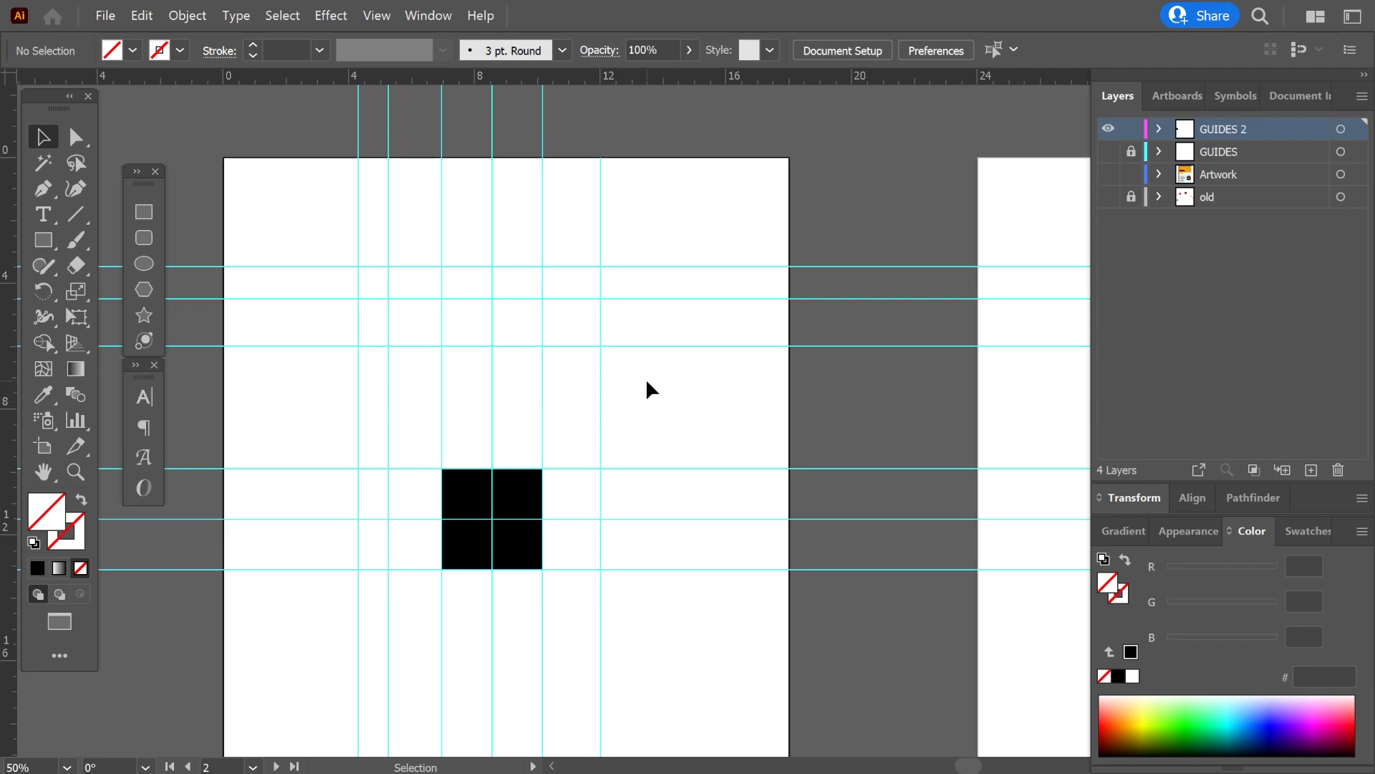
# Hide all guides and show them again, repeatedly toggling their visibility.
pyautogui.click(376, 15)
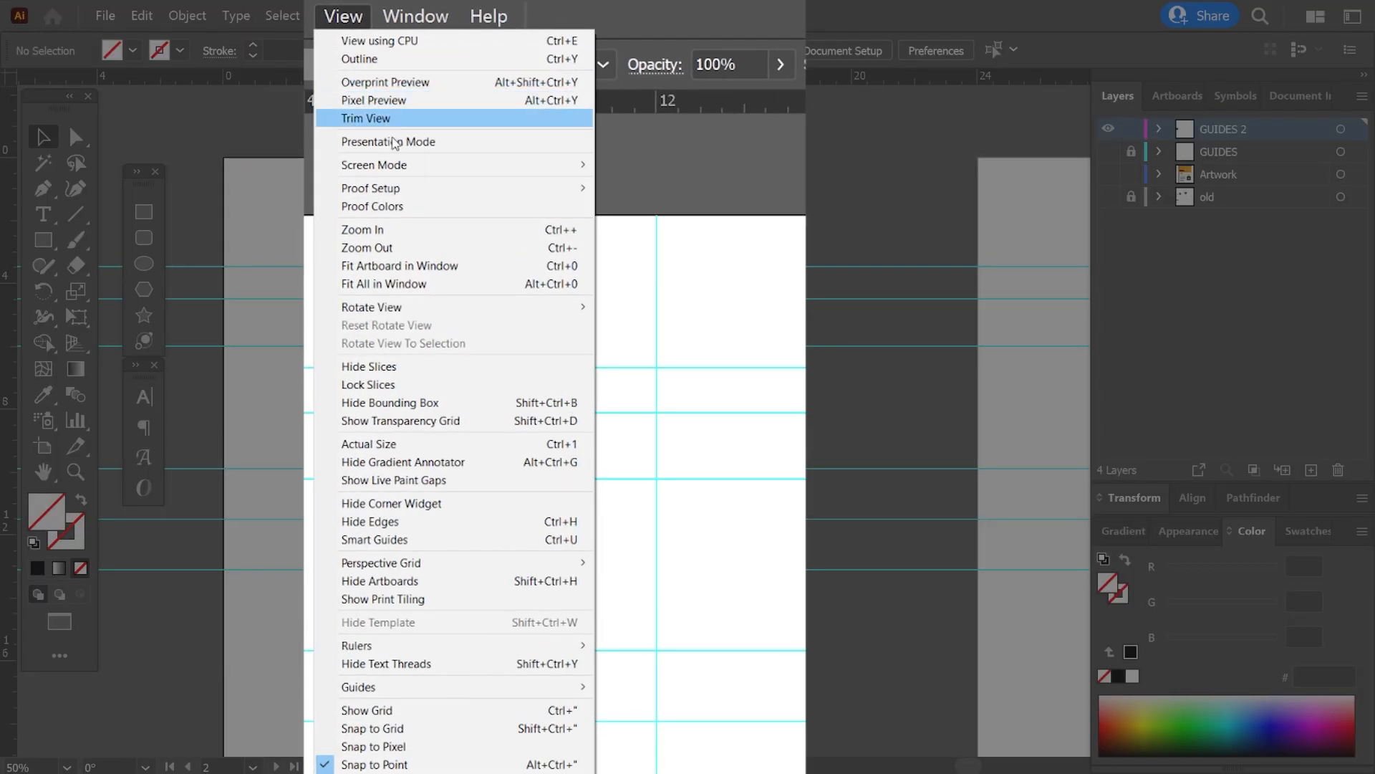
pyautogui.moveTo(492, 689)
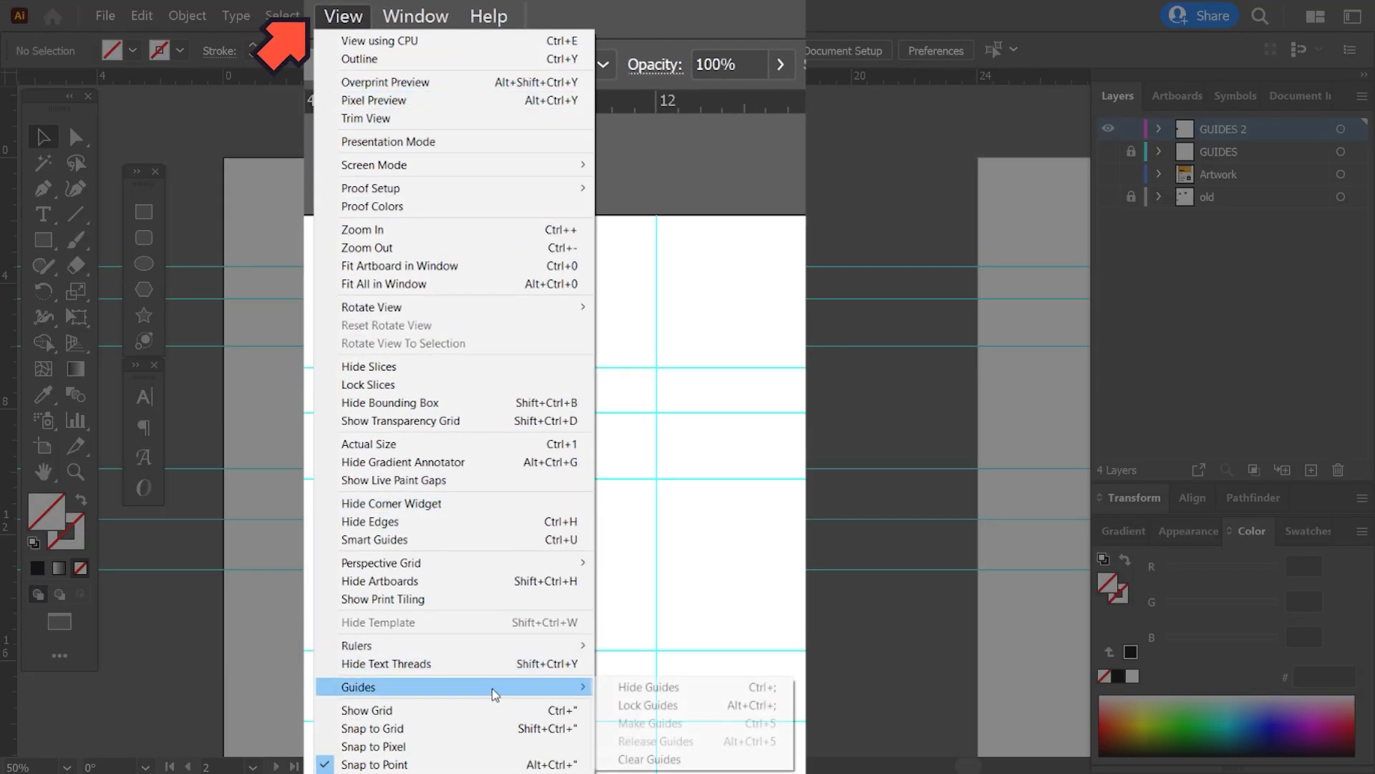
pyautogui.click(637, 688)
pyautogui.hotkey('ctrl', ';')
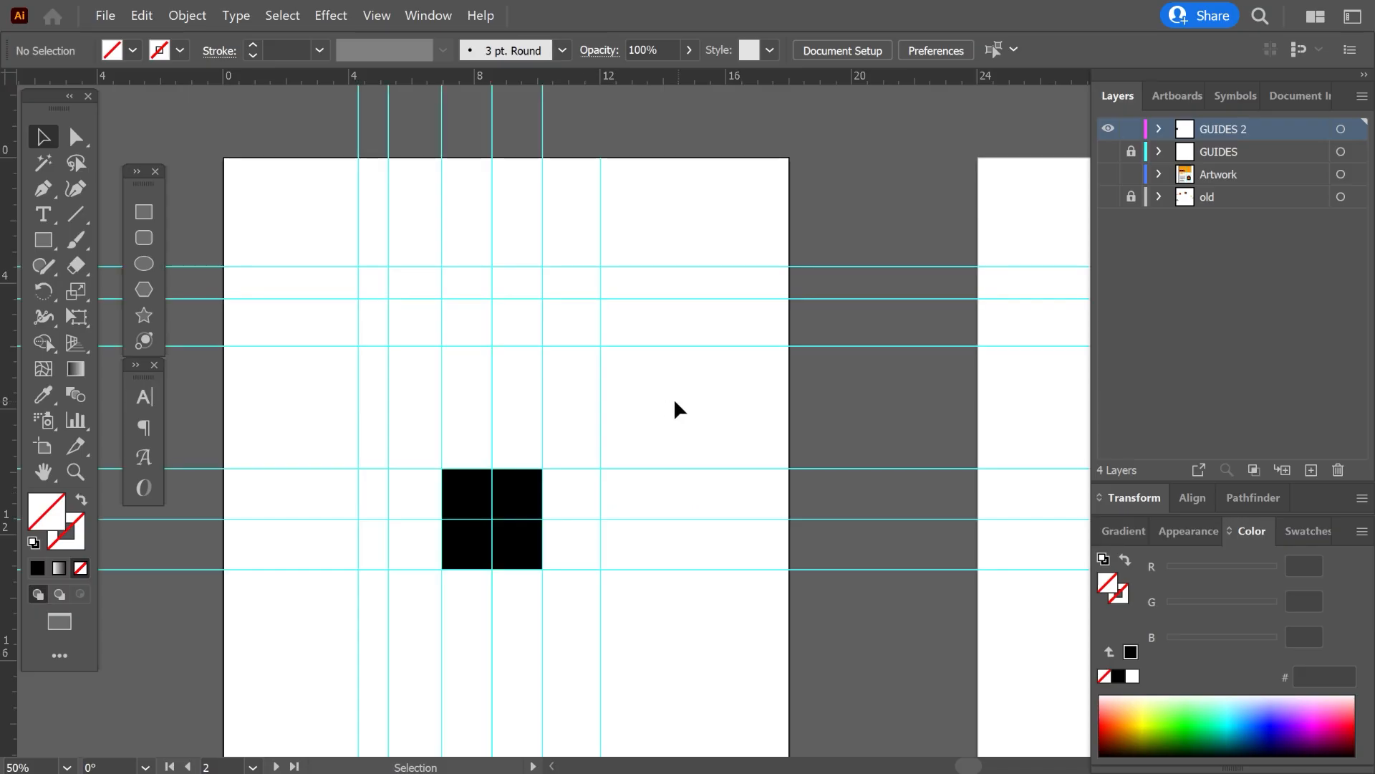
pyautogui.rightClick(669, 399)
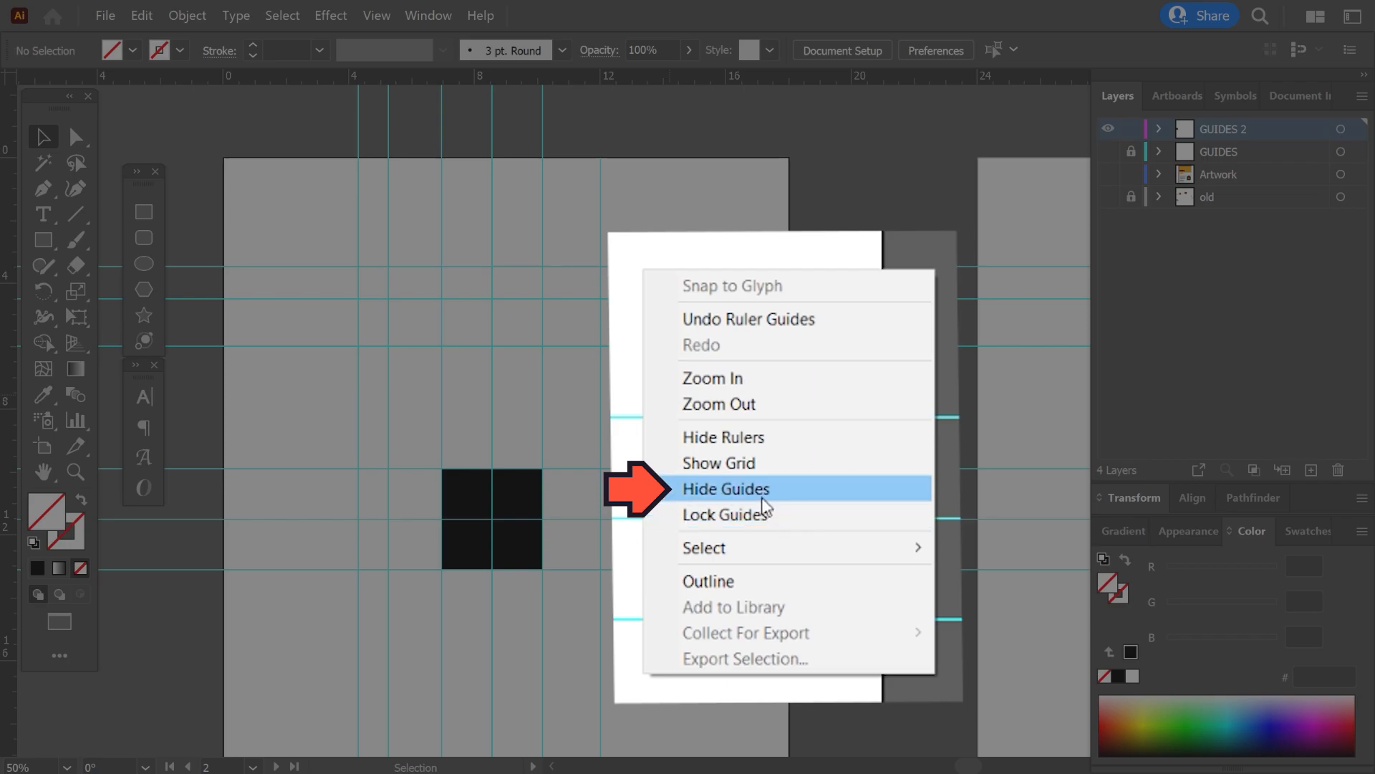
pyautogui.click(725, 505)
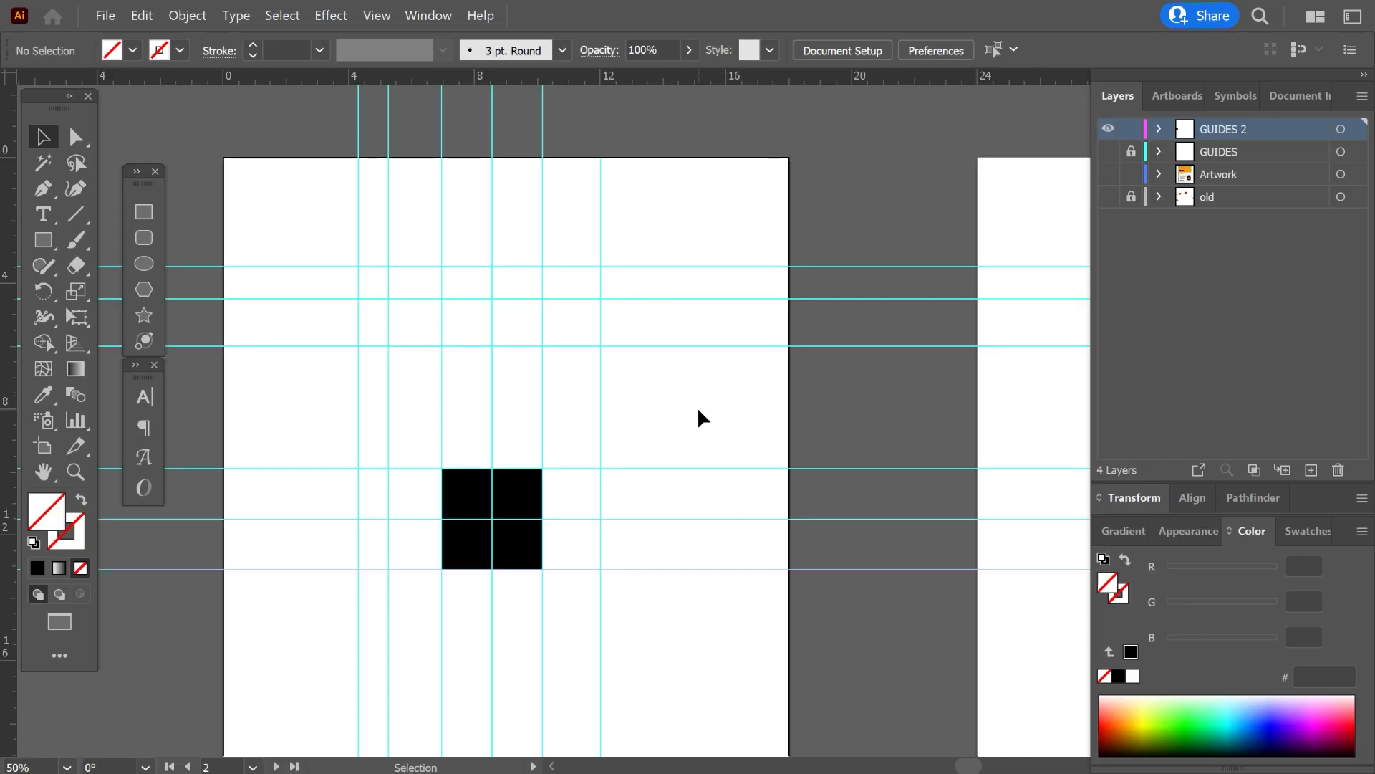
pyautogui.press('ctrl')
pyautogui.hotkey('ctrl', ';')
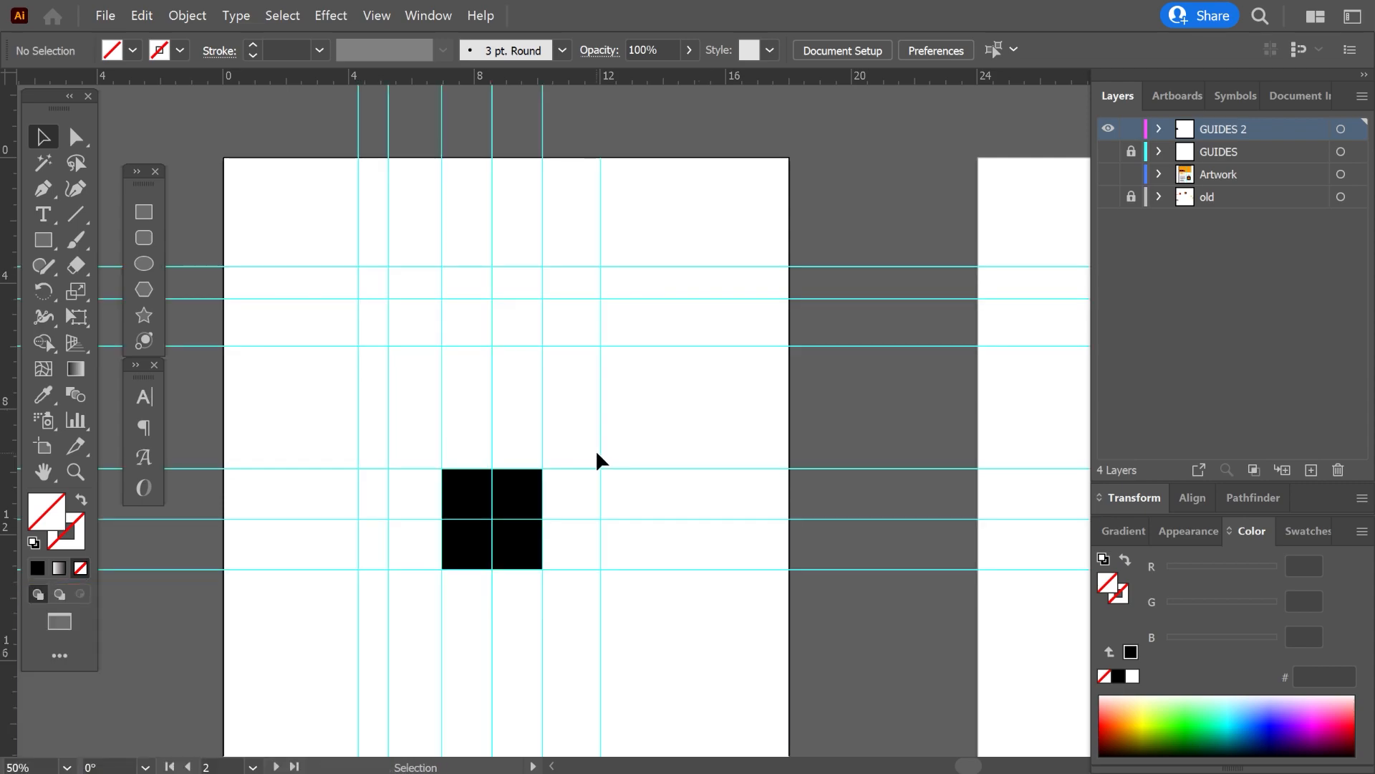
# Delete the vertical guide at about 12 inches on the horizontal ruler.
pyautogui.moveTo(597, 450)
pyautogui.mouseDown()
pyautogui.moveTo(657, 447)
pyautogui.moveTo(601, 445)
pyautogui.mouseUp()
pyautogui.click(603, 453)
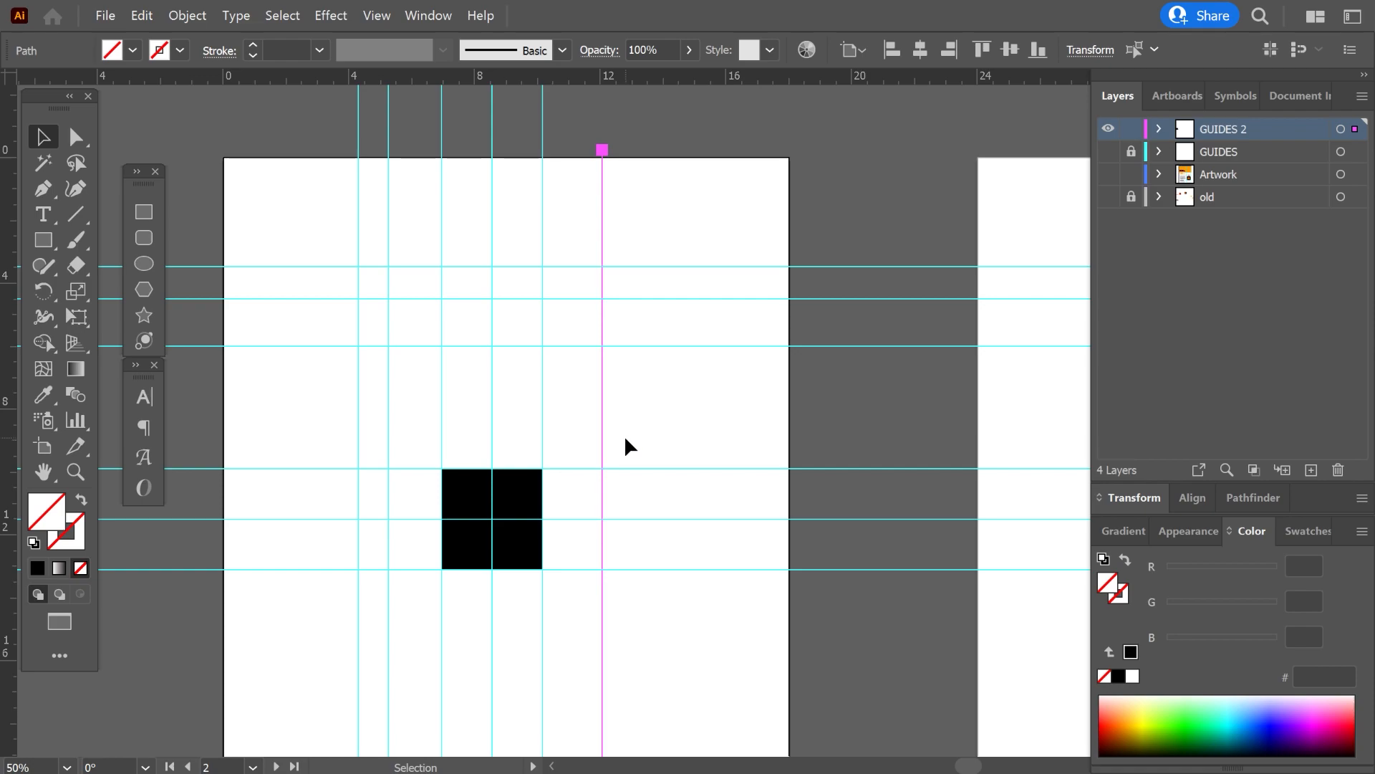
pyautogui.press('Delete')
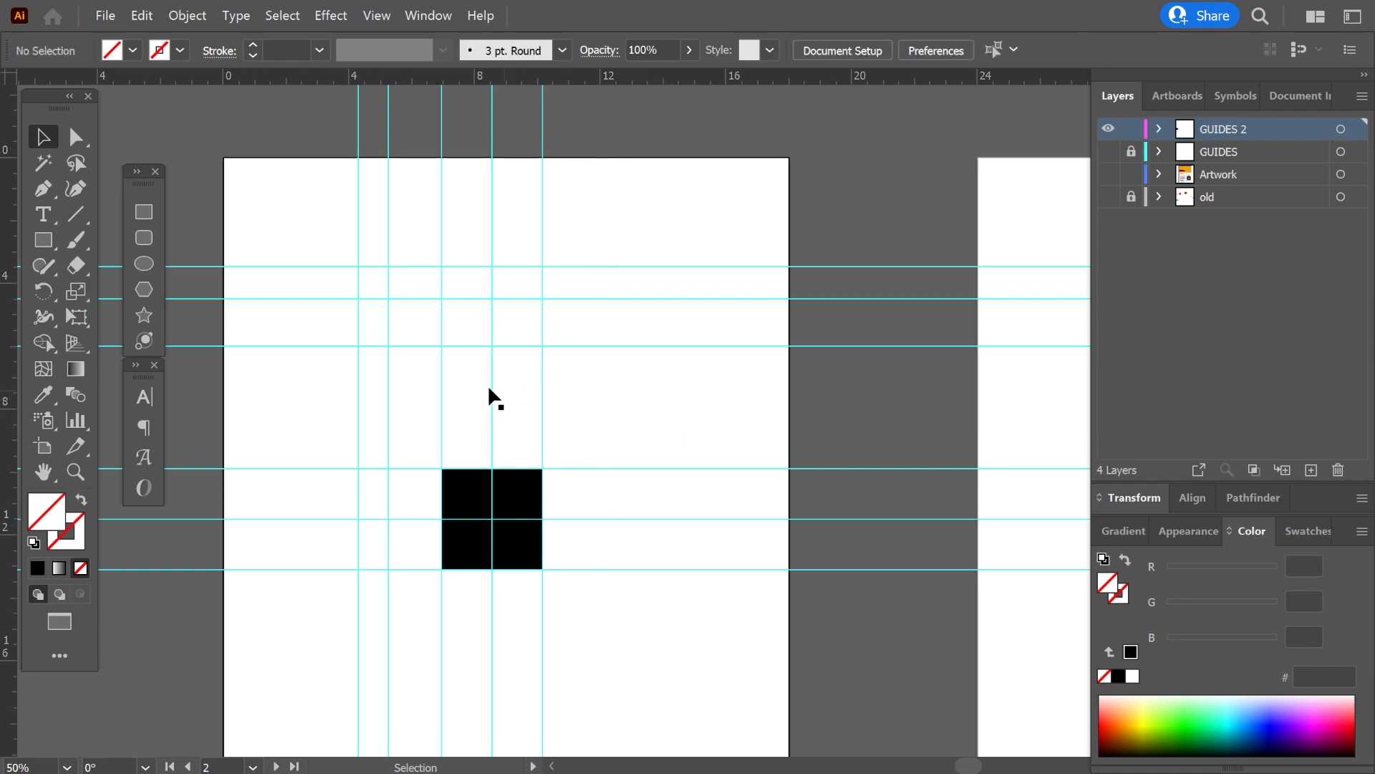
# Marquee-select the black square together with its crossing guides, deselect everything, and lock the guides.
pyautogui.moveTo(607, 614); pyautogui.dragTo(322, 417)
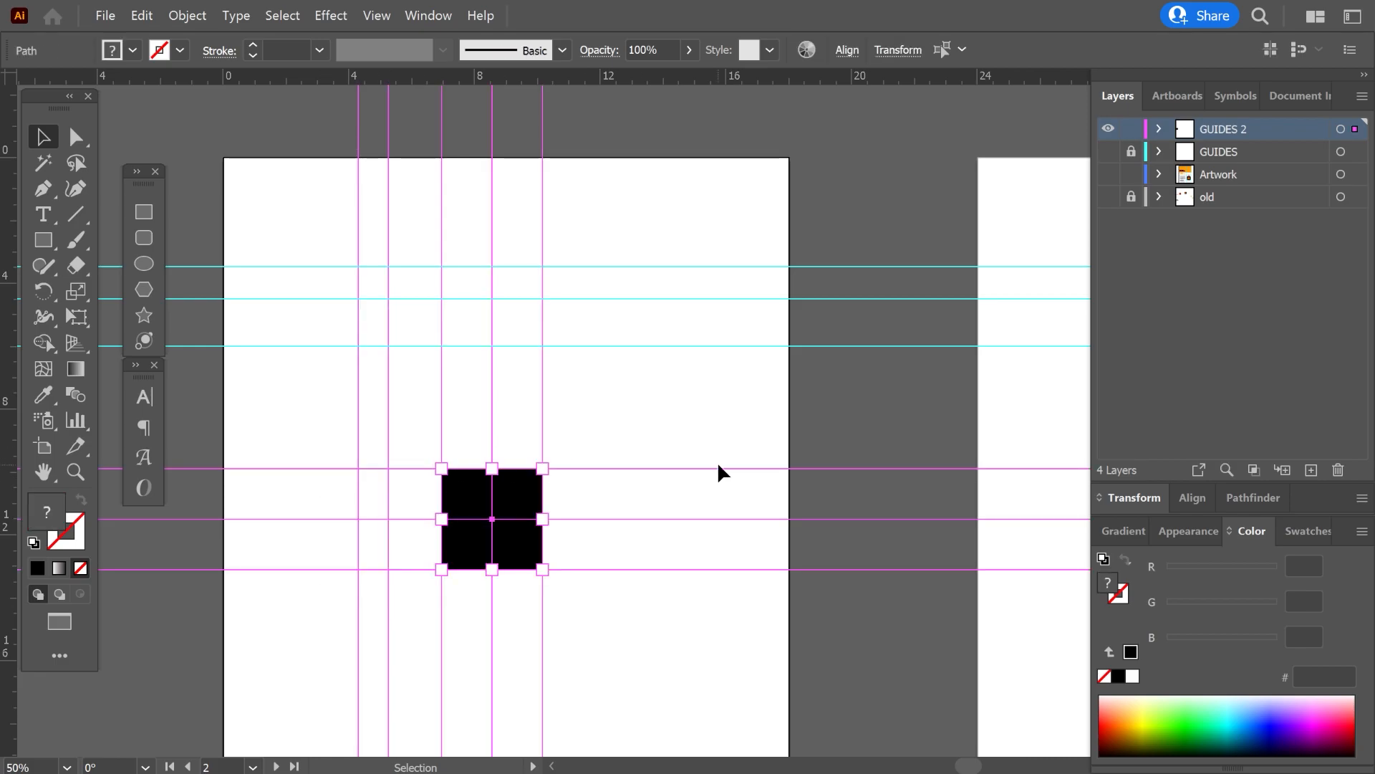
pyautogui.click(573, 403)
pyautogui.click(377, 15)
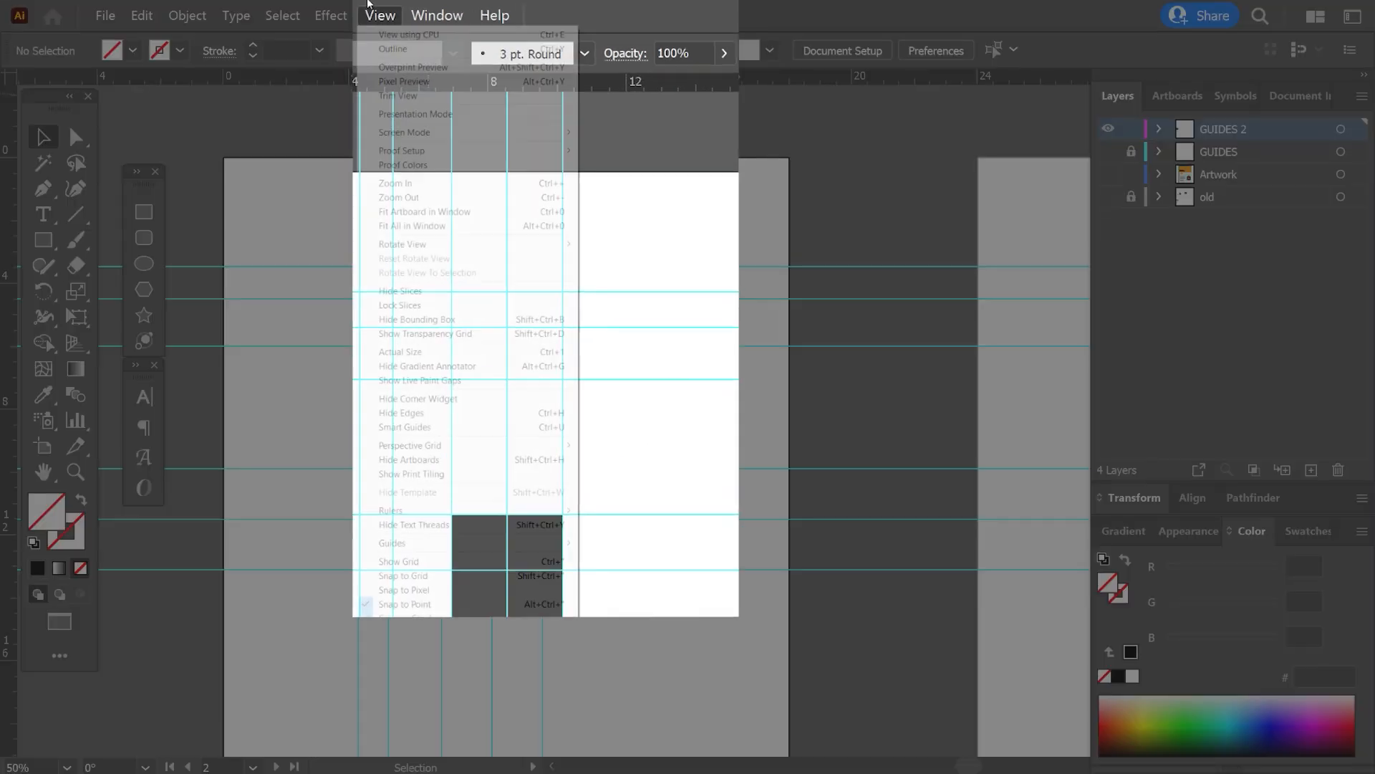
pyautogui.moveTo(523, 502)
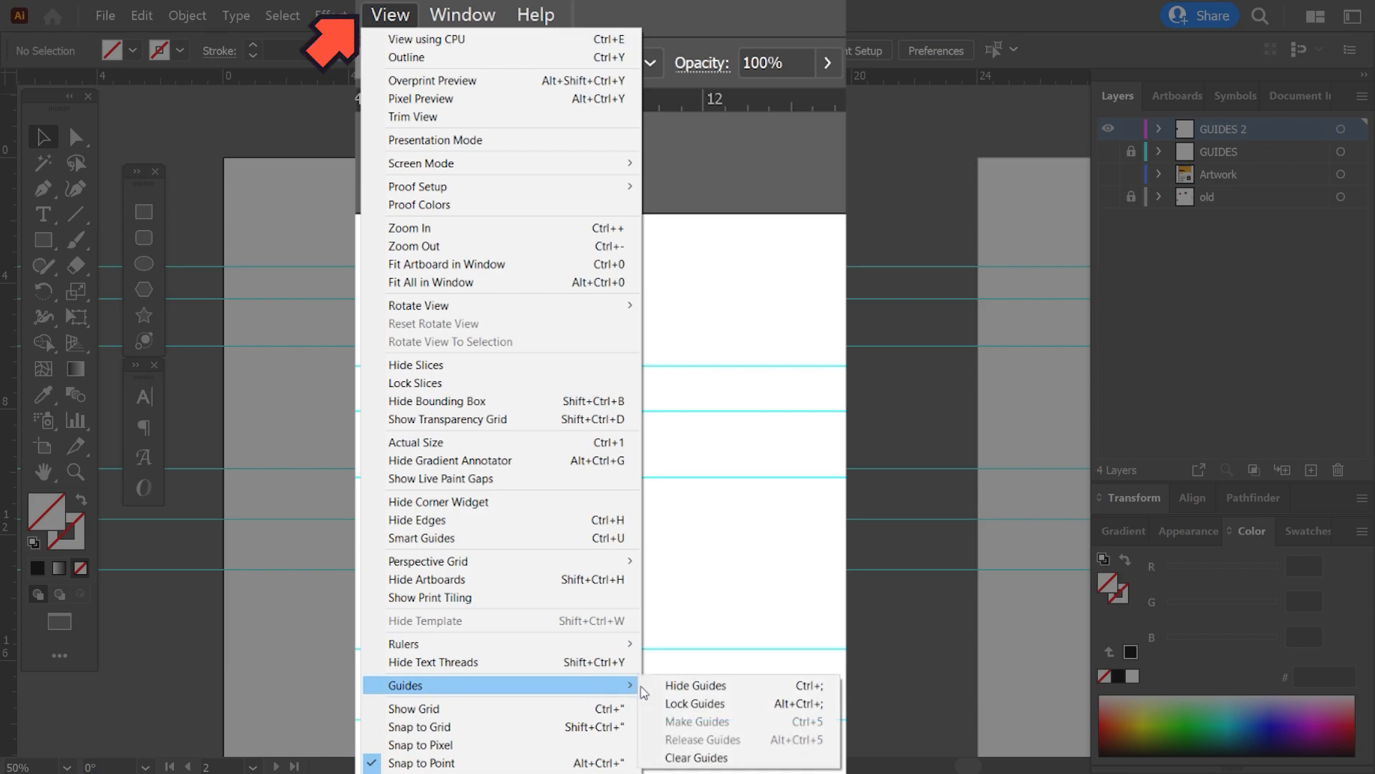
pyautogui.click(709, 705)
# Marquee-select only the black square across the locked guides, deselect it, and toggle the guide lock from the canvas.
pyautogui.moveTo(644, 651); pyautogui.dragTo(396, 475)
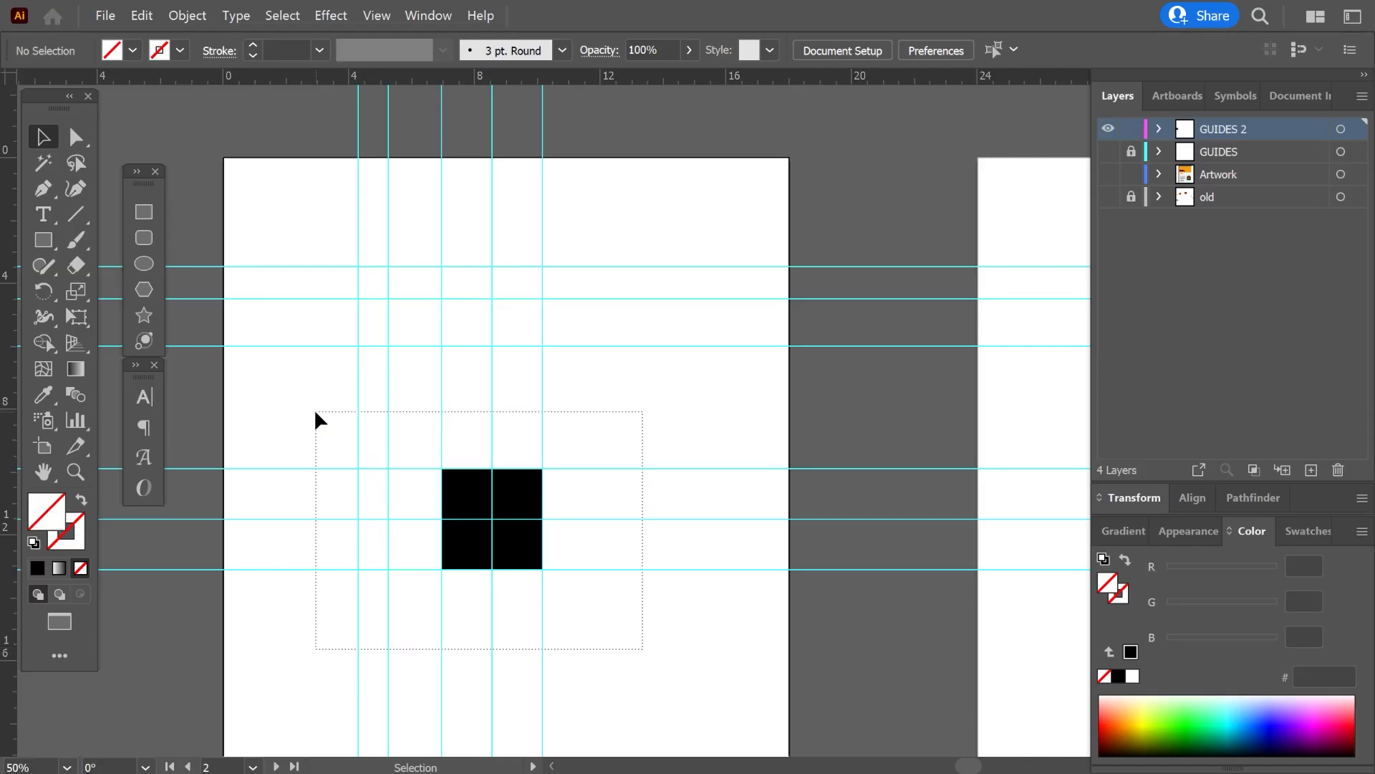
pyautogui.moveTo(315, 413); pyautogui.dragTo(315, 412)
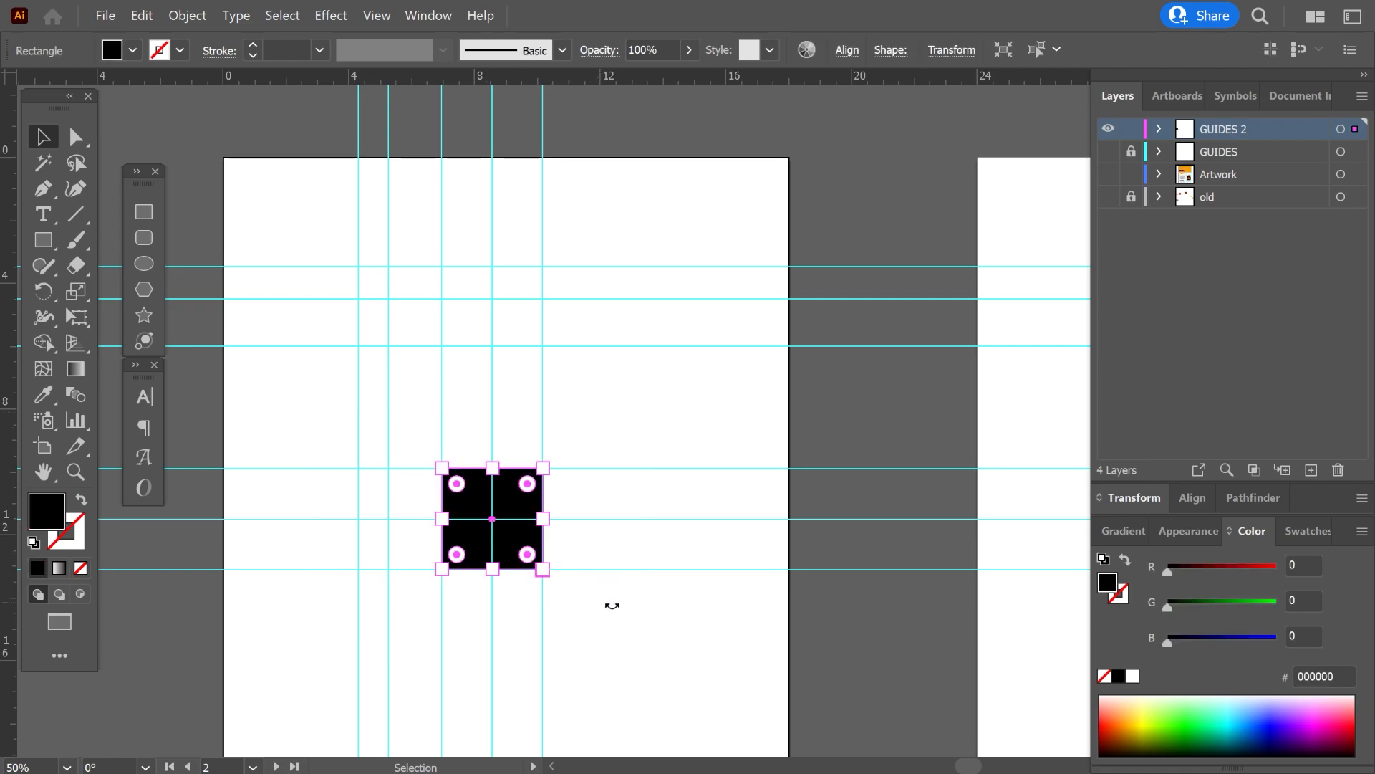
pyautogui.click(666, 410)
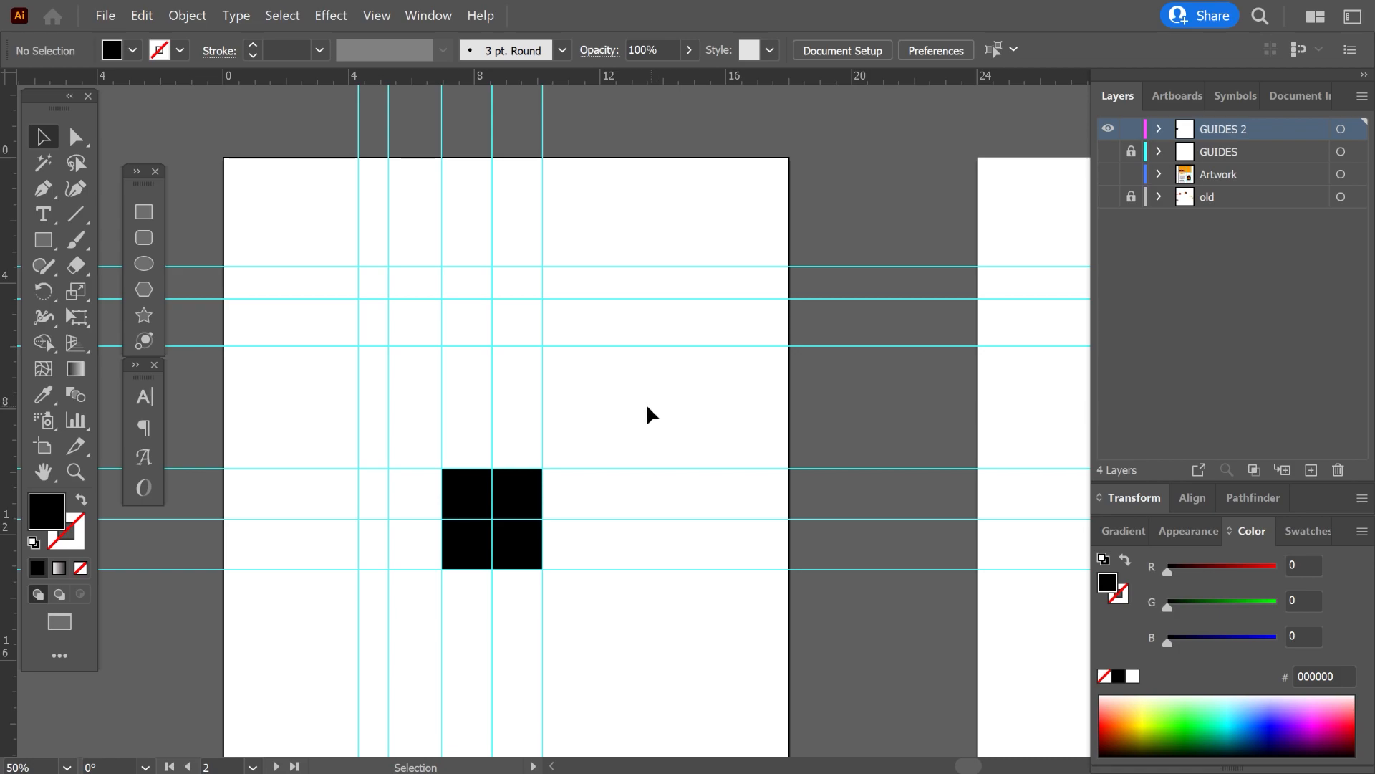
pyautogui.rightClick(614, 390)
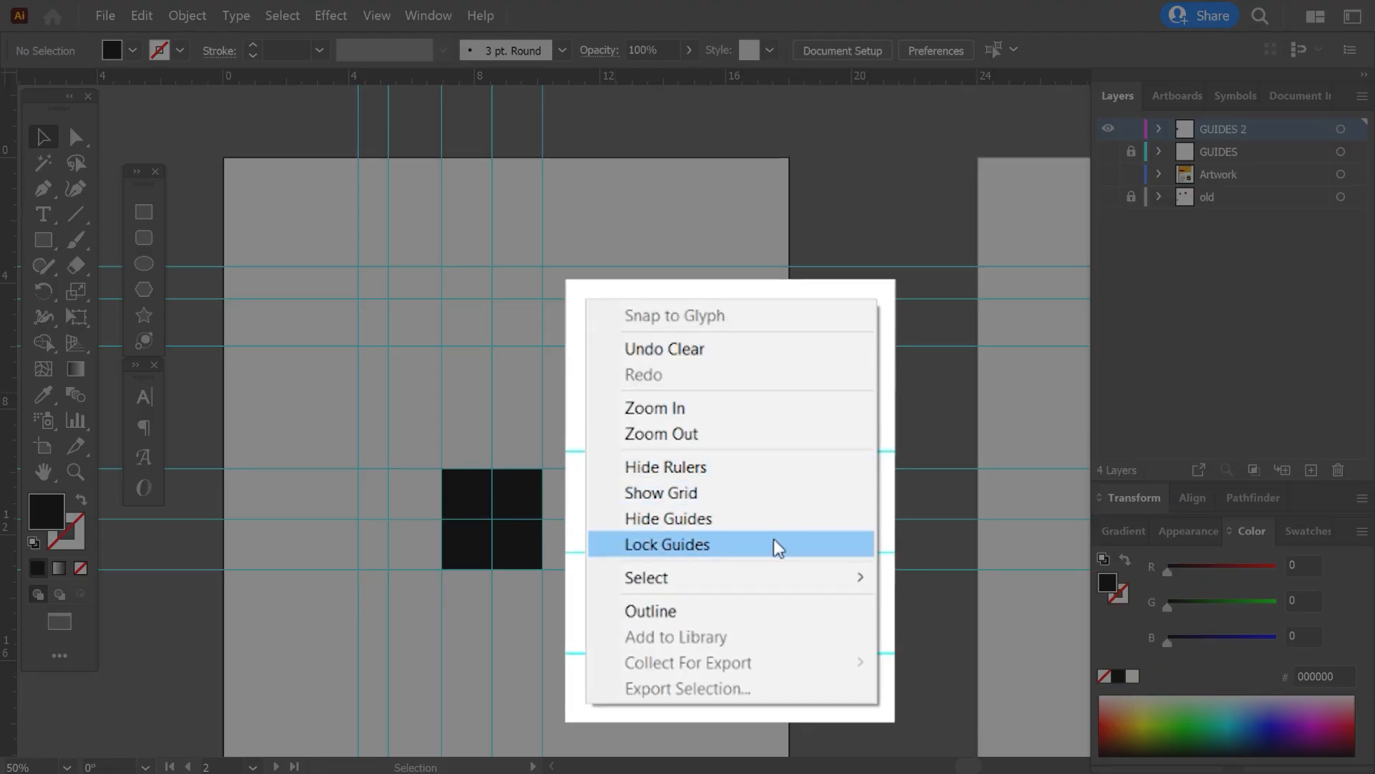
pyautogui.click(774, 542)
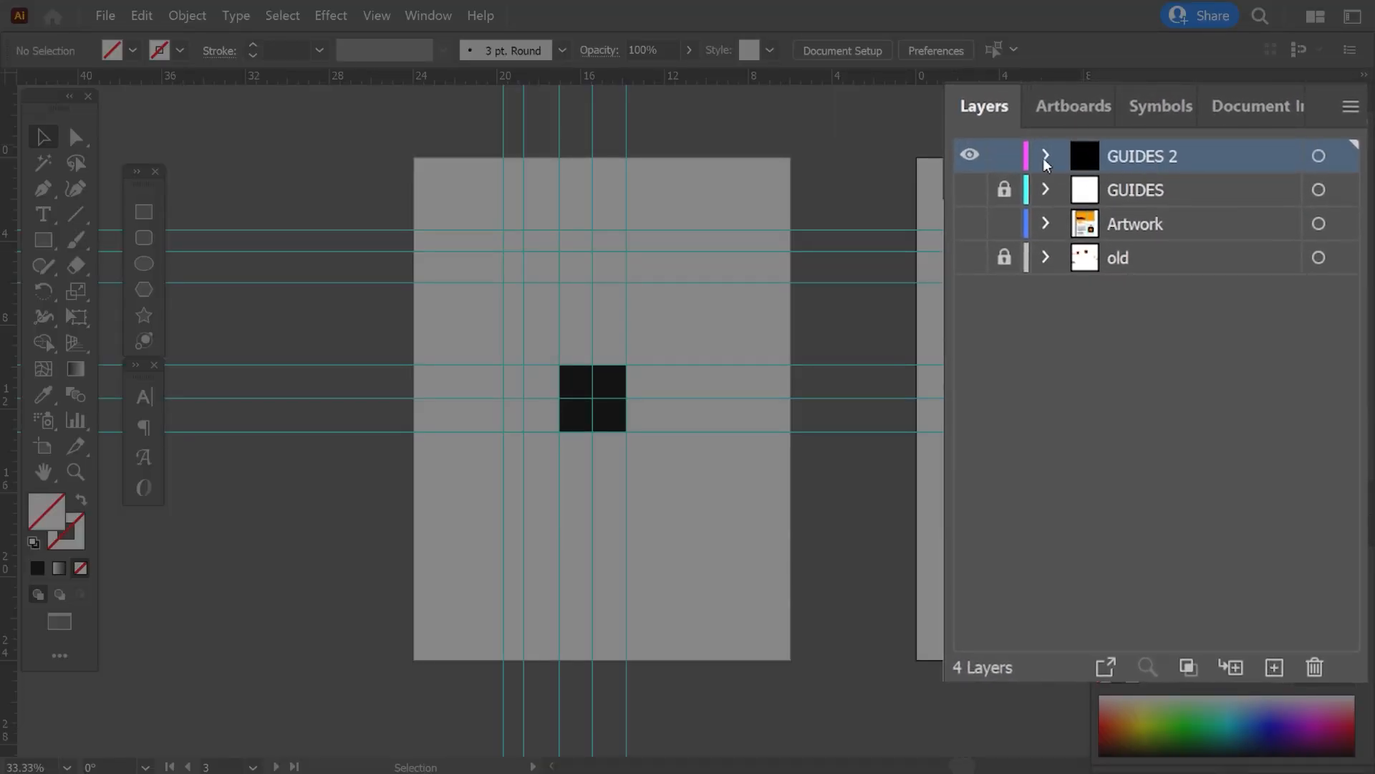
# Expand the GUIDES 2 layer and move the black rectangle above all of its guides.
pyautogui.click(1046, 156)
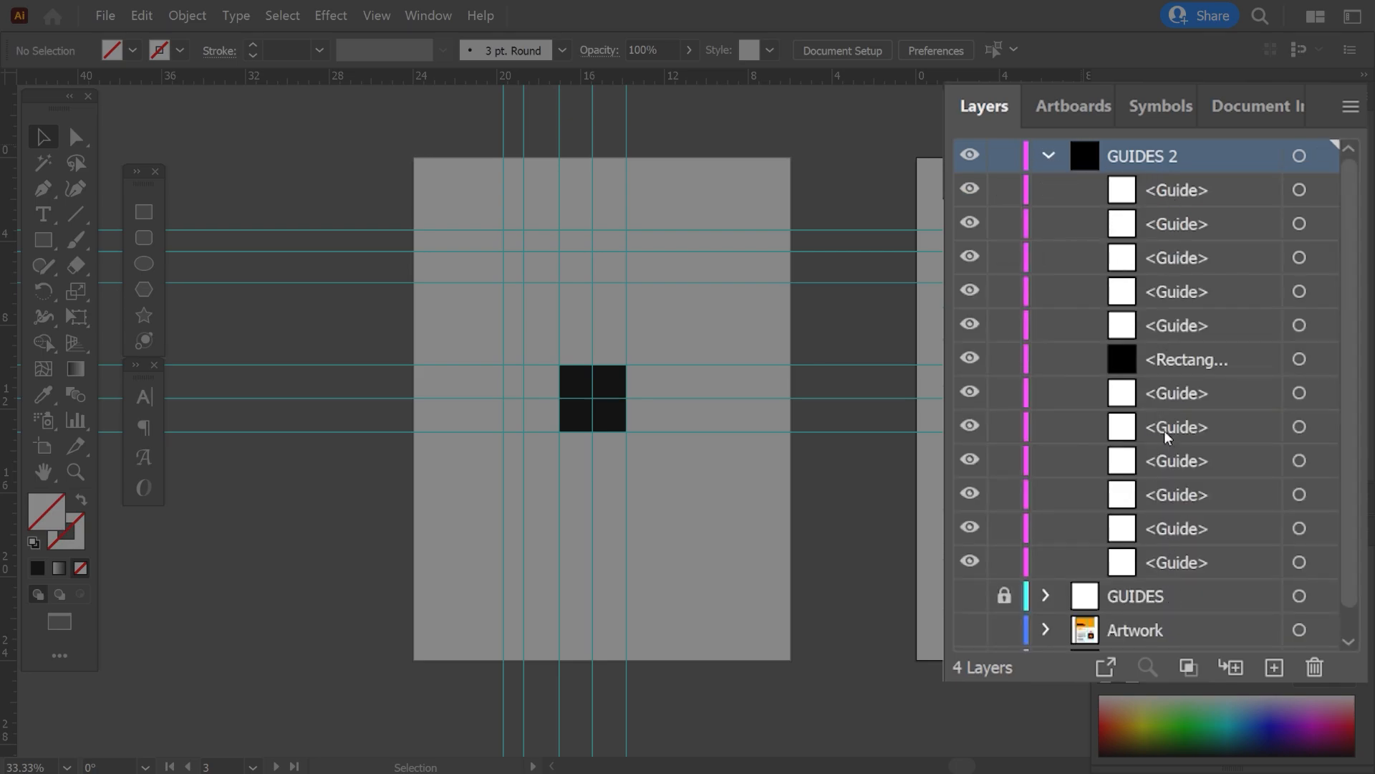
pyautogui.click(1159, 358)
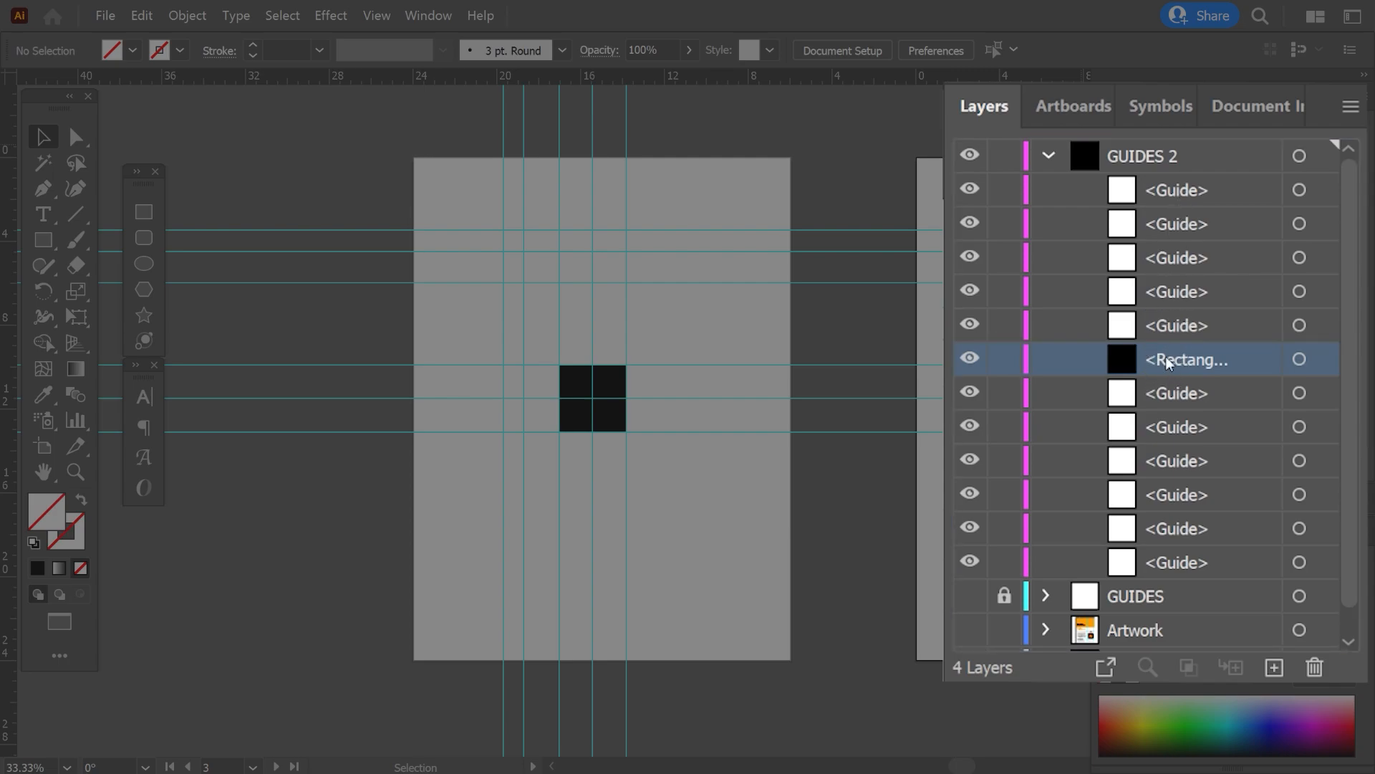
pyautogui.moveTo(1167, 361); pyautogui.dragTo(1146, 208)
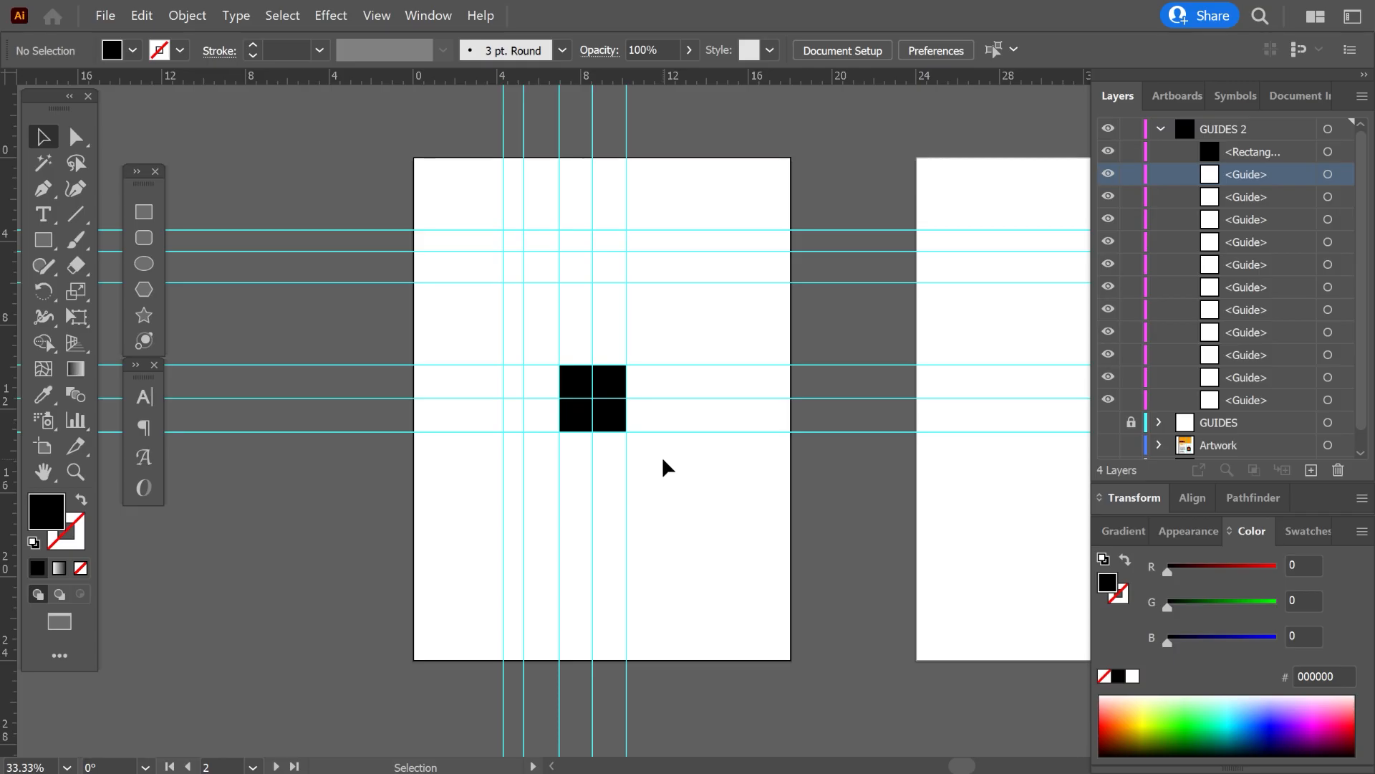
# Lock every guide of the GUIDES 2 layer individually, and test marquee selections around the black square.
pyautogui.moveTo(662, 455); pyautogui.dragTo(406, 282)
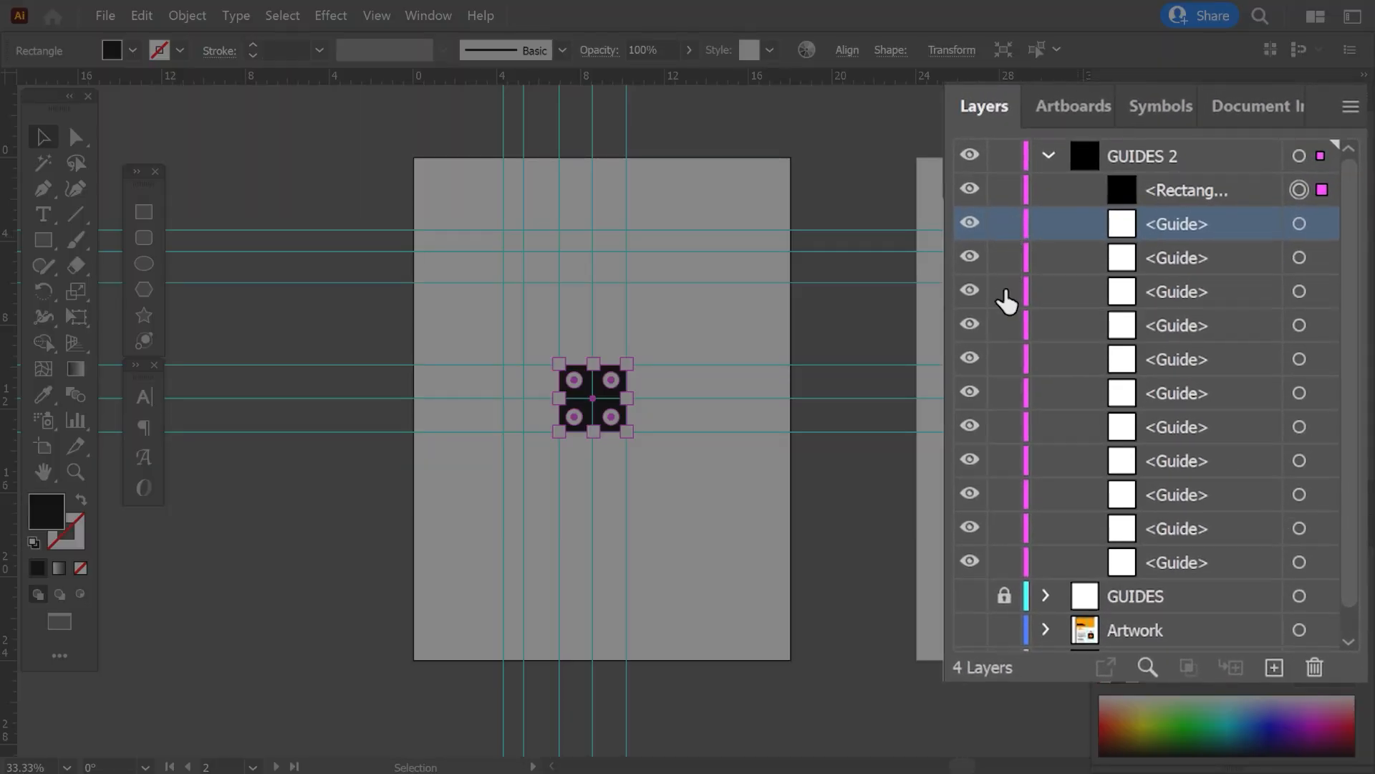
pyautogui.moveTo(1004, 561); pyautogui.dragTo(1001, 236)
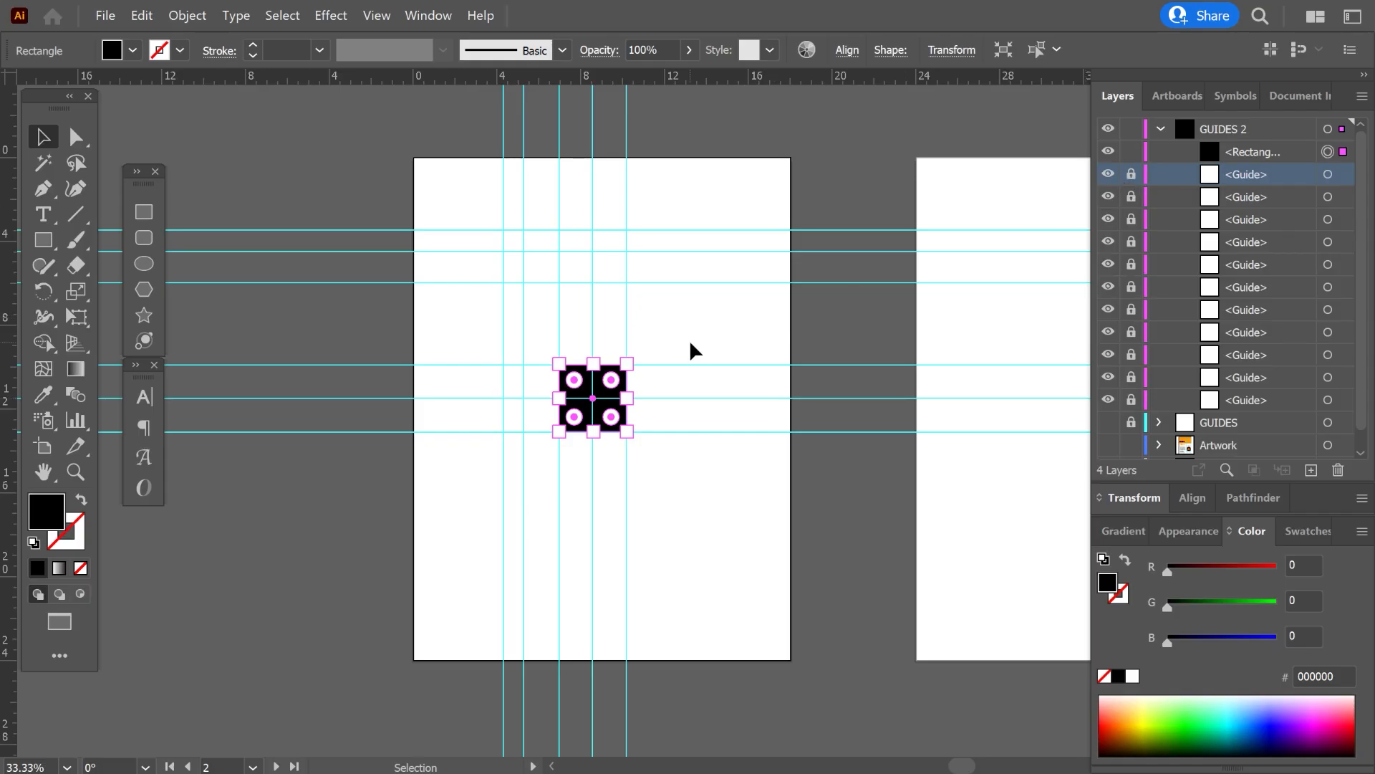
pyautogui.click(689, 343)
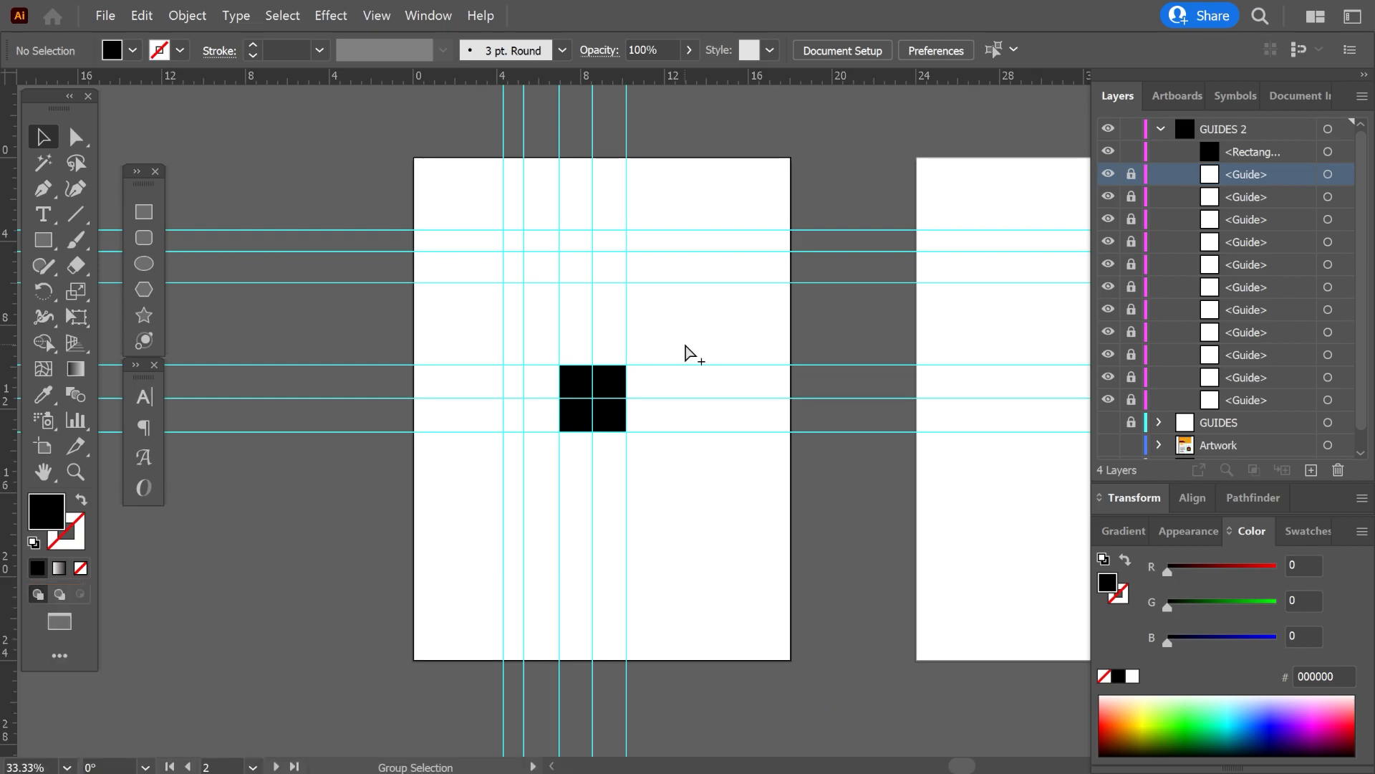
pyautogui.moveTo(475, 197); pyautogui.dragTo(669, 479)
pyautogui.click(808, 317)
# Unlock the guides in the GUIDES 2 layer and delete all except the four along the black square's edges.
pyautogui.moveTo(1132, 175); pyautogui.dragTo(1128, 407)
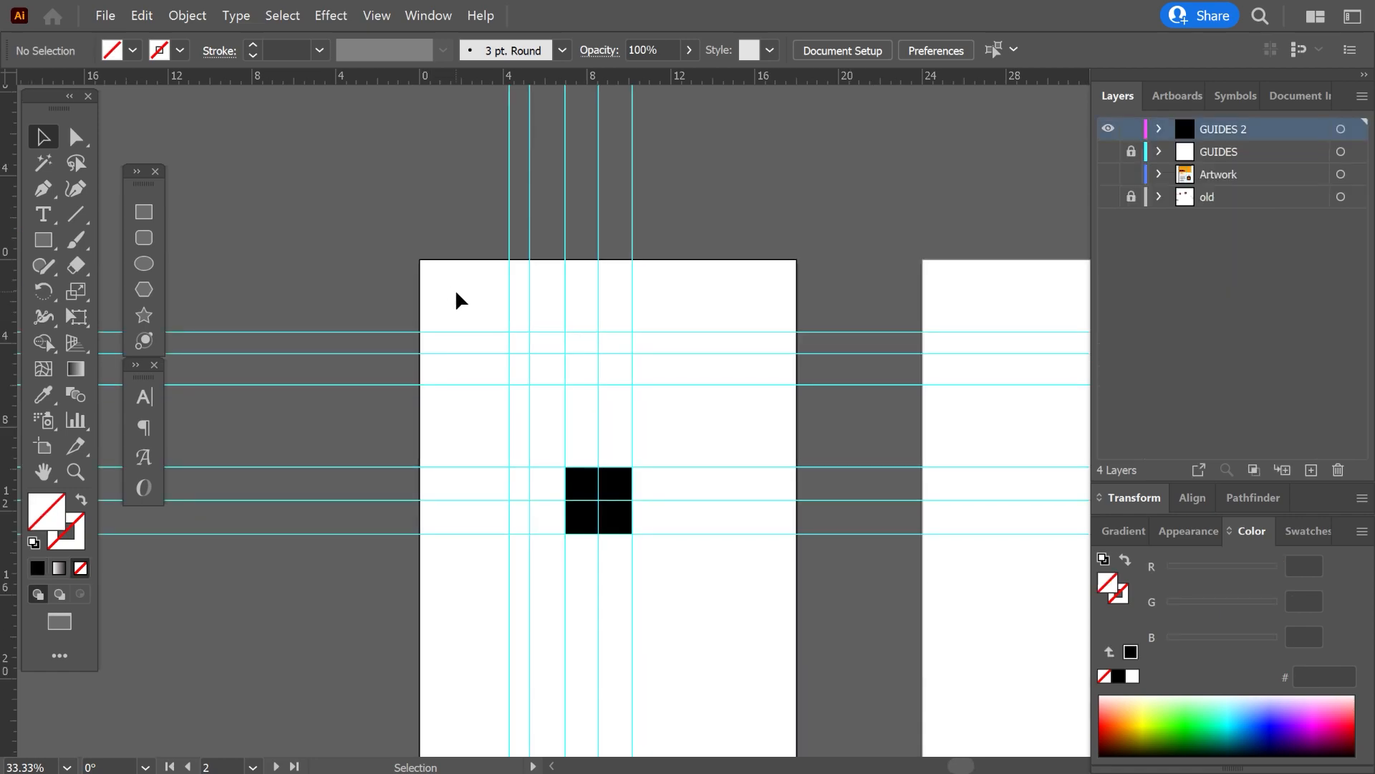
pyautogui.moveTo(458, 300); pyautogui.dragTo(547, 419)
pyautogui.press('Delete')
pyautogui.press('Delete')
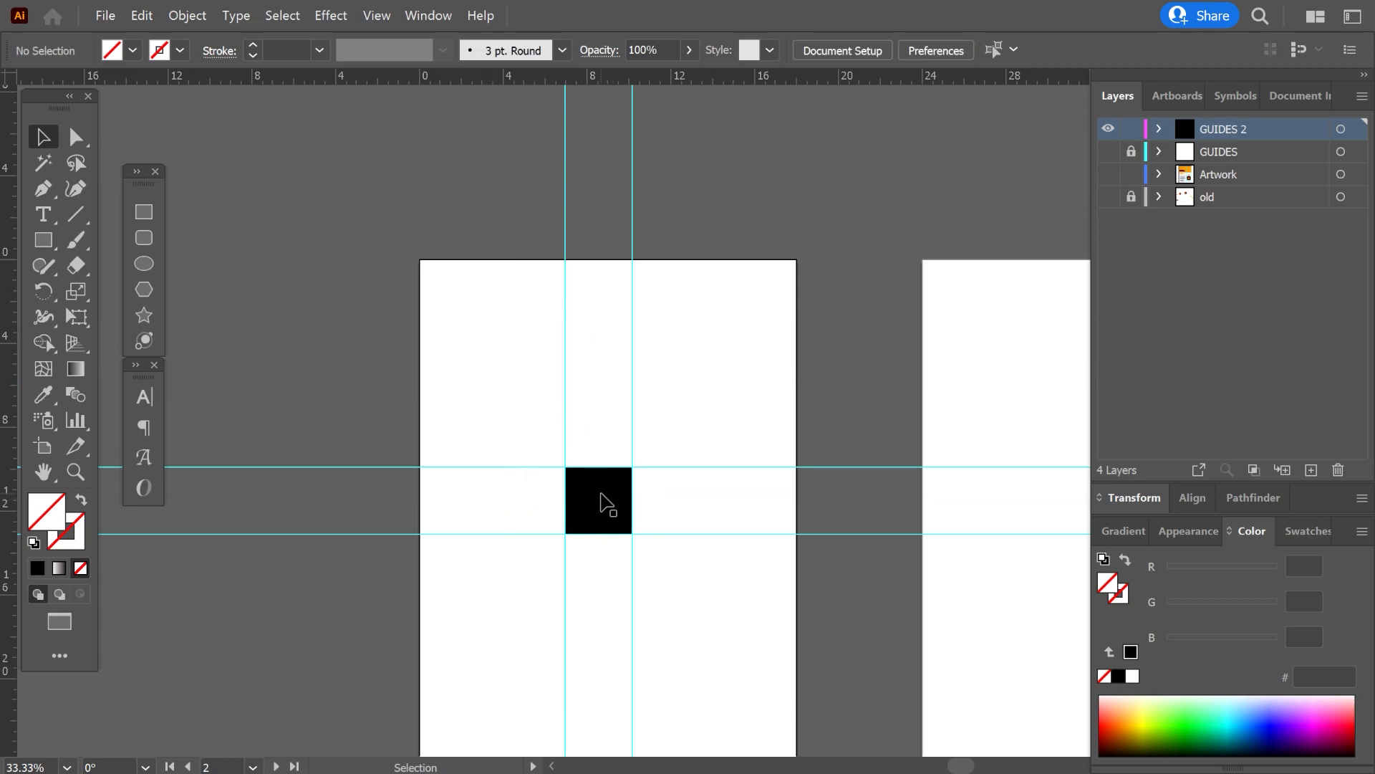
# Delete the black square, redraw one about 3.2 inches wide snapped to the four guide intersections, and deselect it.
pyautogui.click(608, 504)
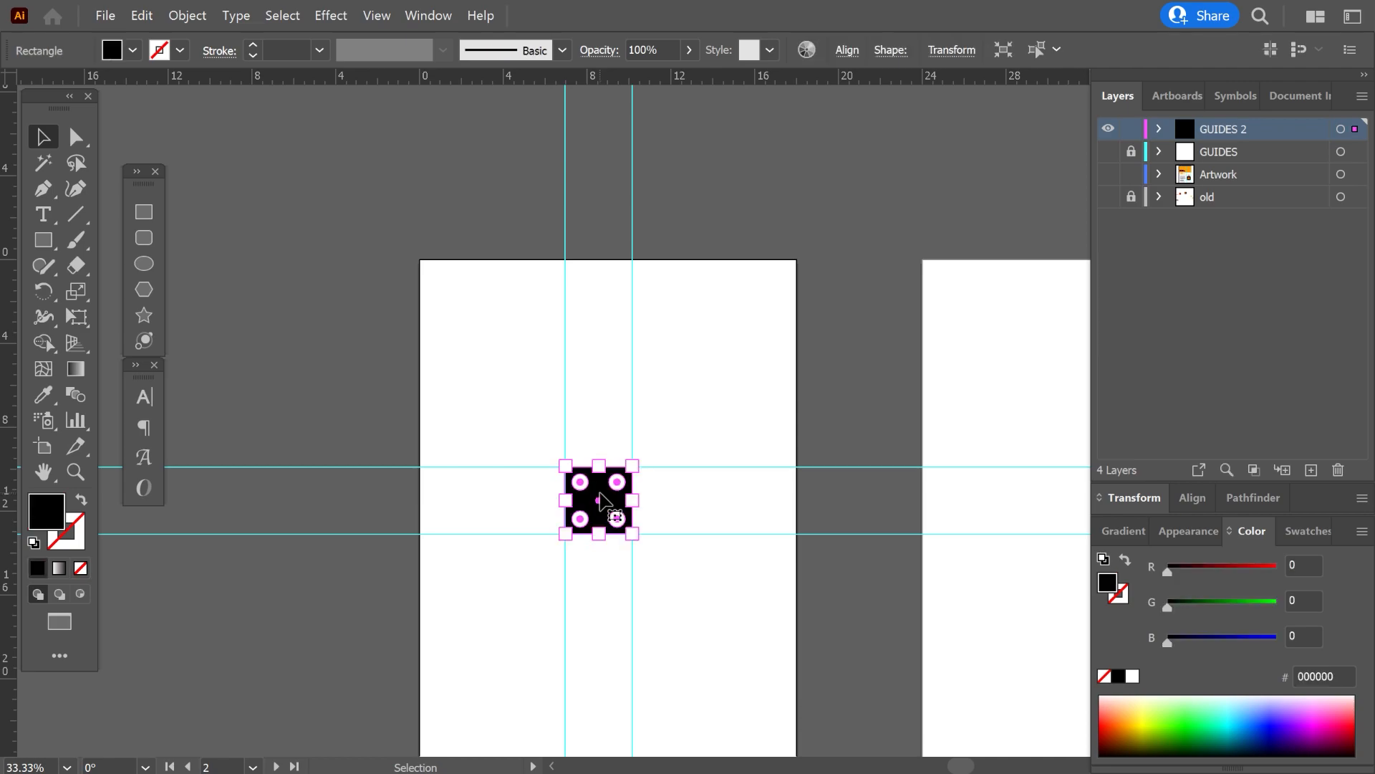
pyautogui.press('Delete')
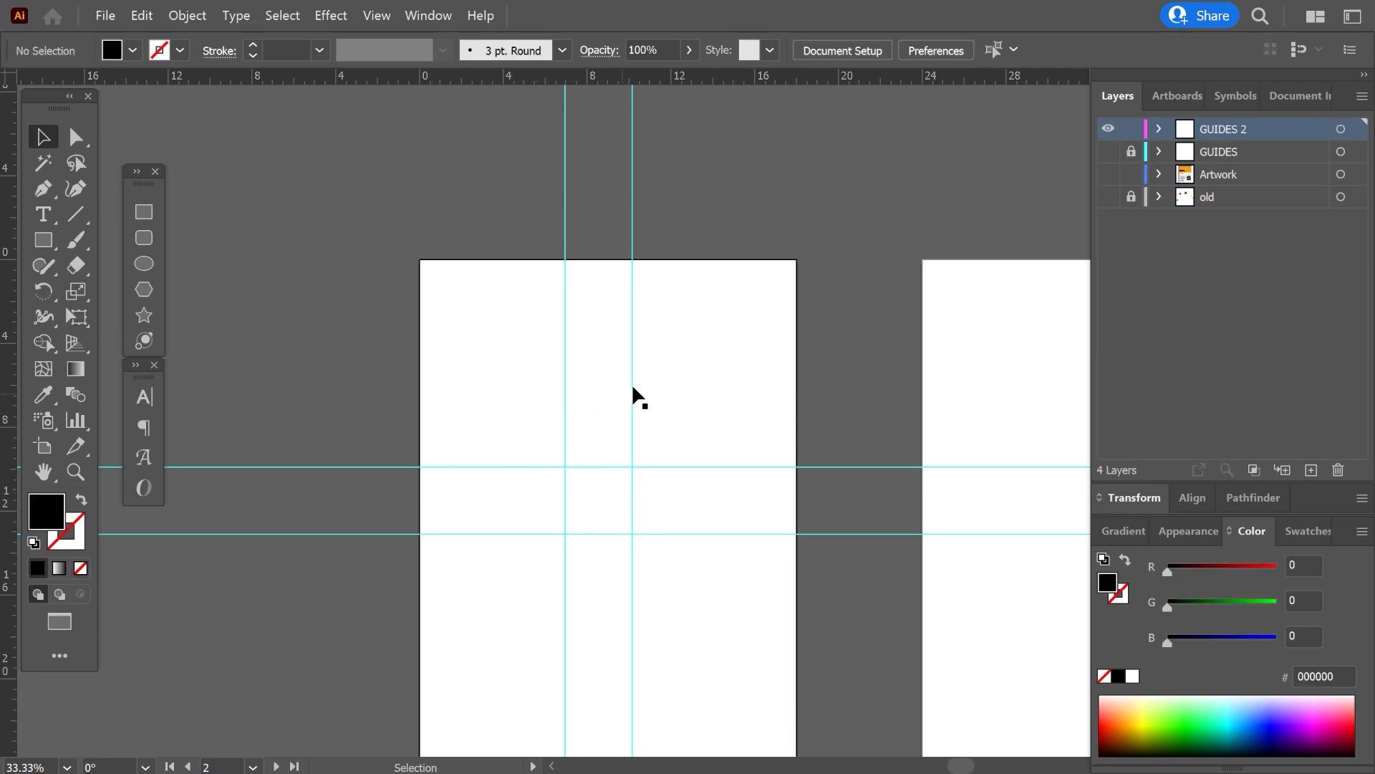
pyautogui.hotkey('ctrl', '=')
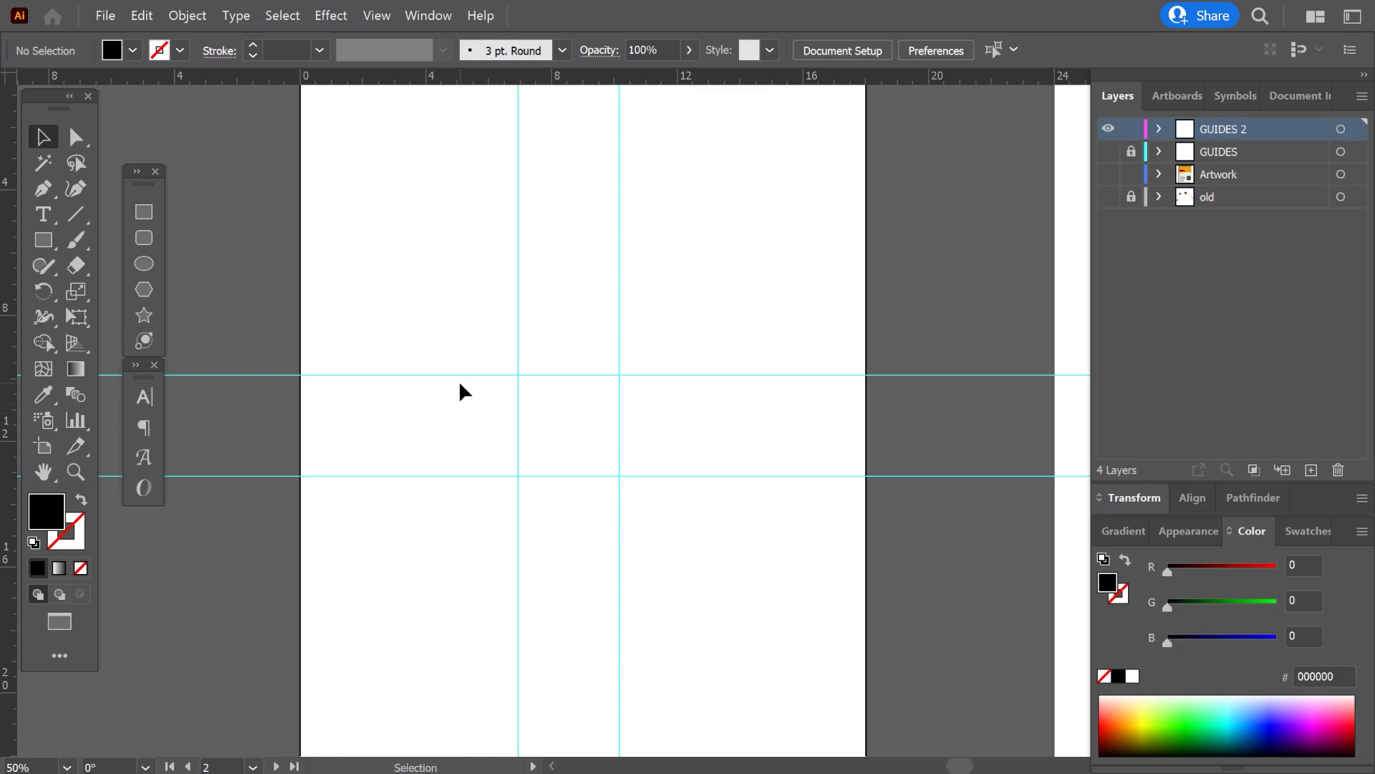
pyautogui.press('m')
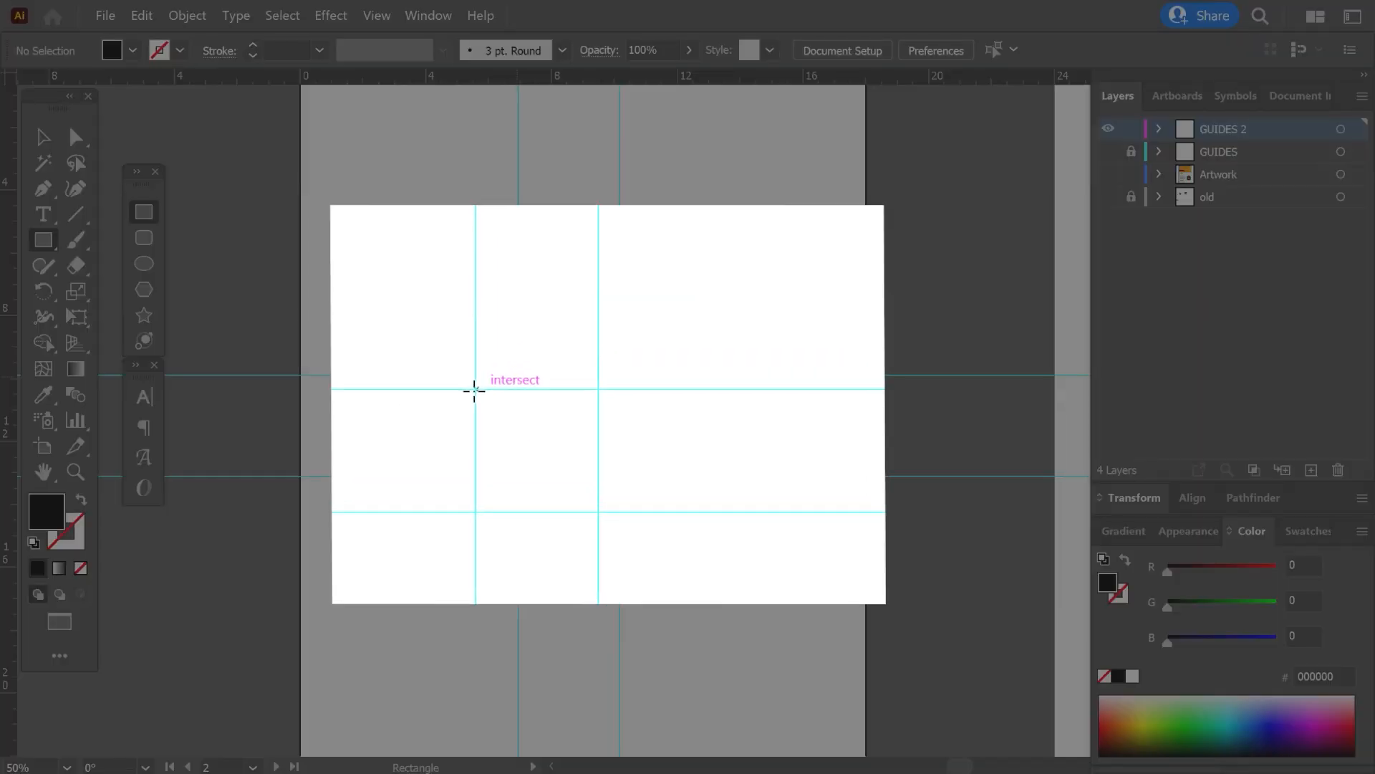
pyautogui.moveTo(518, 374); pyautogui.dragTo(552, 427)
pyautogui.moveTo(472, 492); pyautogui.dragTo(570, 559)
pyautogui.press('v')
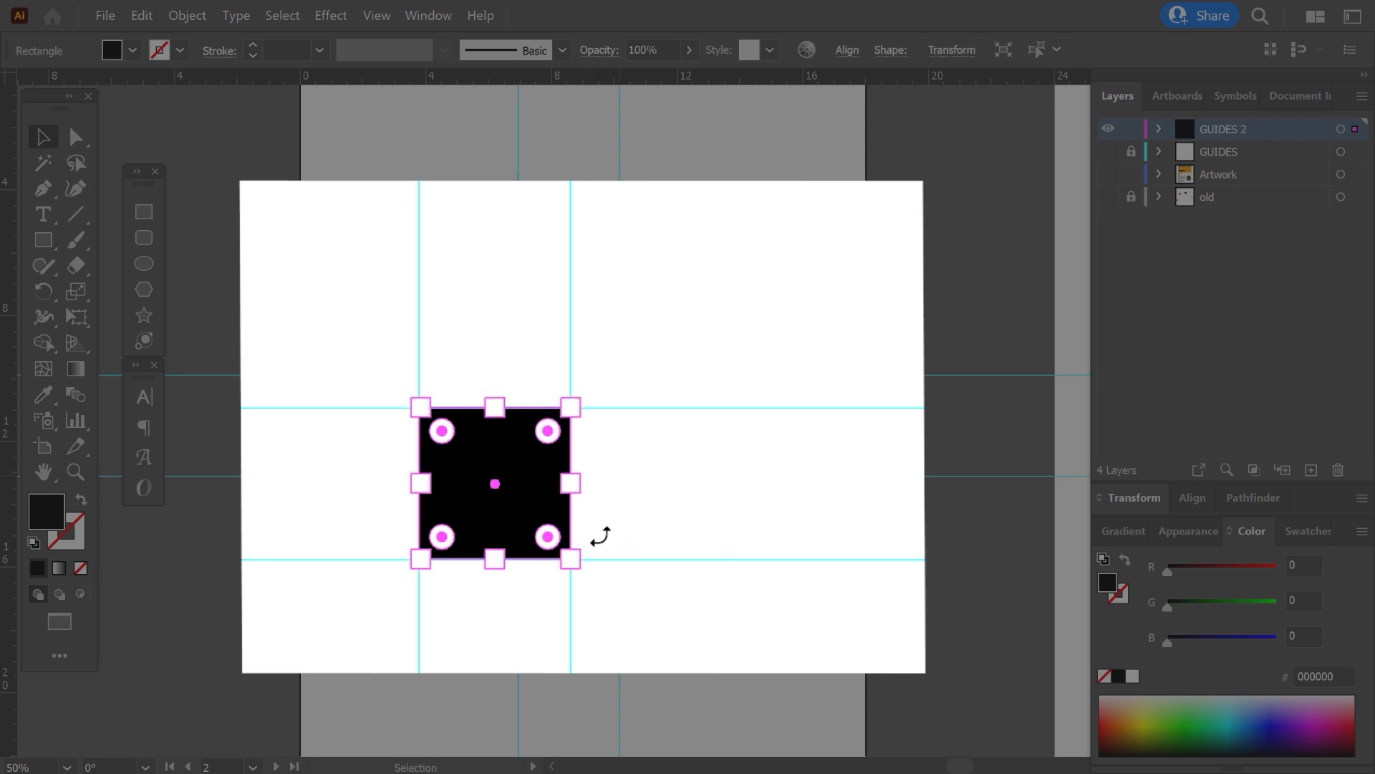
pyautogui.click(617, 481)
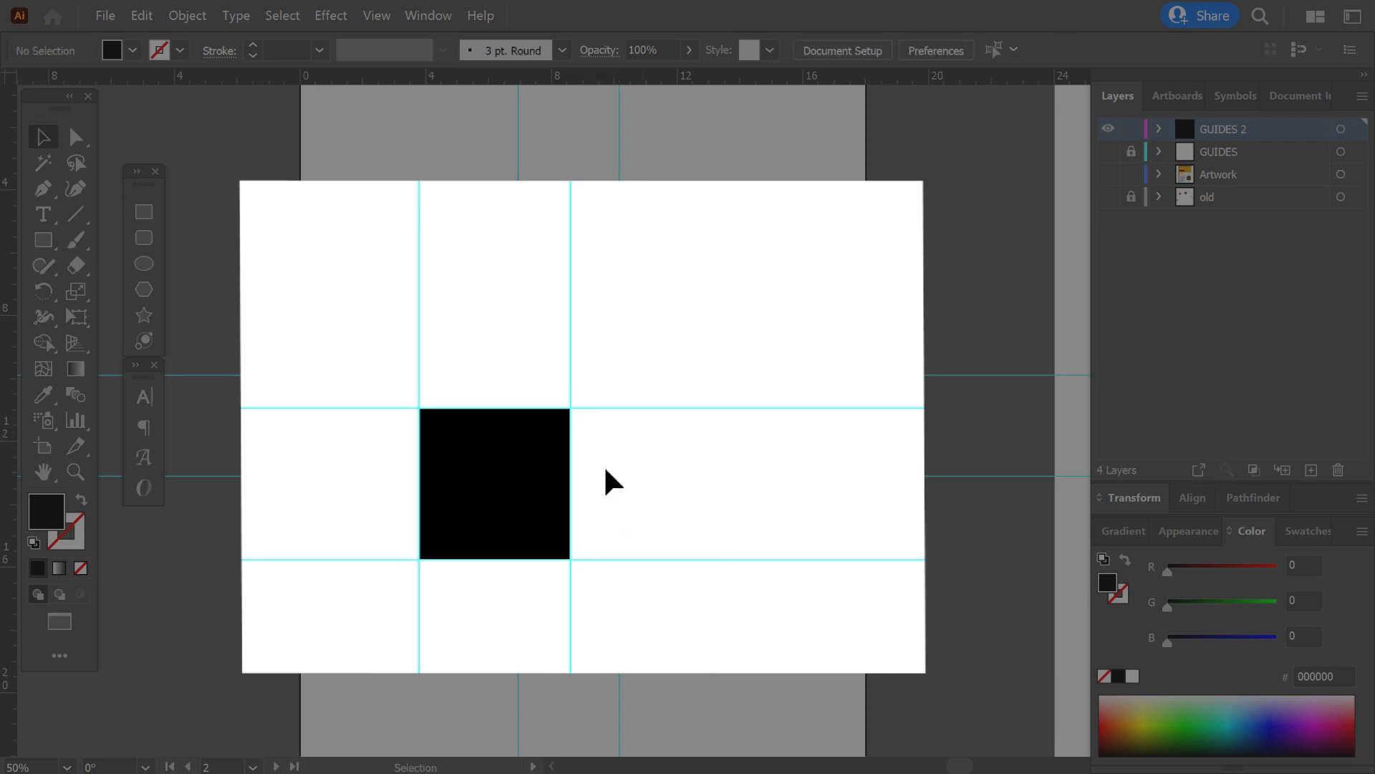
# Draw a rectangle between the vertical guides above the black square, and another one beside it starting from the upper horizontal guide.
pyautogui.scroll(2, 467, 425)
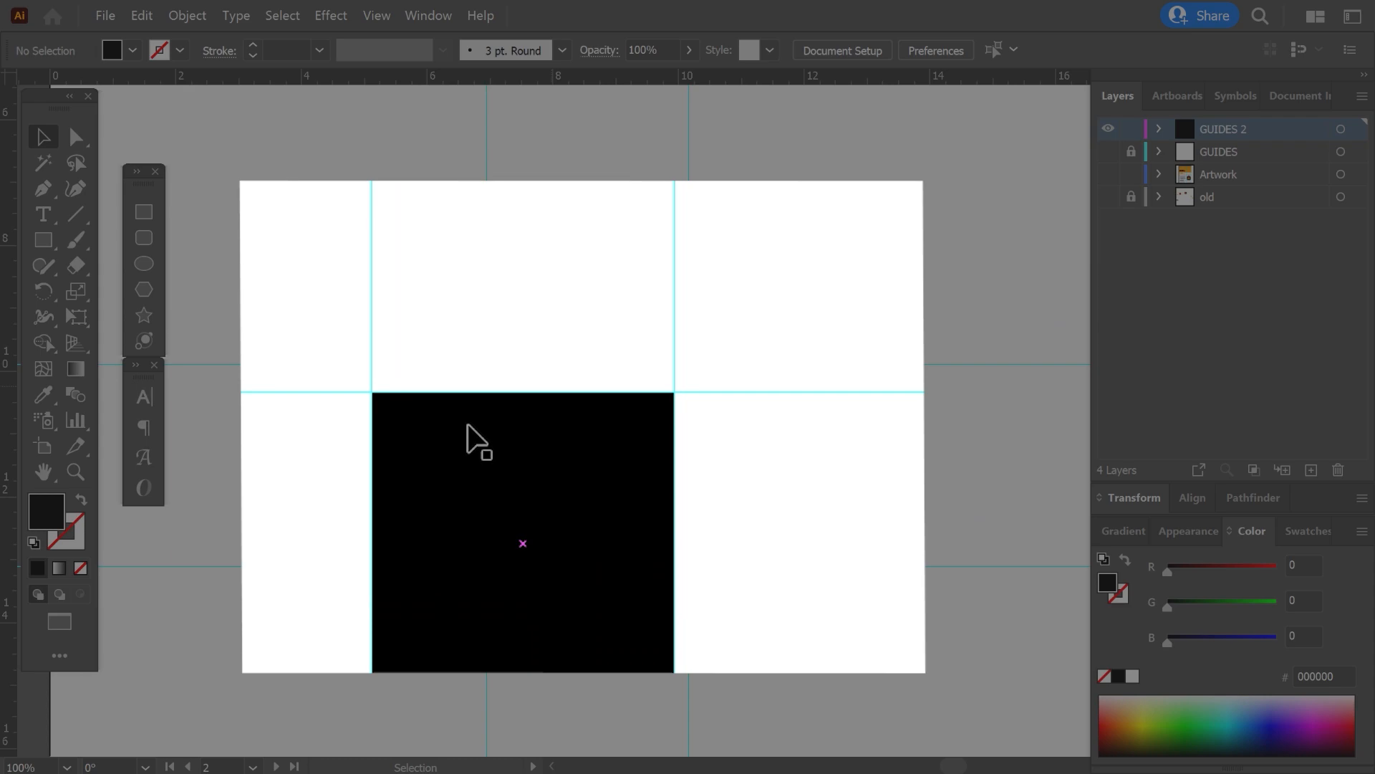
pyautogui.scroll(-1, 467, 426)
pyautogui.press('m')
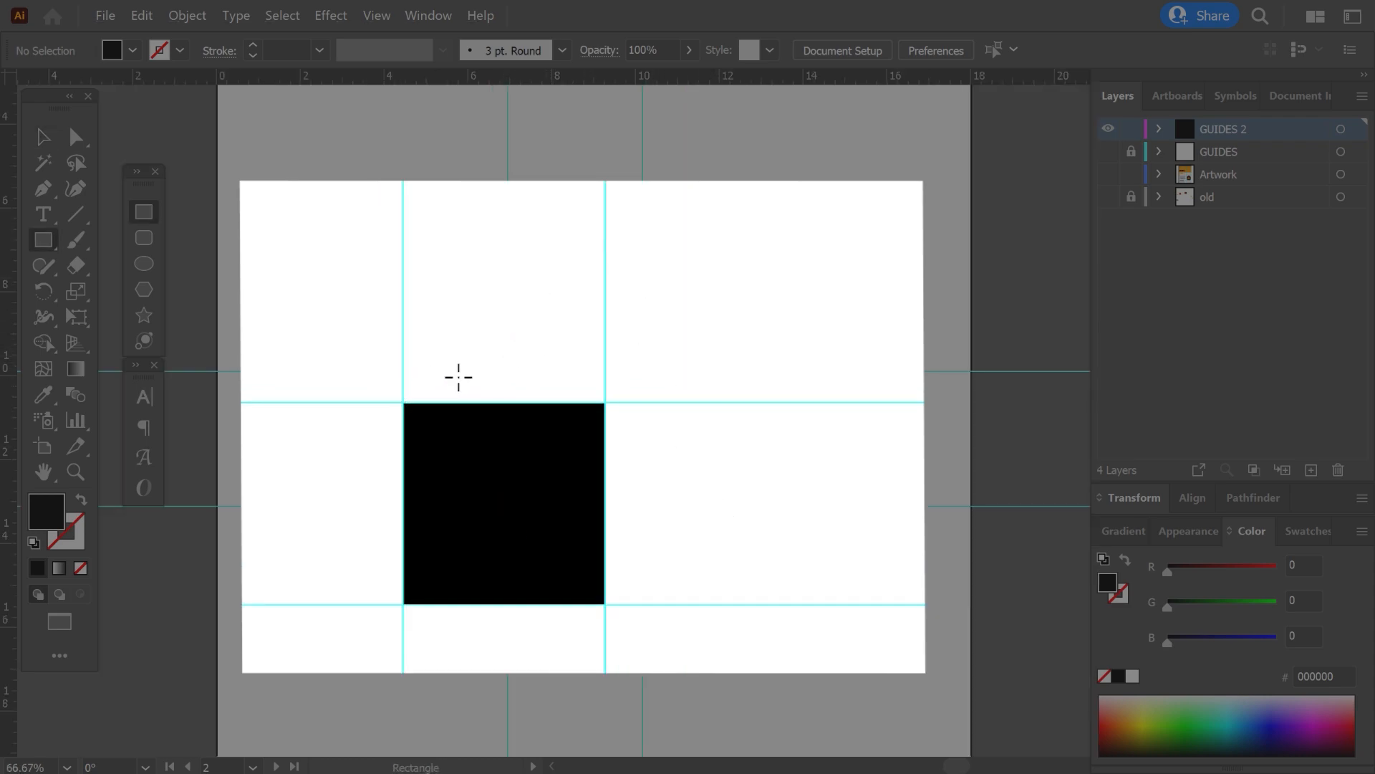
pyautogui.moveTo(401, 247)
pyautogui.mouseDown()
pyautogui.moveTo(494, 300)
pyautogui.moveTo(605, 326)
pyautogui.moveTo(605, 354)
pyautogui.mouseUp()
pyautogui.moveTo(748, 402); pyautogui.dragTo(664, 245)
pyautogui.press('v')
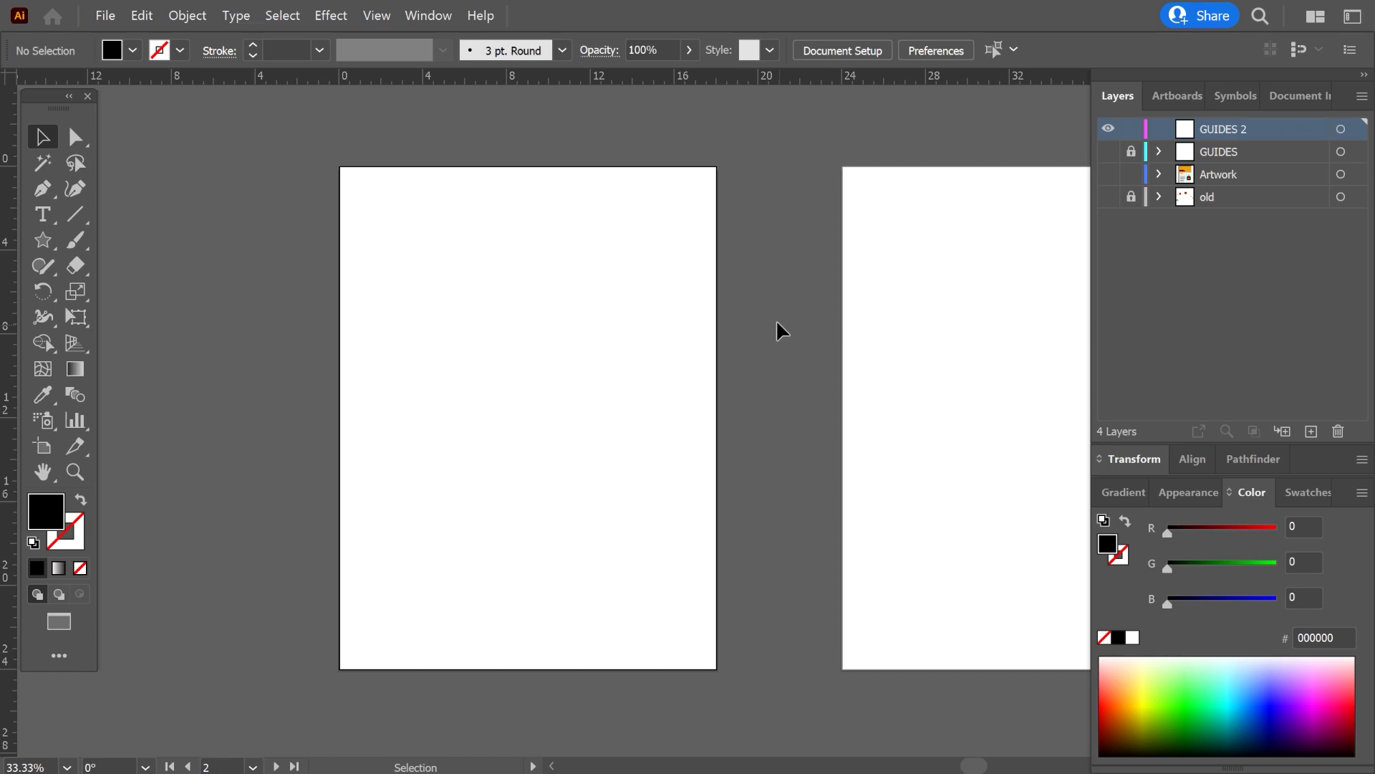
# Draw a black five-pointed star about 10.7 inches wide in the middle of the blank artboard.
pyautogui.click(53, 248)
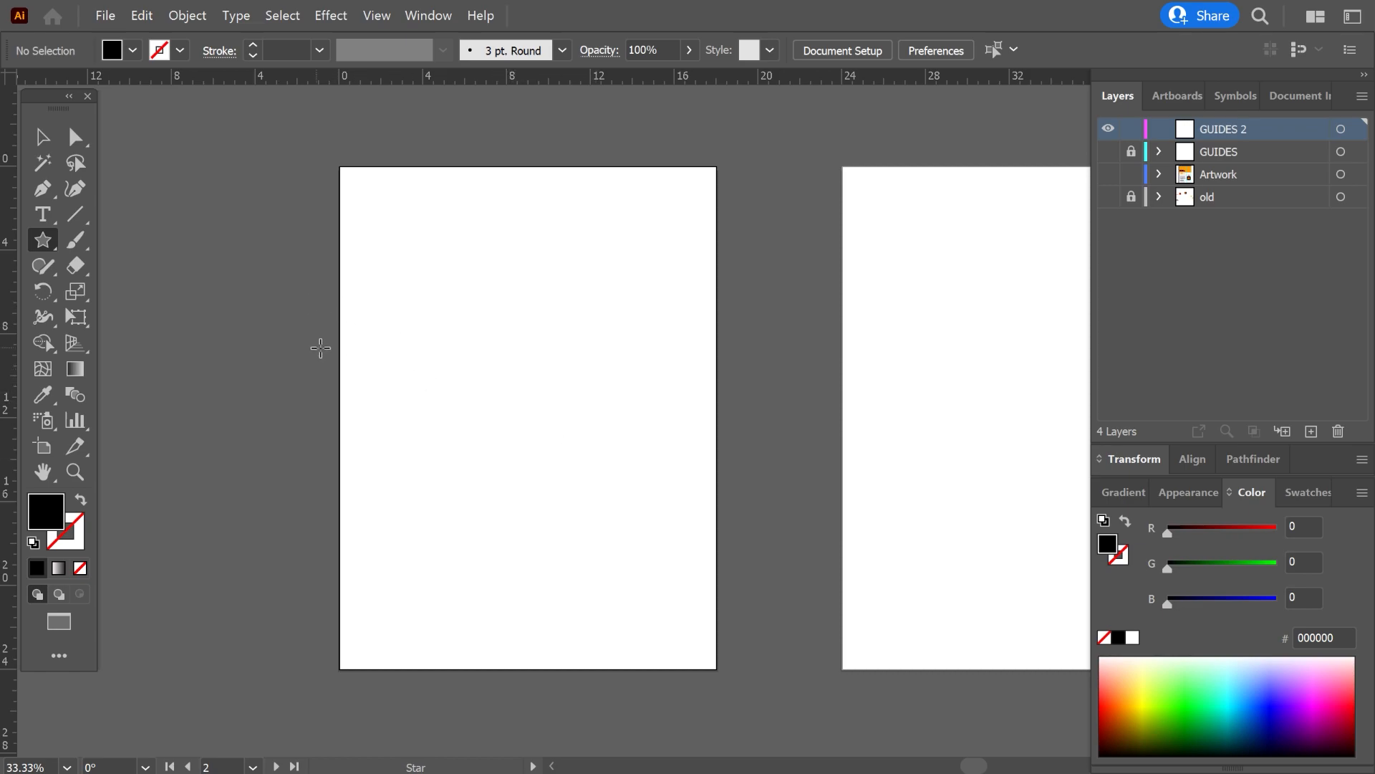
pyautogui.moveTo(527, 417); pyautogui.dragTo(615, 451)
pyautogui.press('v')
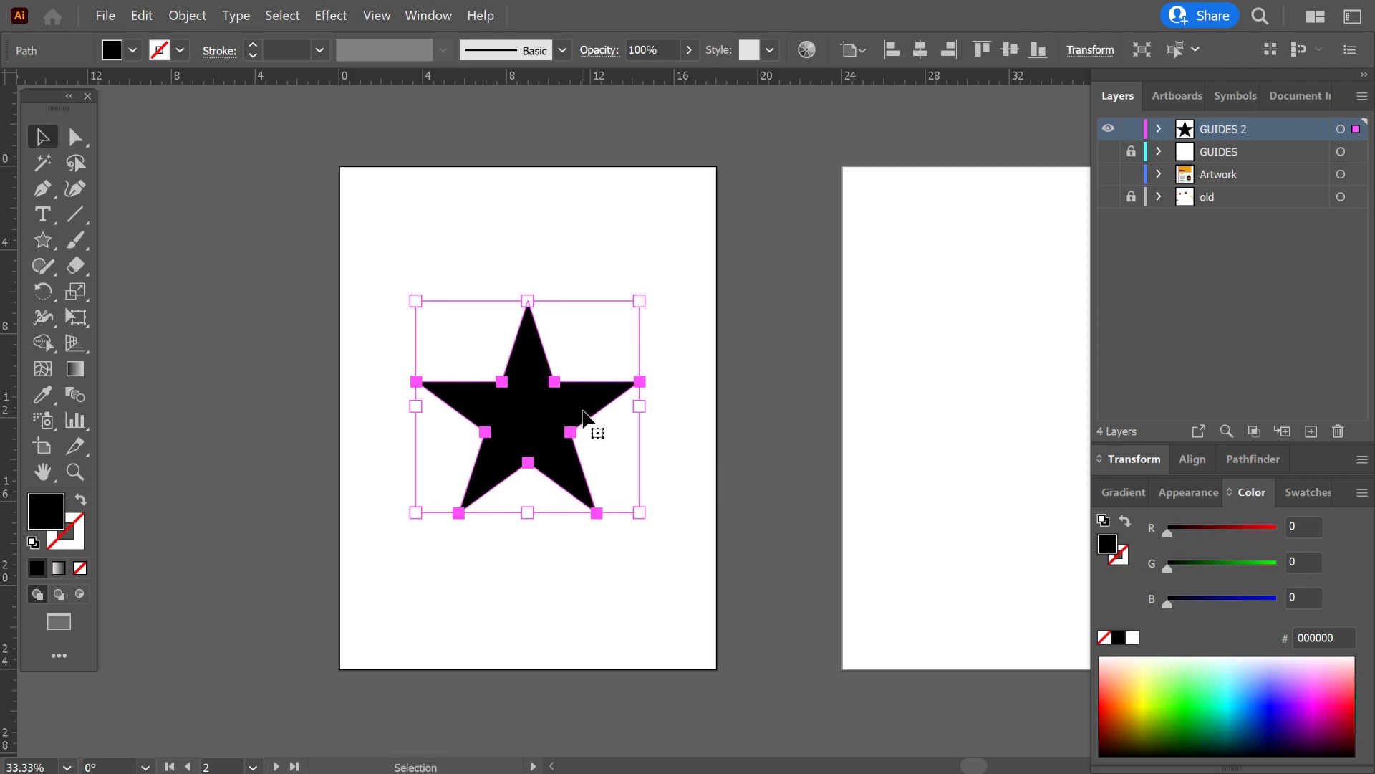
# Convert the black star into guides with Make Guides and deselect it.
pyautogui.click(376, 15)
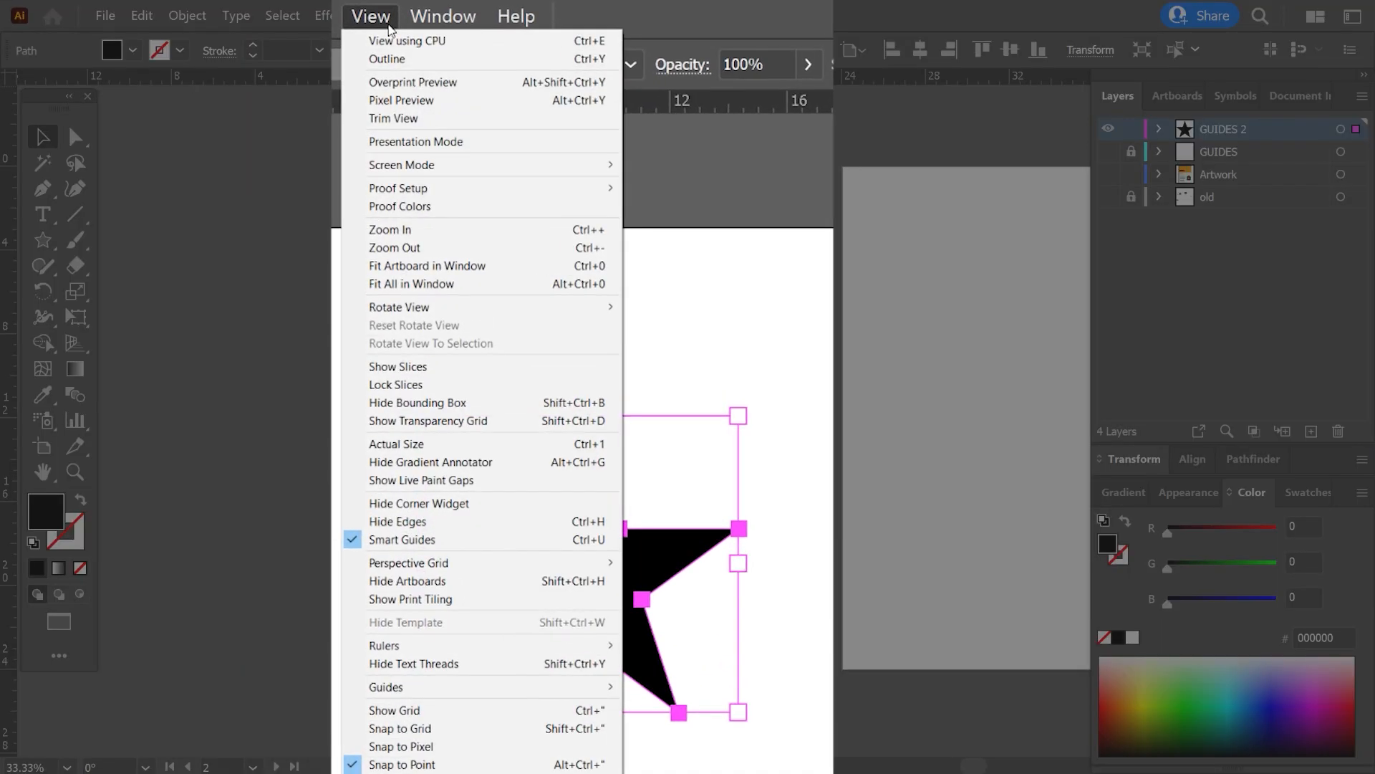
pyautogui.moveTo(520, 689)
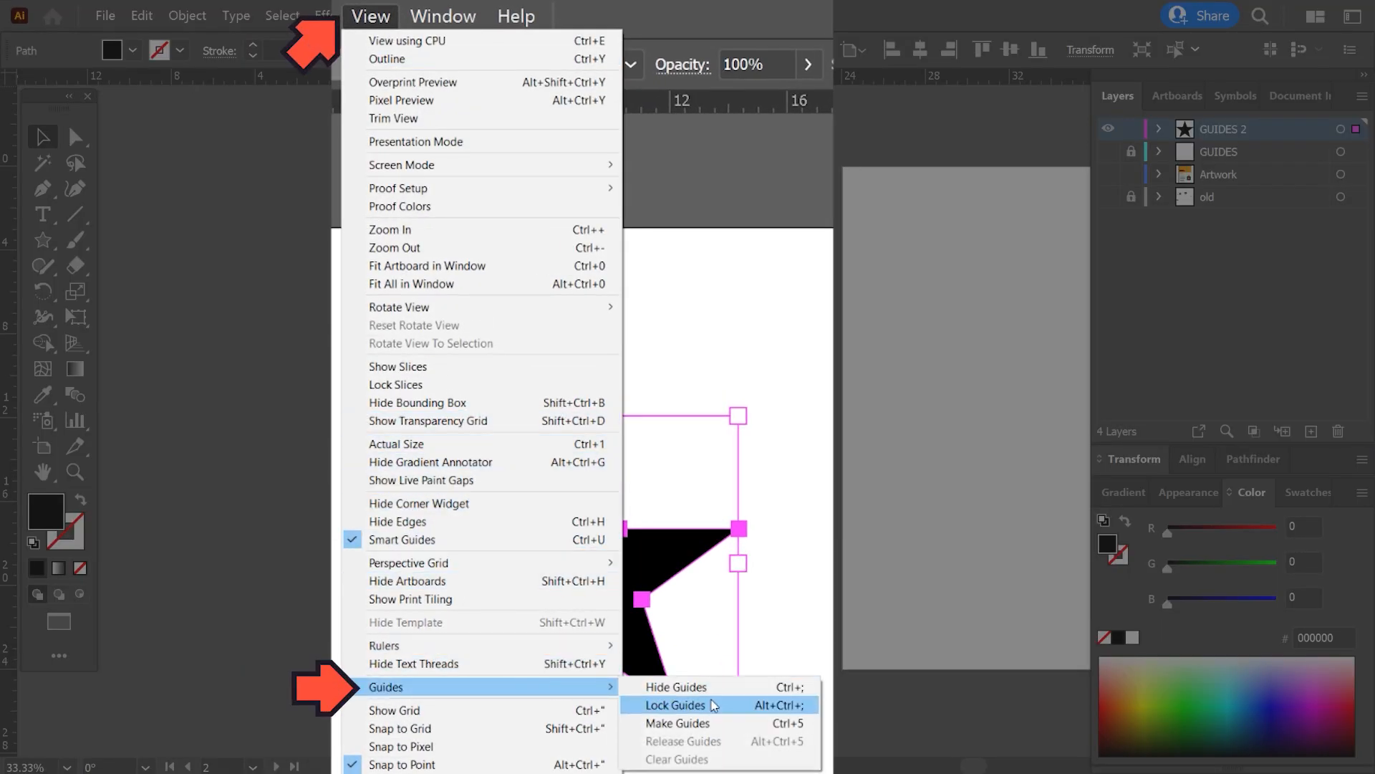
pyautogui.click(705, 729)
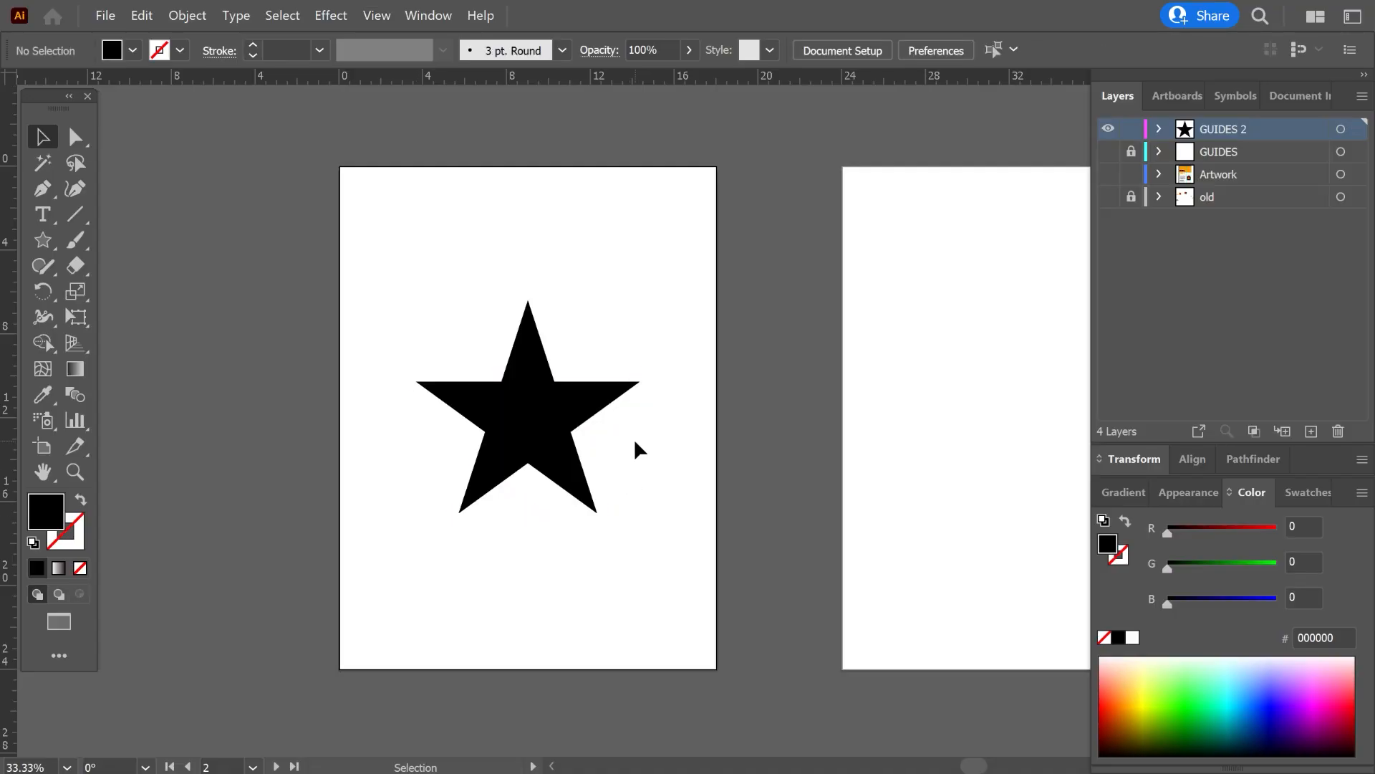
pyautogui.click(566, 418)
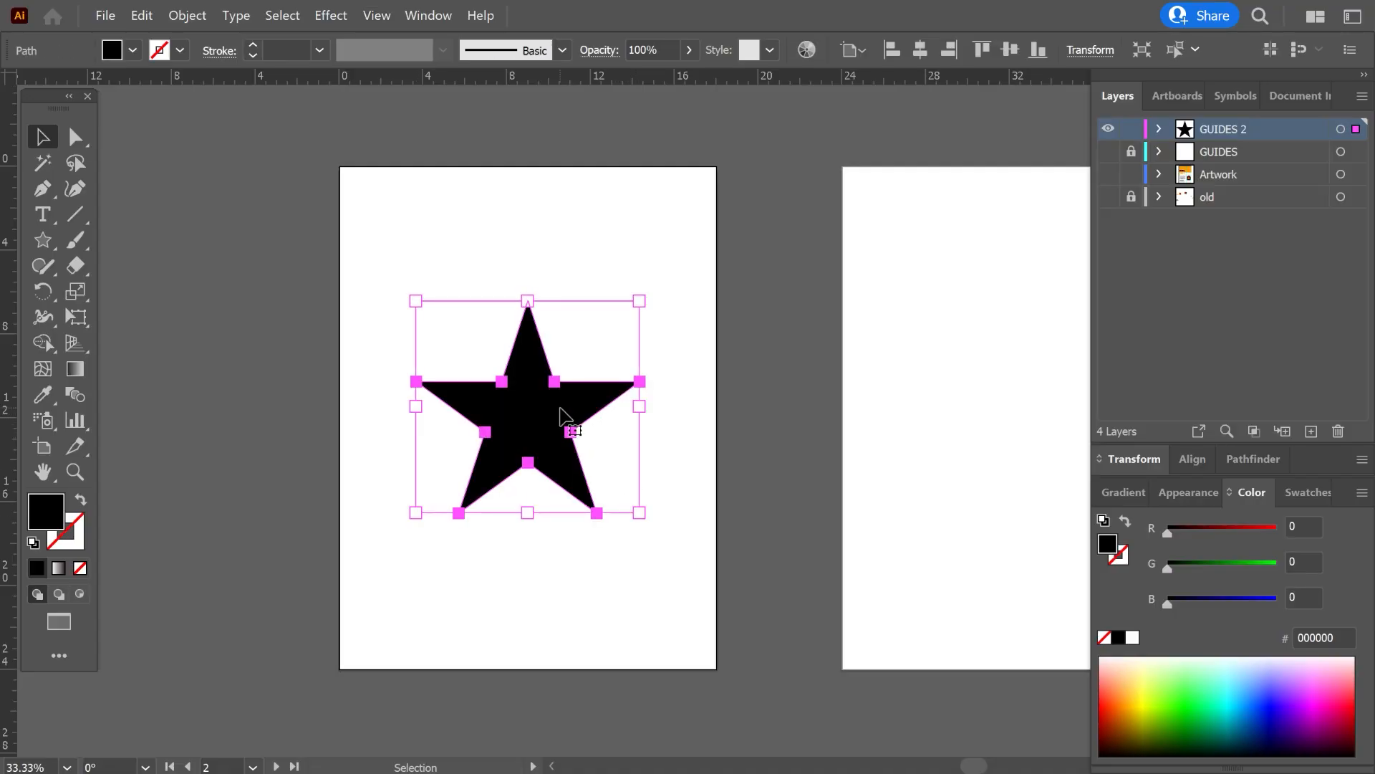
pyautogui.rightClick(613, 461)
pyautogui.hotkey('ctrl', '5')
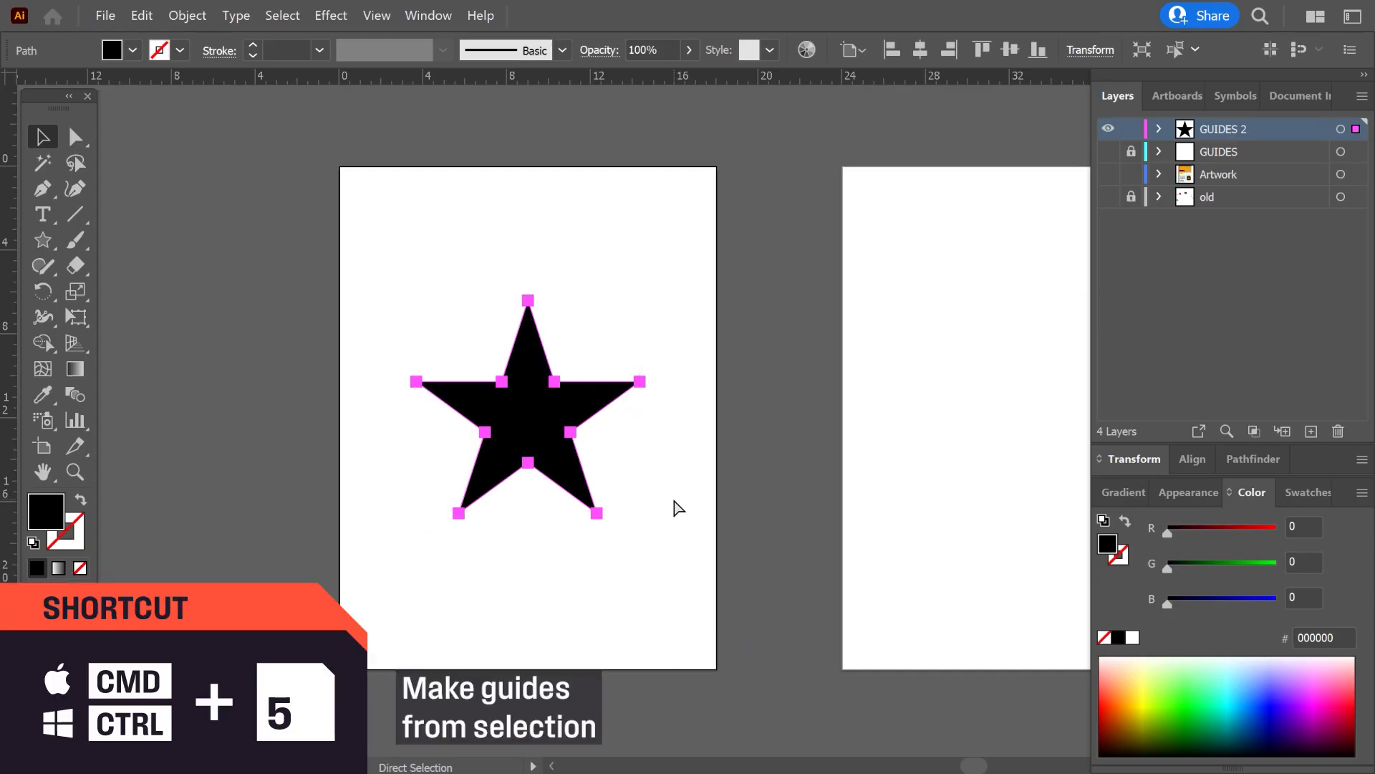
pyautogui.hotkey('ctrl', '5')
pyautogui.press('v')
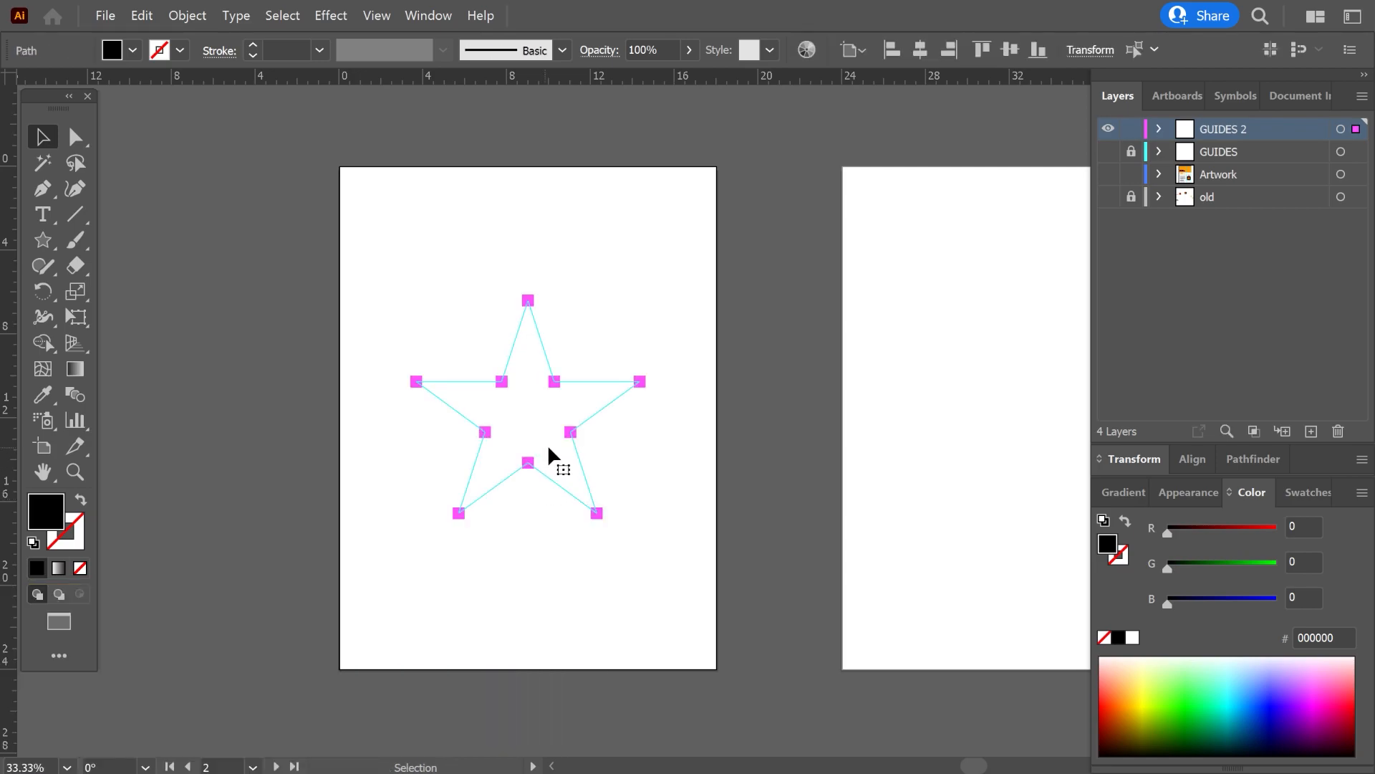
pyautogui.click(625, 462)
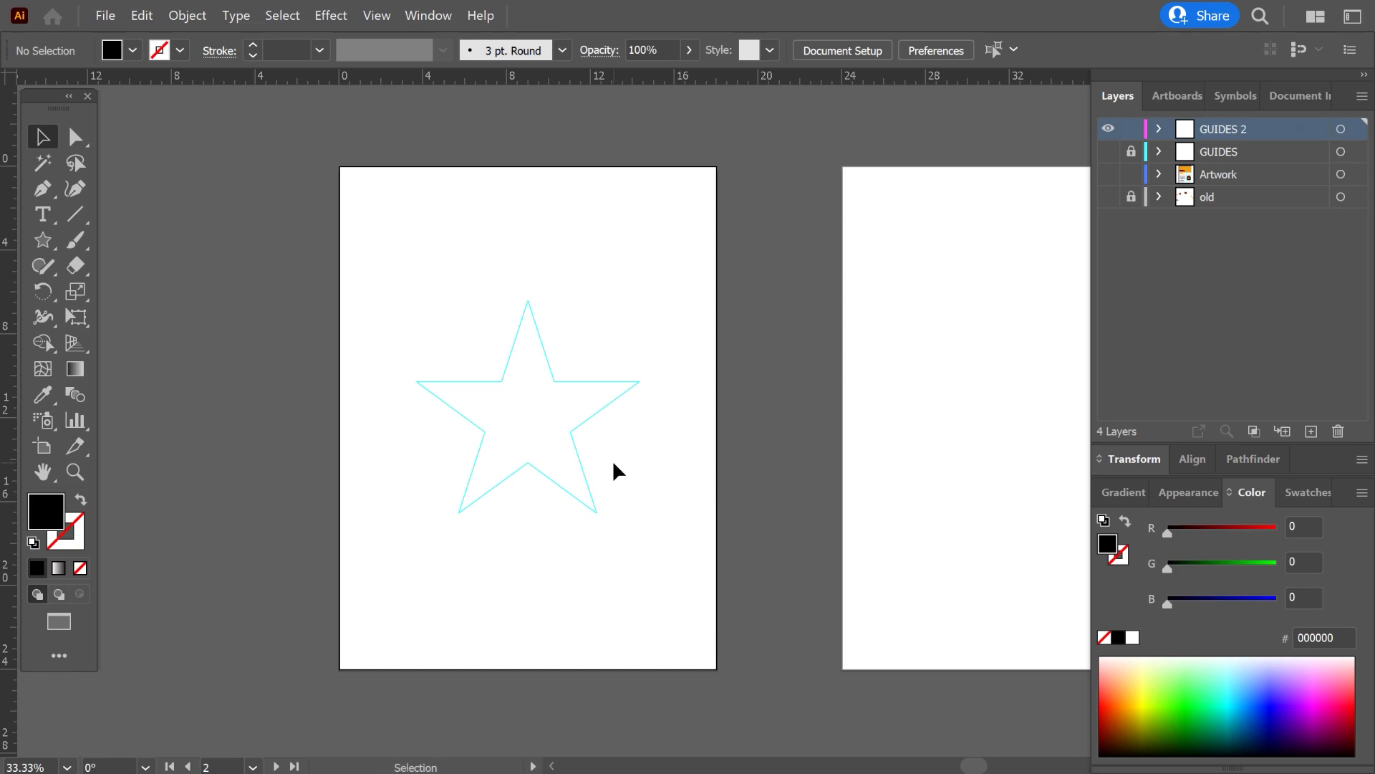
# Select the star-shaped guide and release it back into a regular filled star.
pyautogui.click(1159, 129)
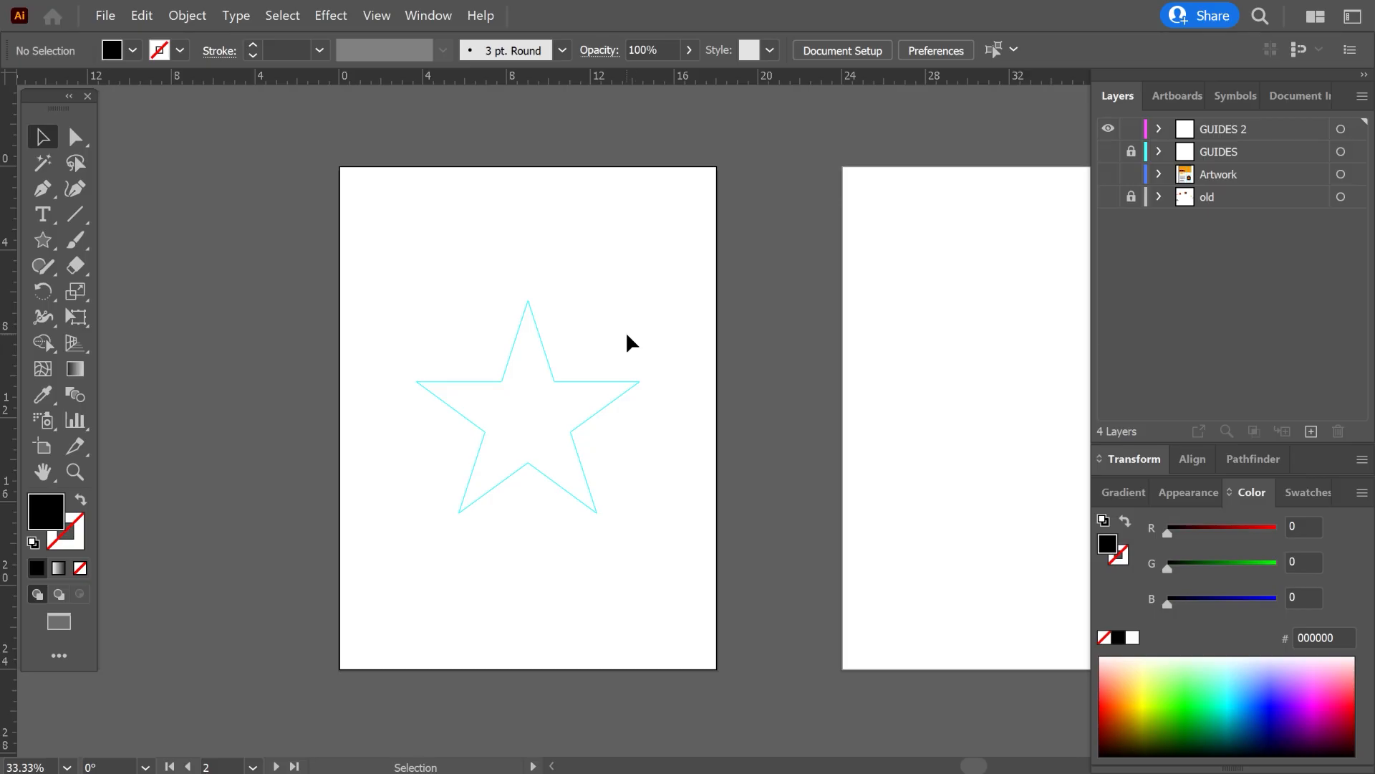
pyautogui.hotkey('ctrl', 'alt')
pyautogui.click(604, 407)
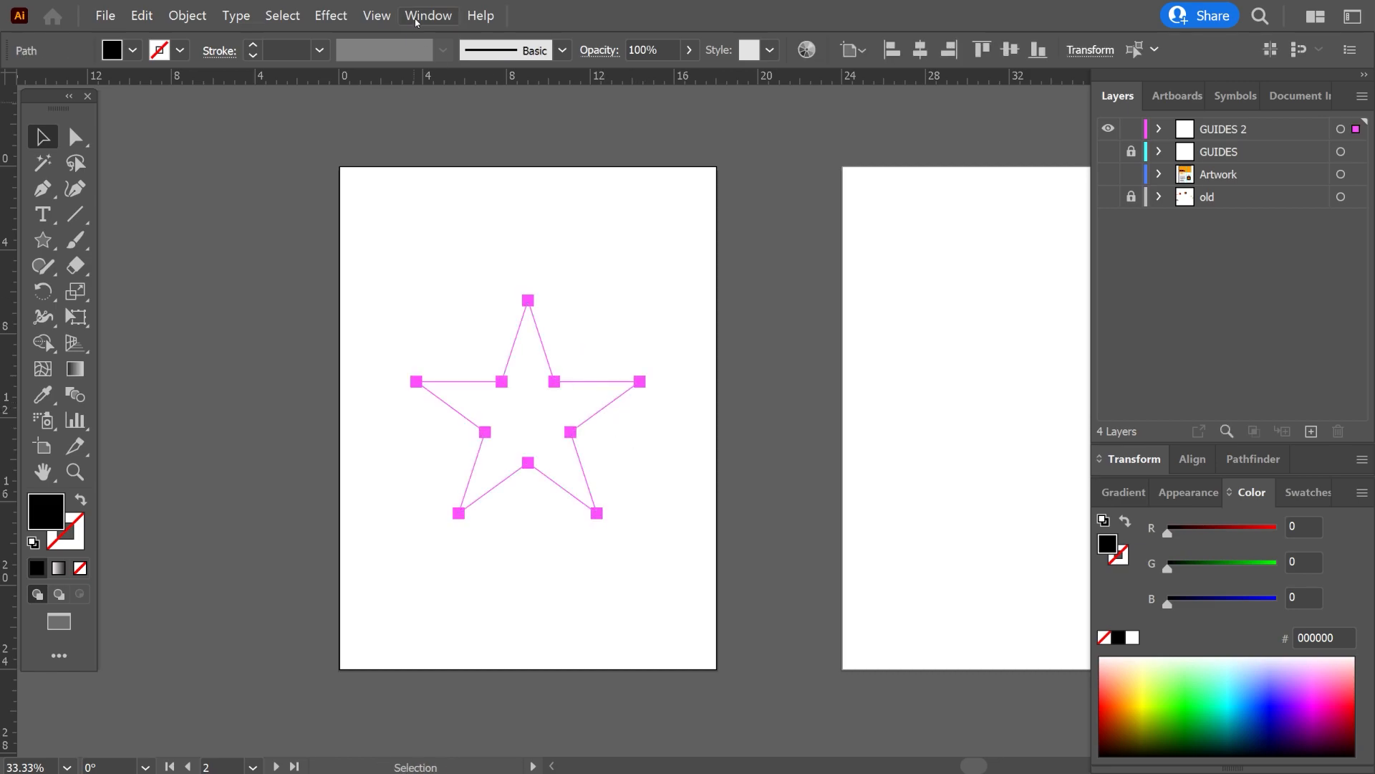
pyautogui.click(378, 16)
pyautogui.moveTo(439, 687)
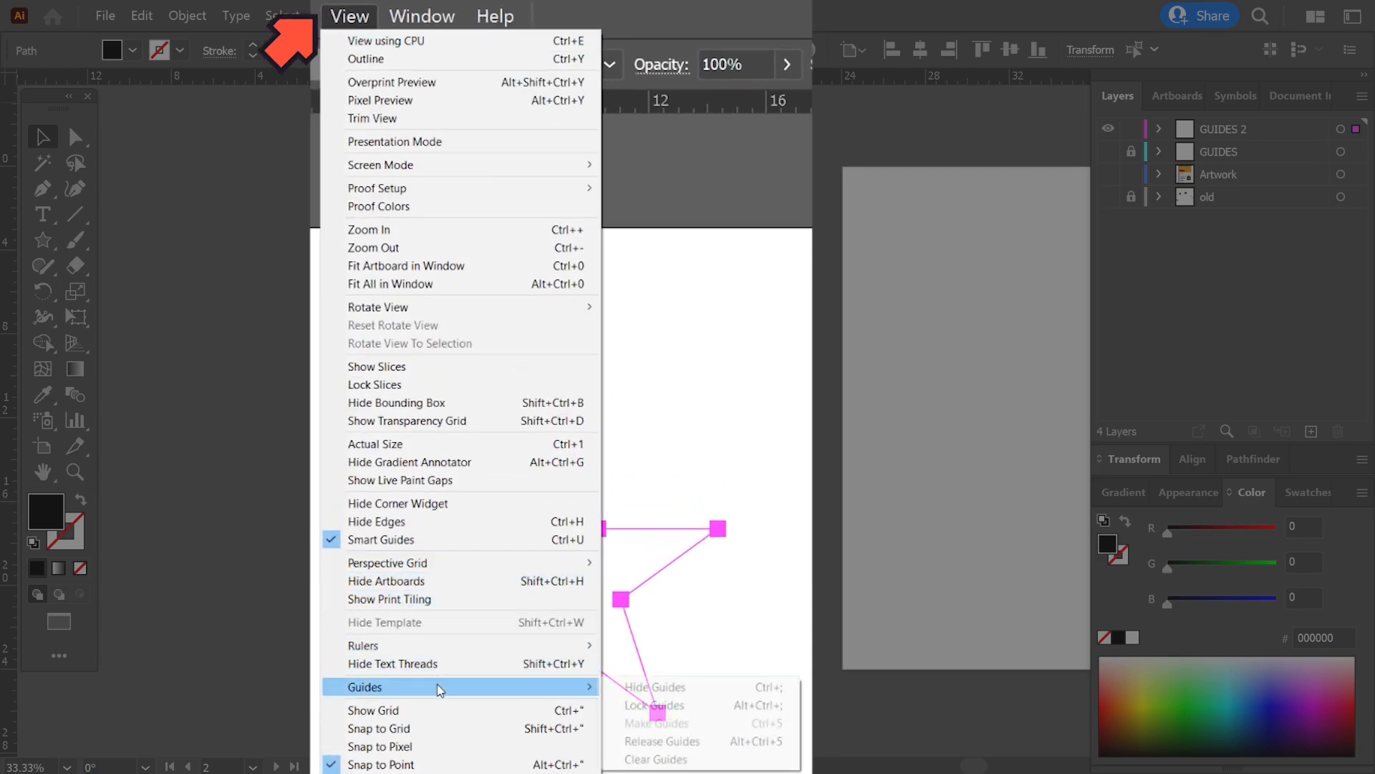
pyautogui.click(656, 742)
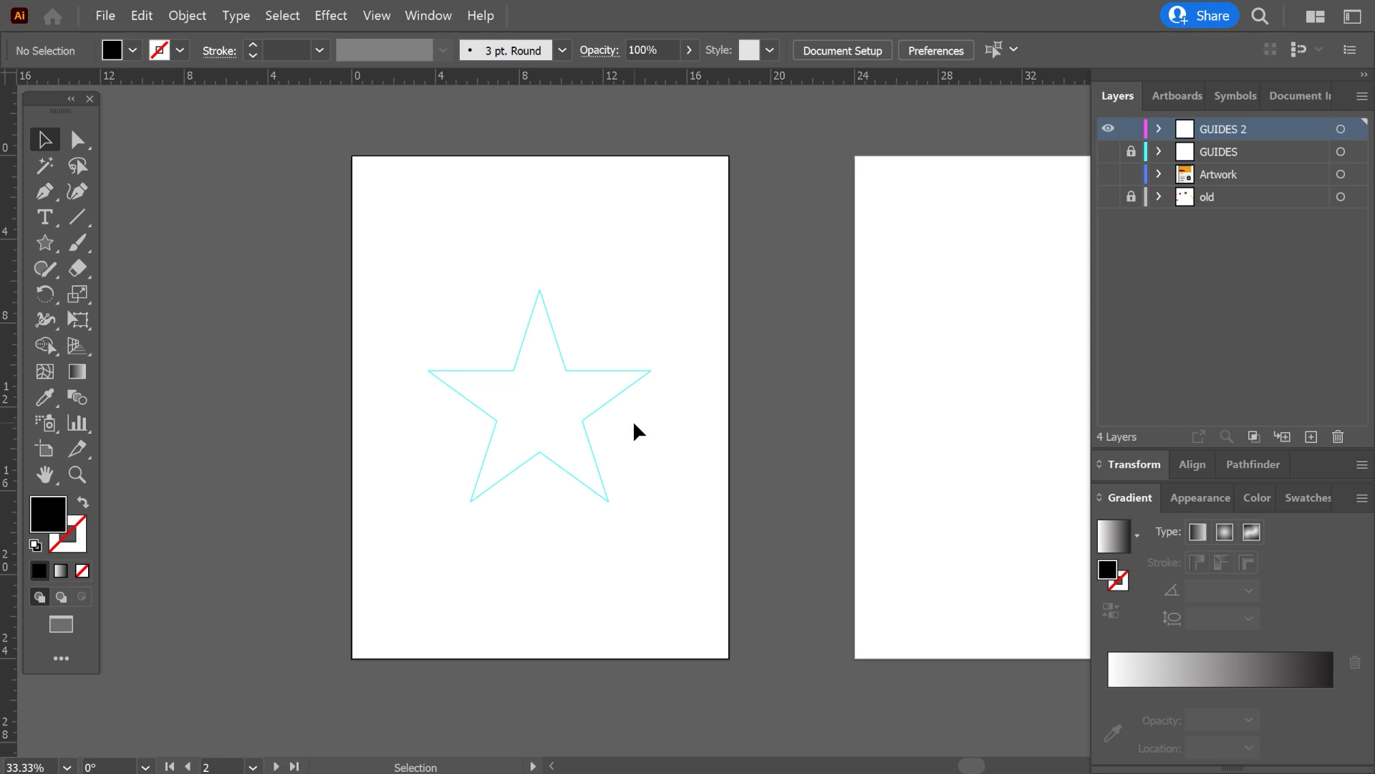
pyautogui.hotkey('ctrl', 'alt', '5')
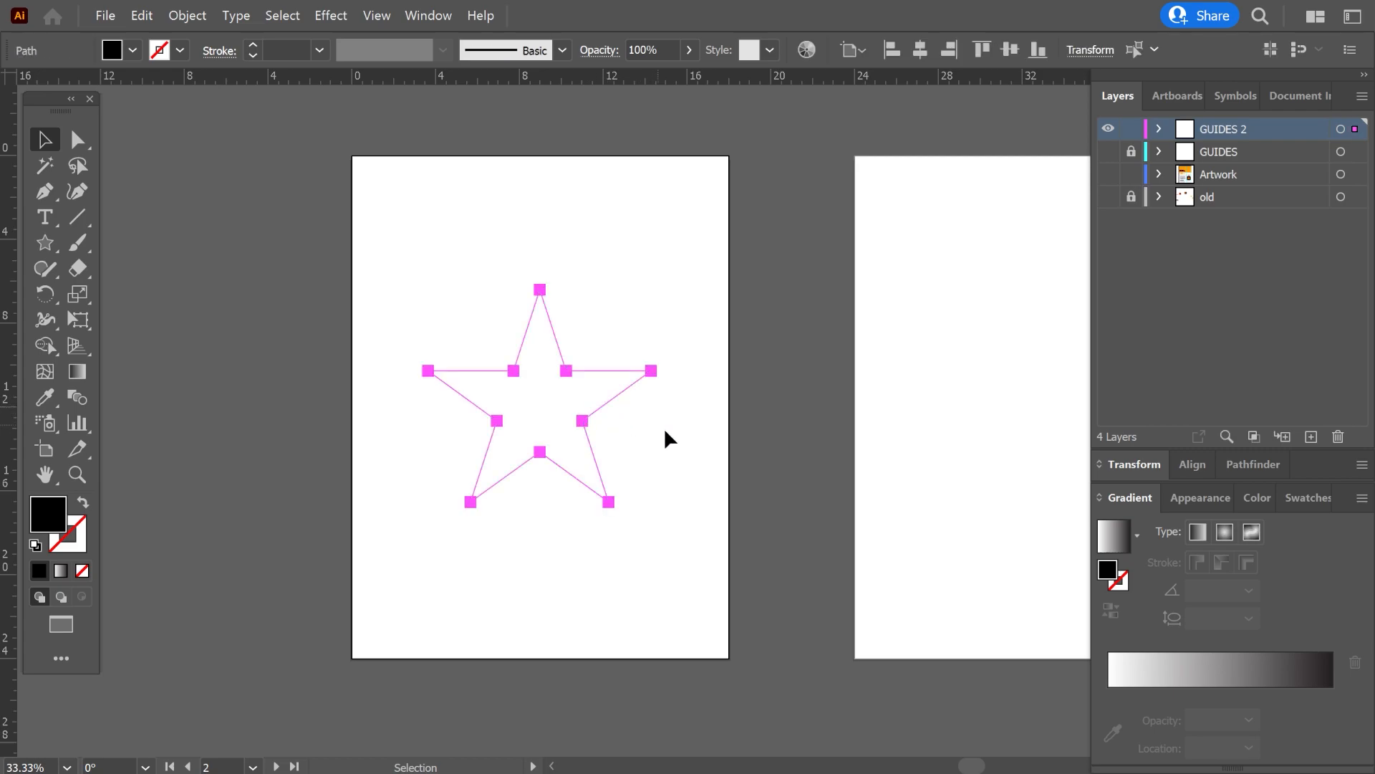
pyautogui.rightClick(677, 449)
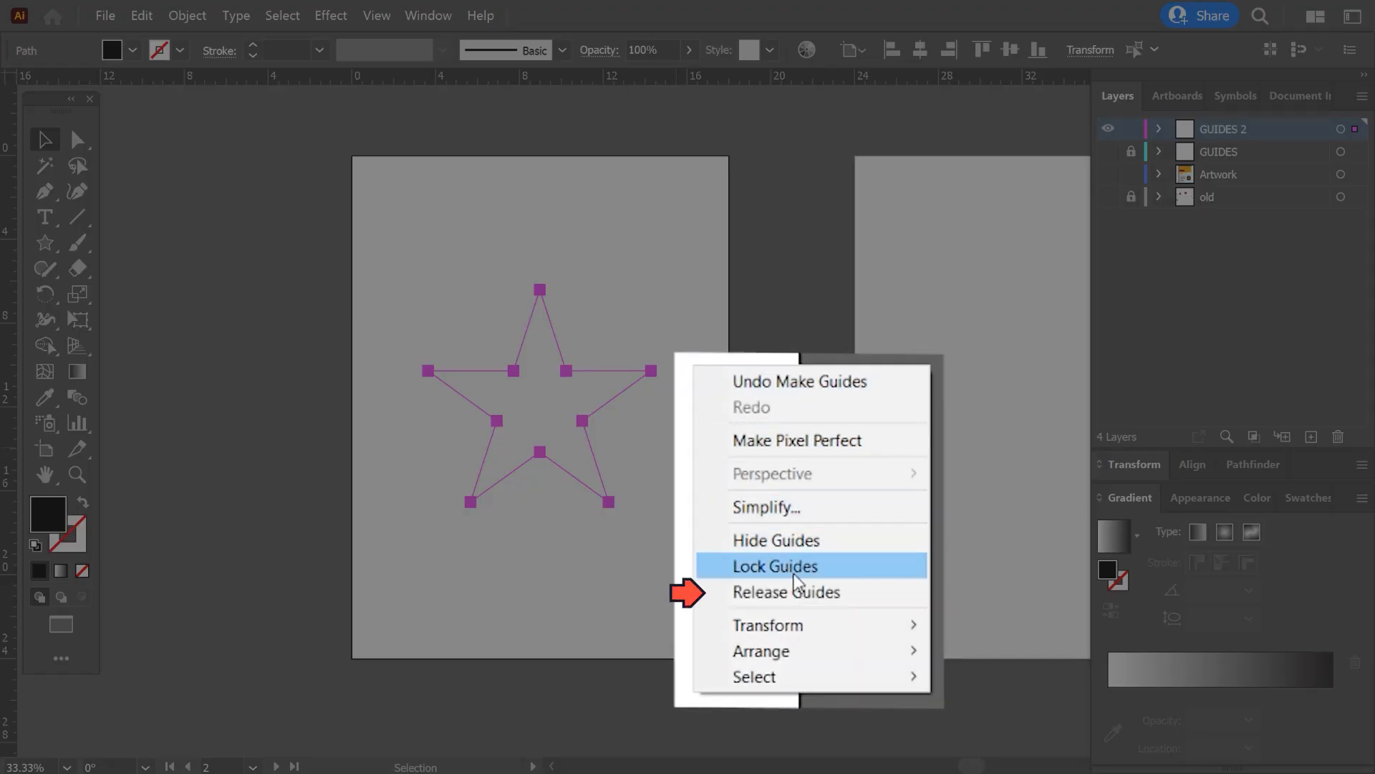
pyautogui.click(701, 530)
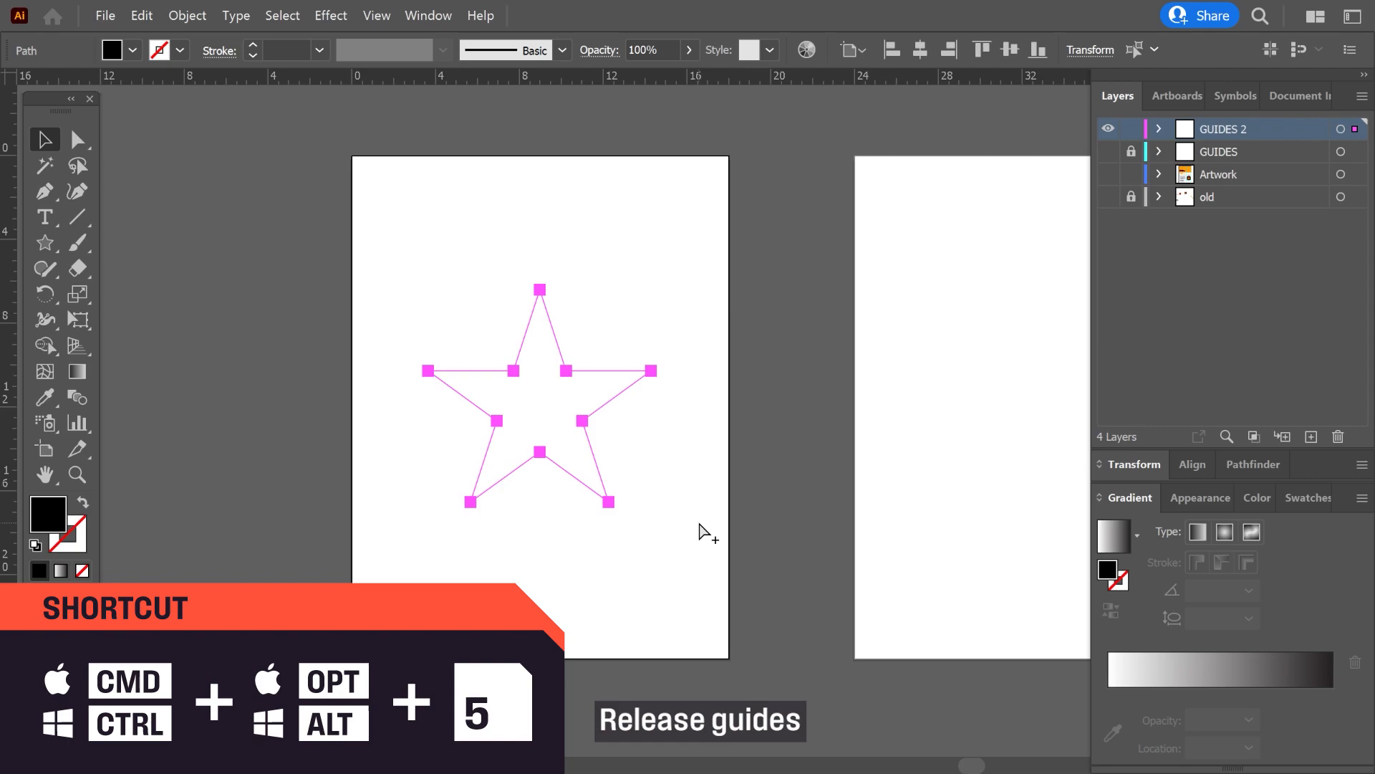
pyautogui.hotkey('ctrl', 'alt', '5')
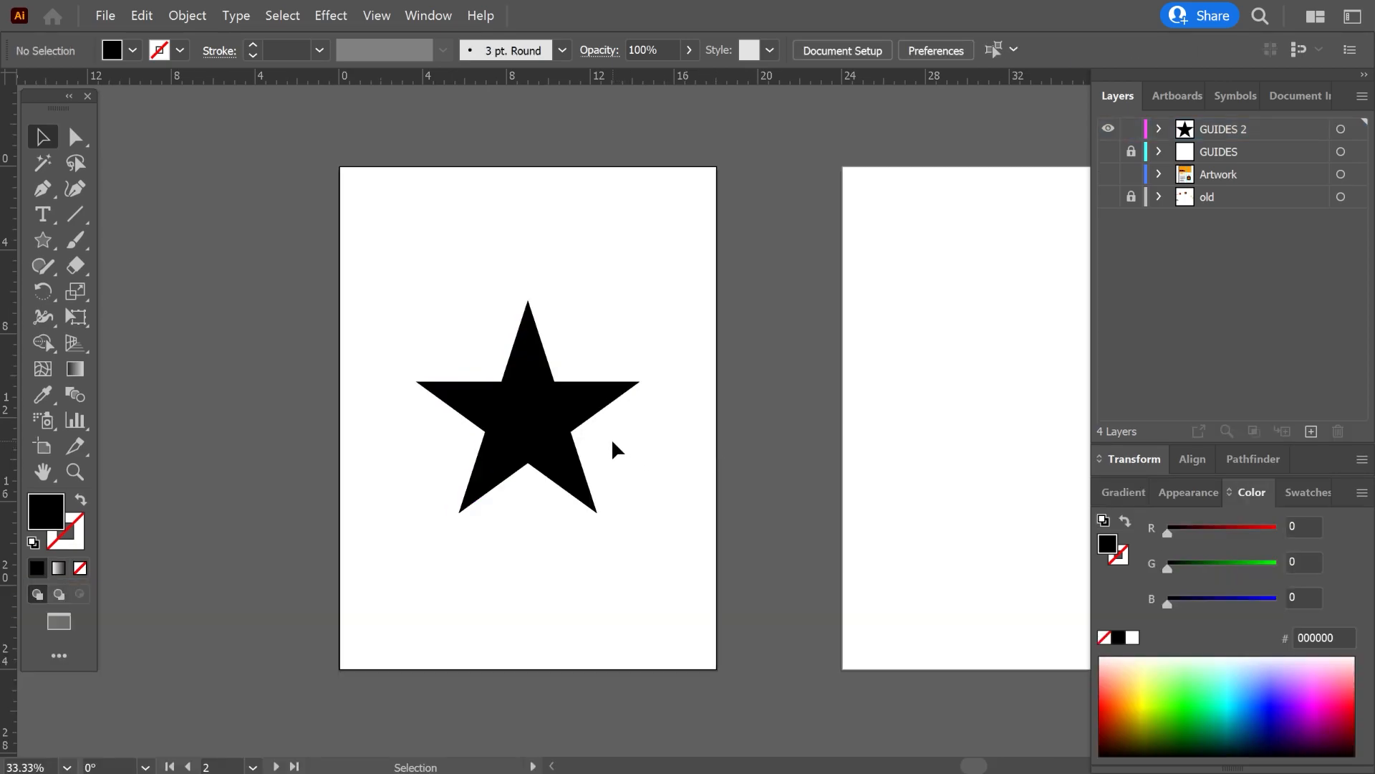
# Select the three circles on the third artboard, turn them all into guides, and deselect them.
pyautogui.click(1189, 492)
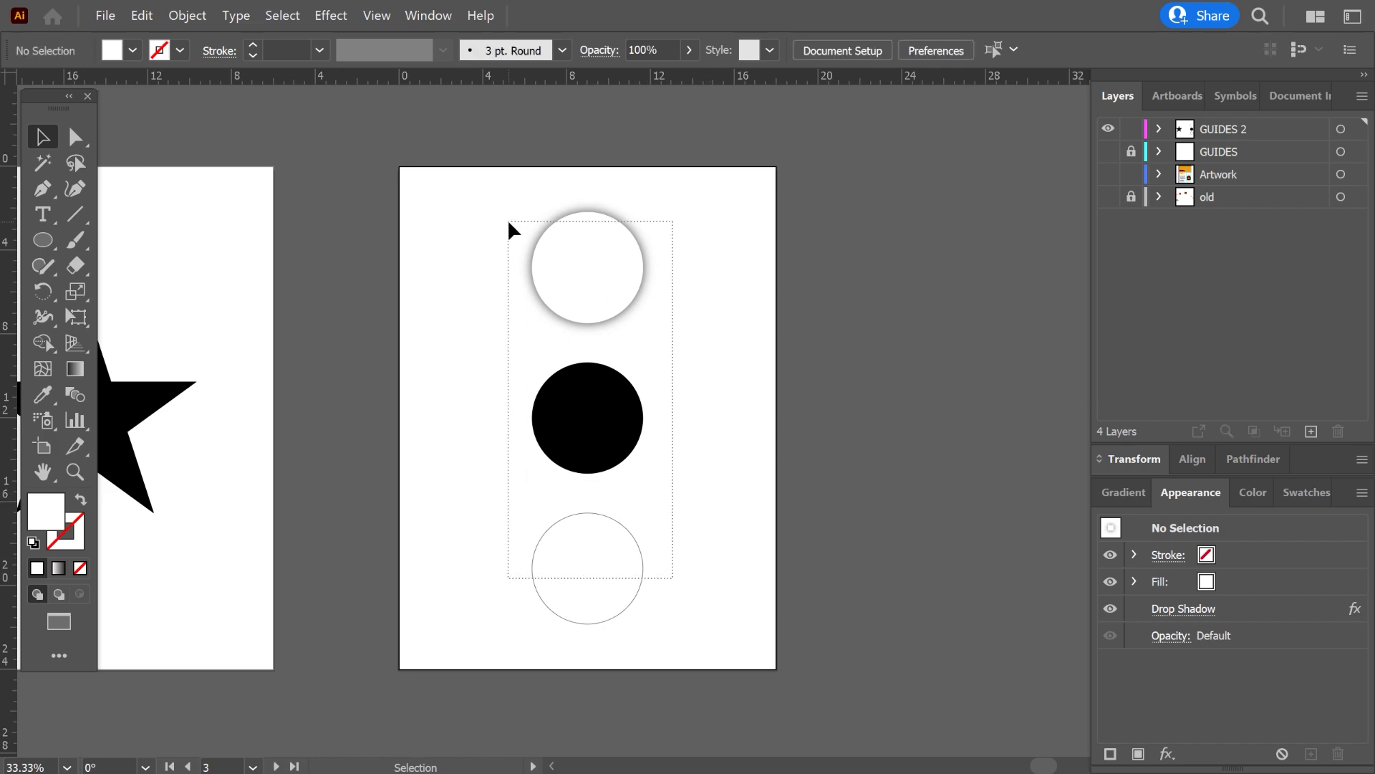
pyautogui.moveTo(509, 223); pyautogui.dragTo(509, 223)
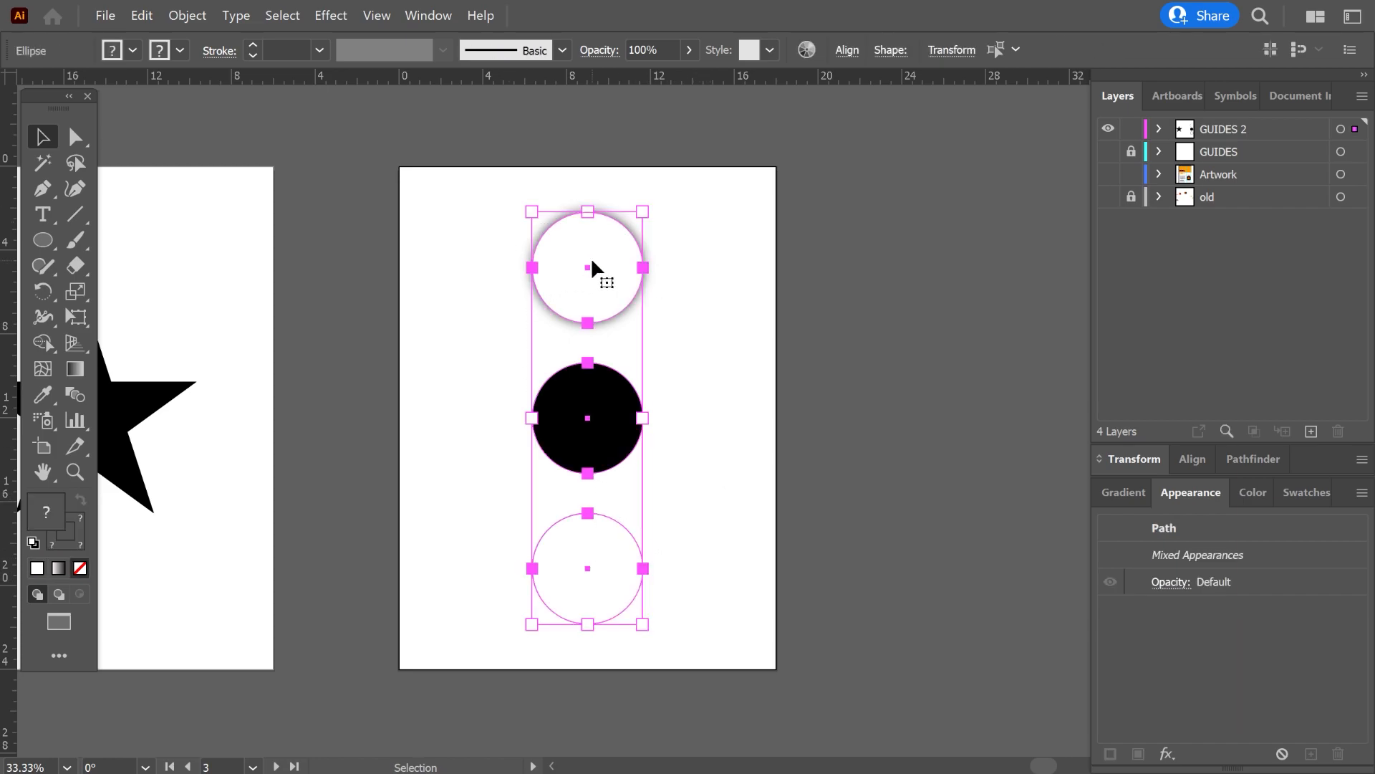
pyautogui.click(378, 16)
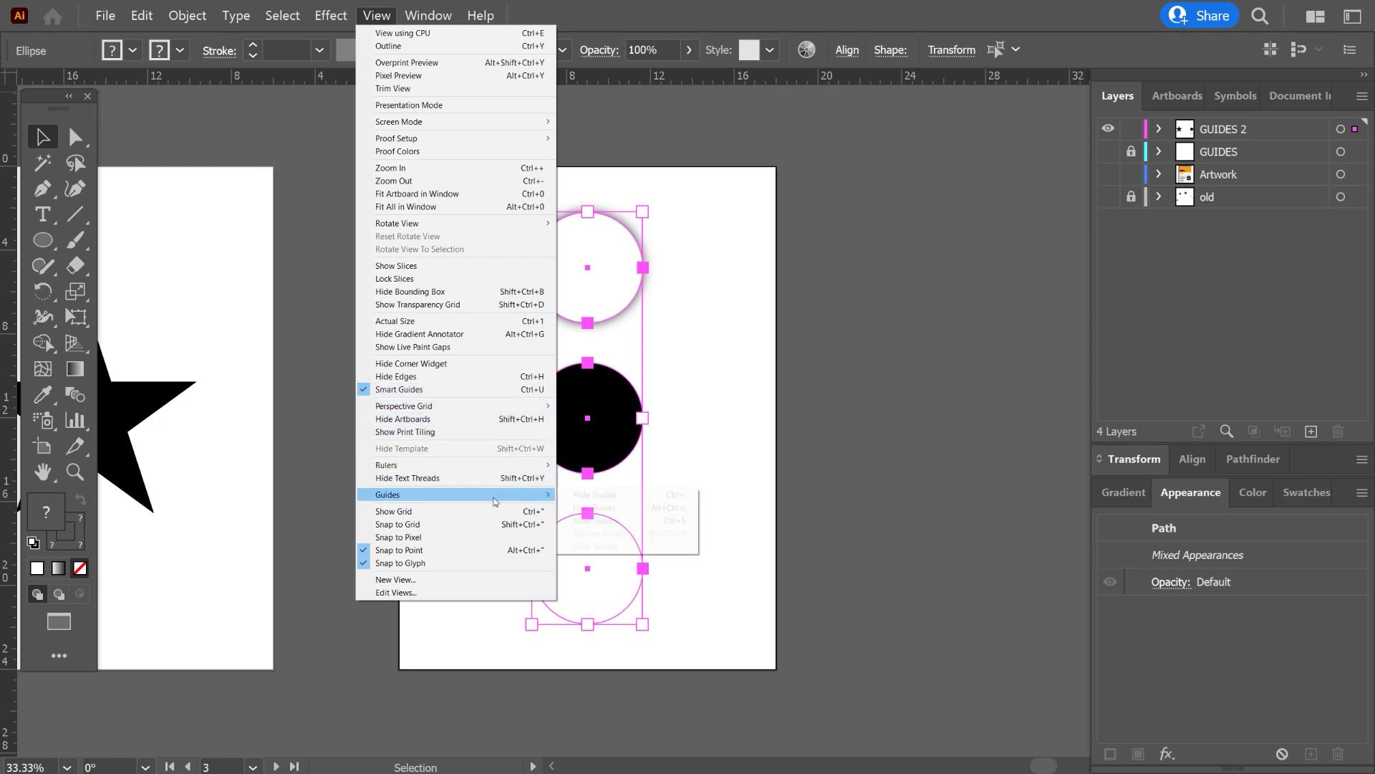
pyautogui.click(645, 522)
pyautogui.click(690, 477)
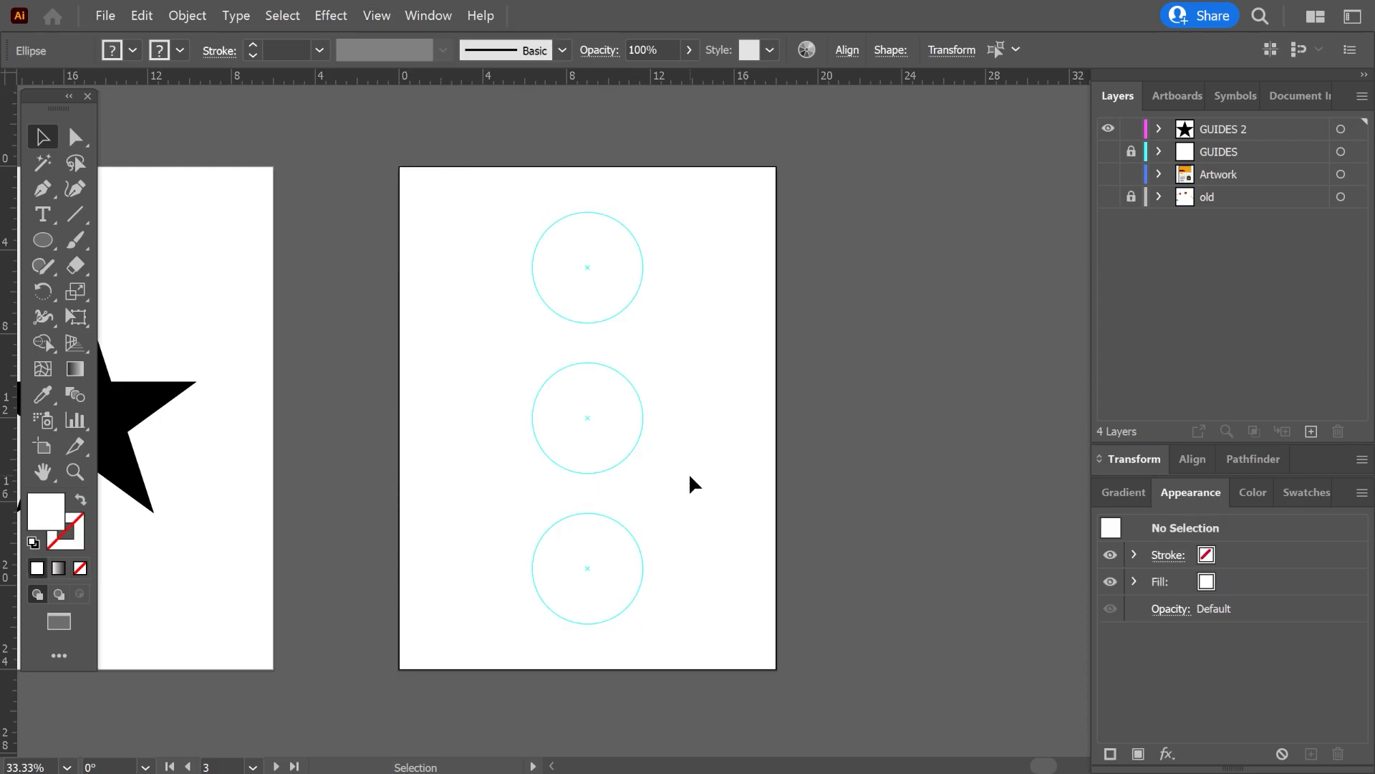
# Select all three circular guides, release them back into regular shapes, and deselect them.
pyautogui.moveTo(677, 639); pyautogui.dragTo(497, 195)
pyautogui.click(371, 16)
pyautogui.moveTo(548, 496)
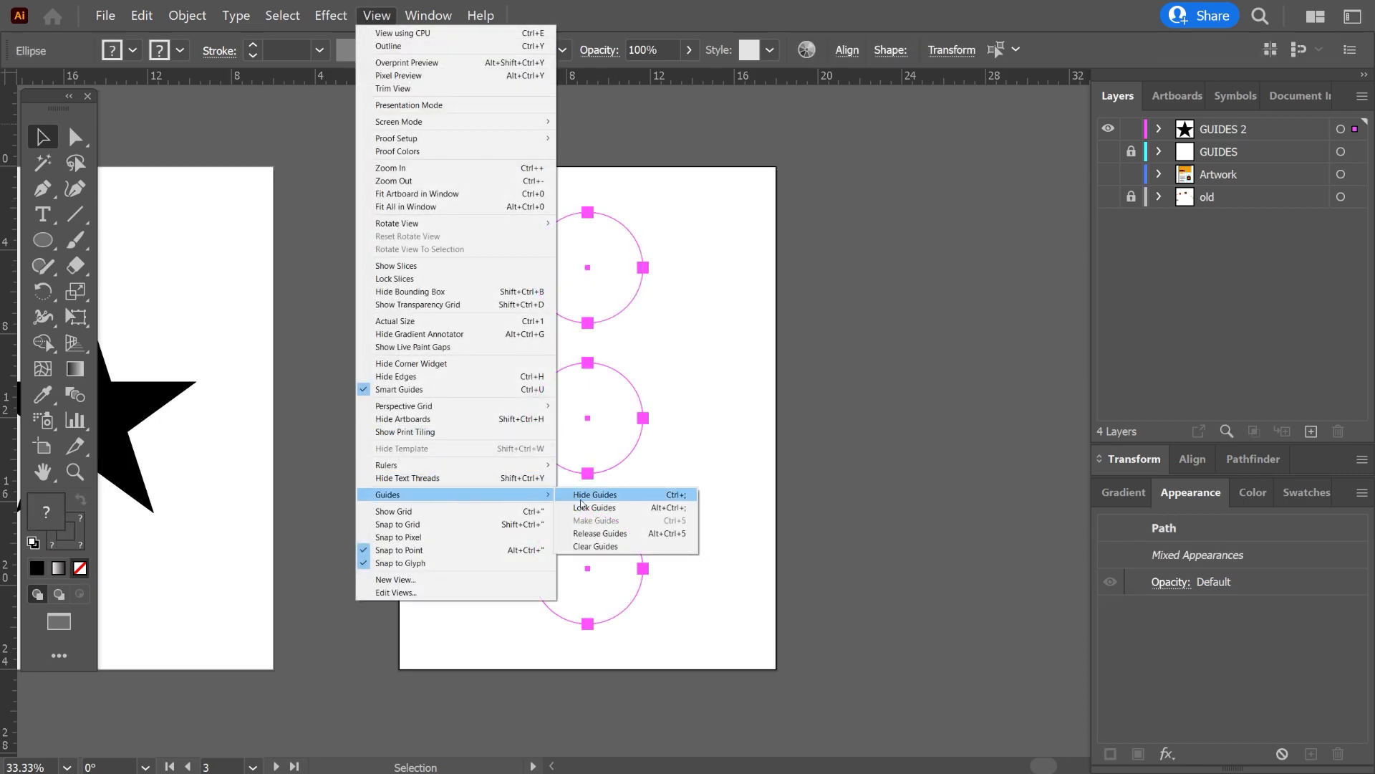
pyautogui.click(610, 534)
pyautogui.click(731, 482)
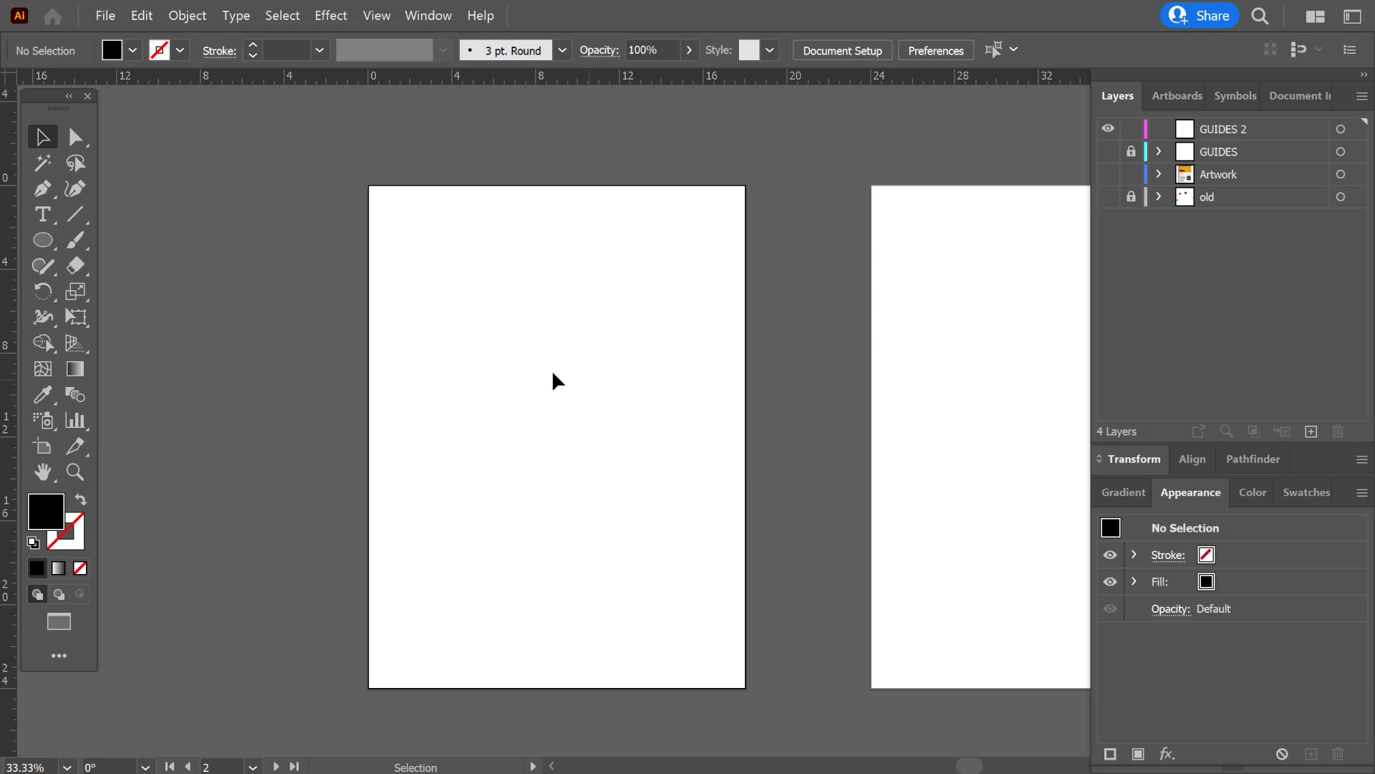
# Draw a black 18 by 24 in rectangle covering the whole blank second artboard.
pyautogui.press('m')
pyautogui.moveTo(370, 188); pyautogui.dragTo(744, 689)
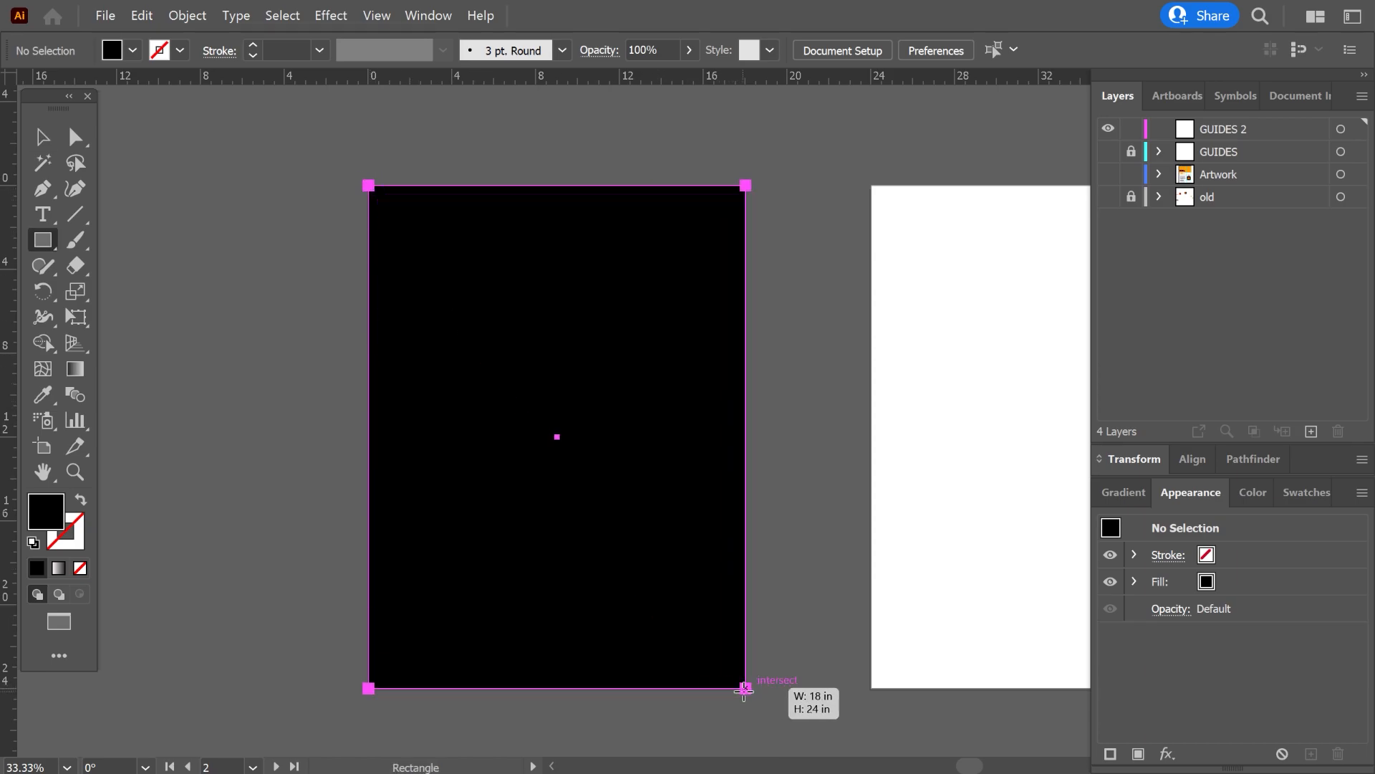
pyautogui.press('v')
# Apply Offset Path to the artboard-sized rectangle with an offset of -0.5 in.
pyautogui.click(187, 15)
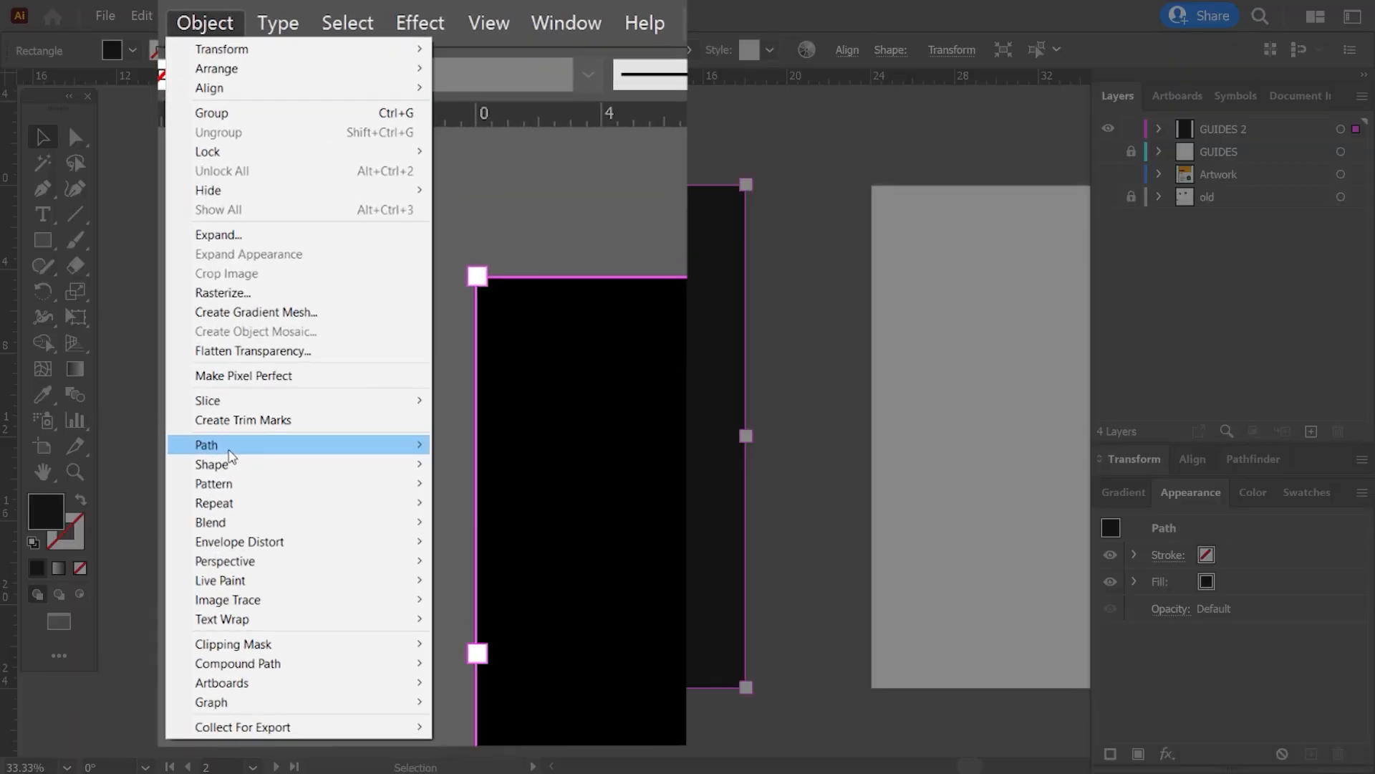
pyautogui.moveTo(264, 296)
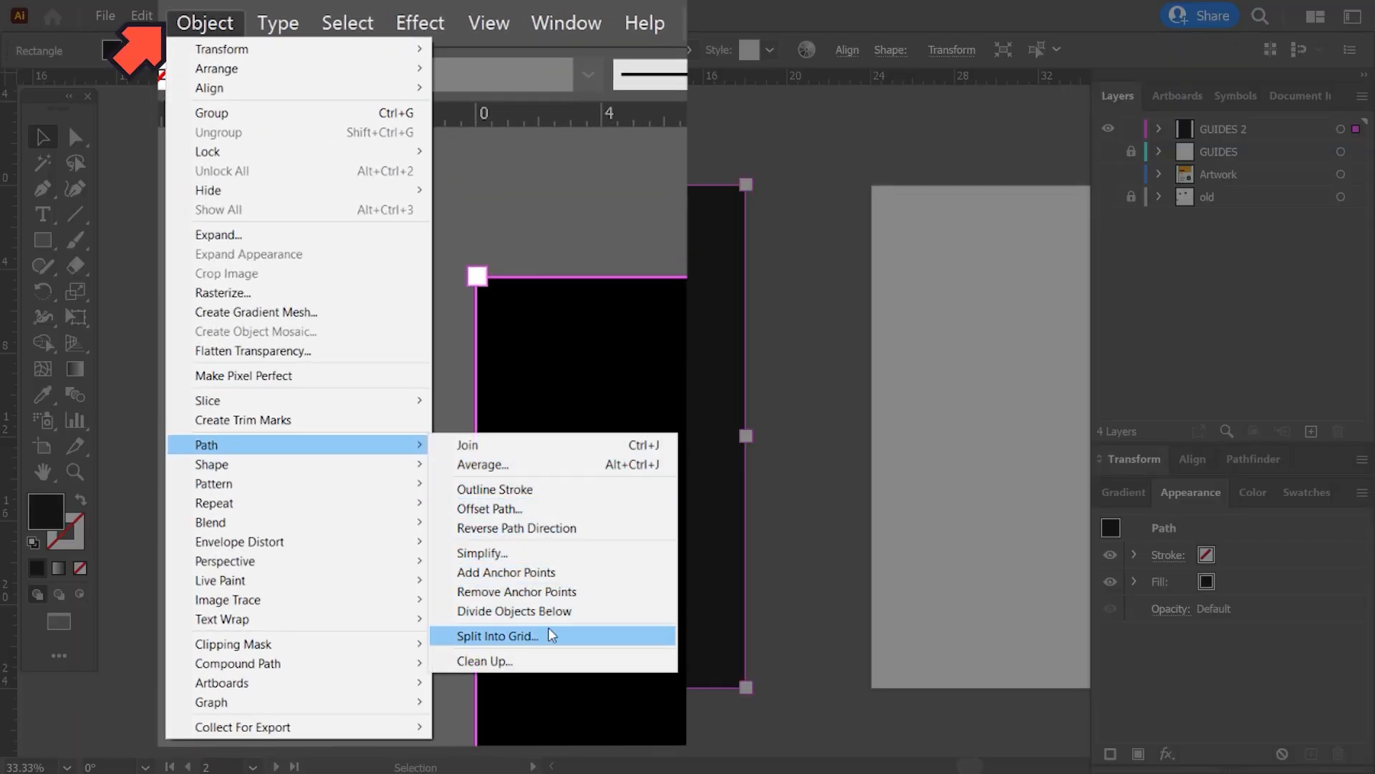
pyautogui.click(494, 508)
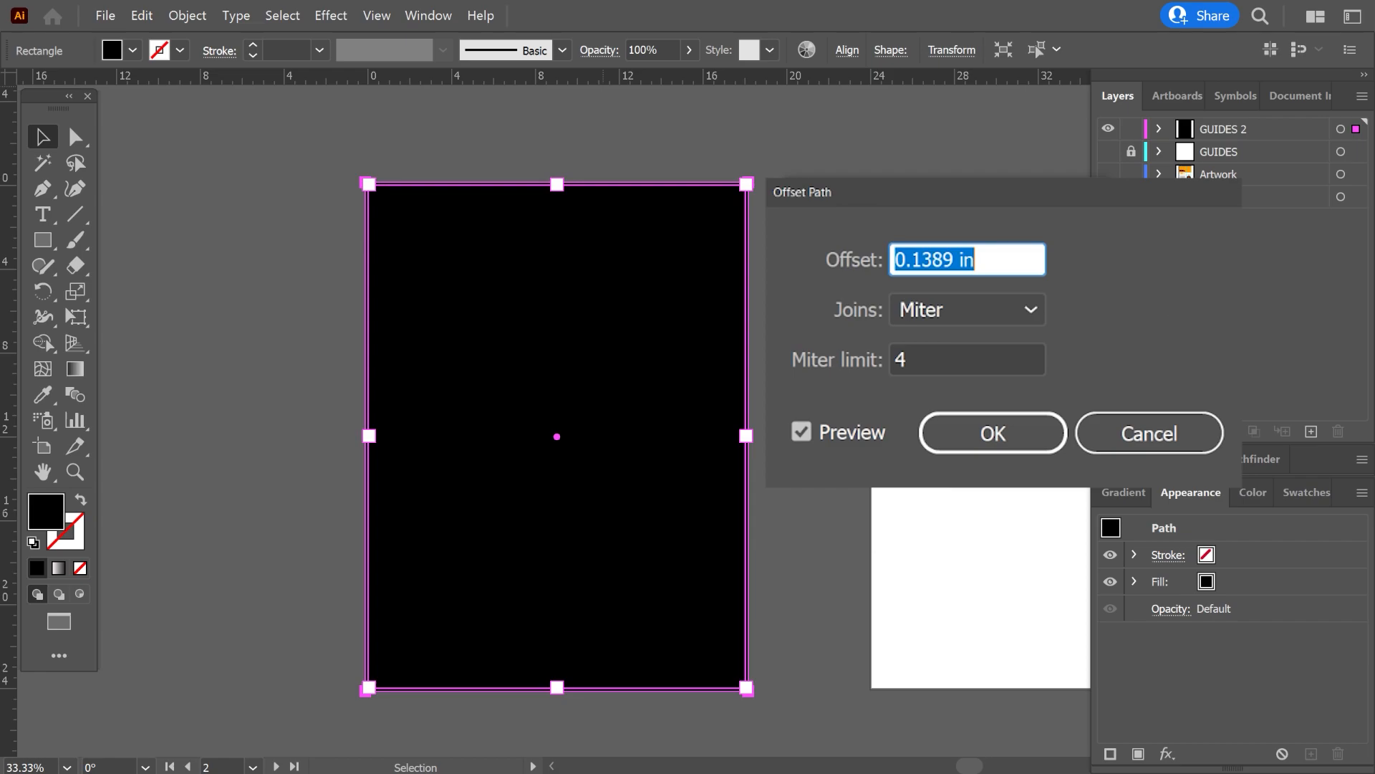
pyautogui.write('-0.5in')
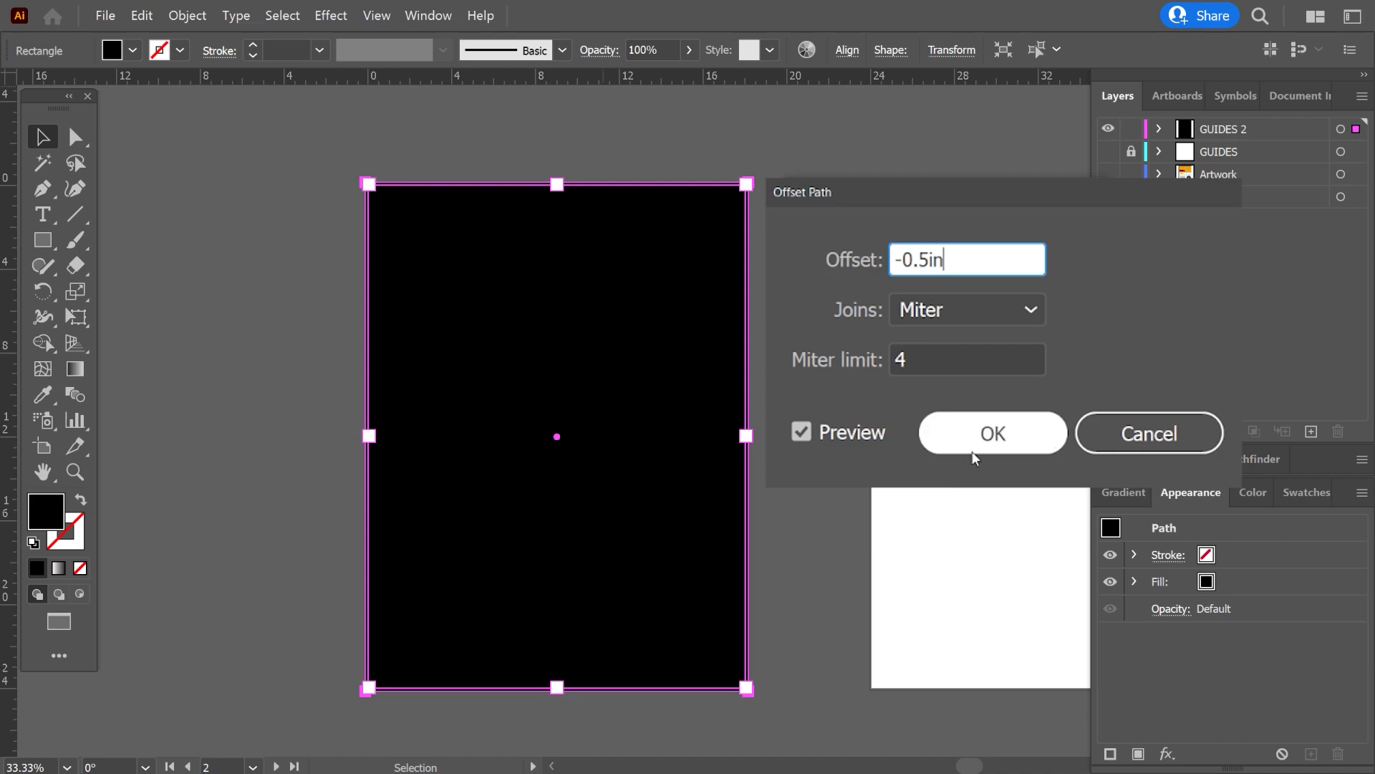
pyautogui.click(992, 433)
# Select the outer artboard-sized rectangle and delete it, keeping only the inset copy.
pyautogui.scroll(3, 727, 276)
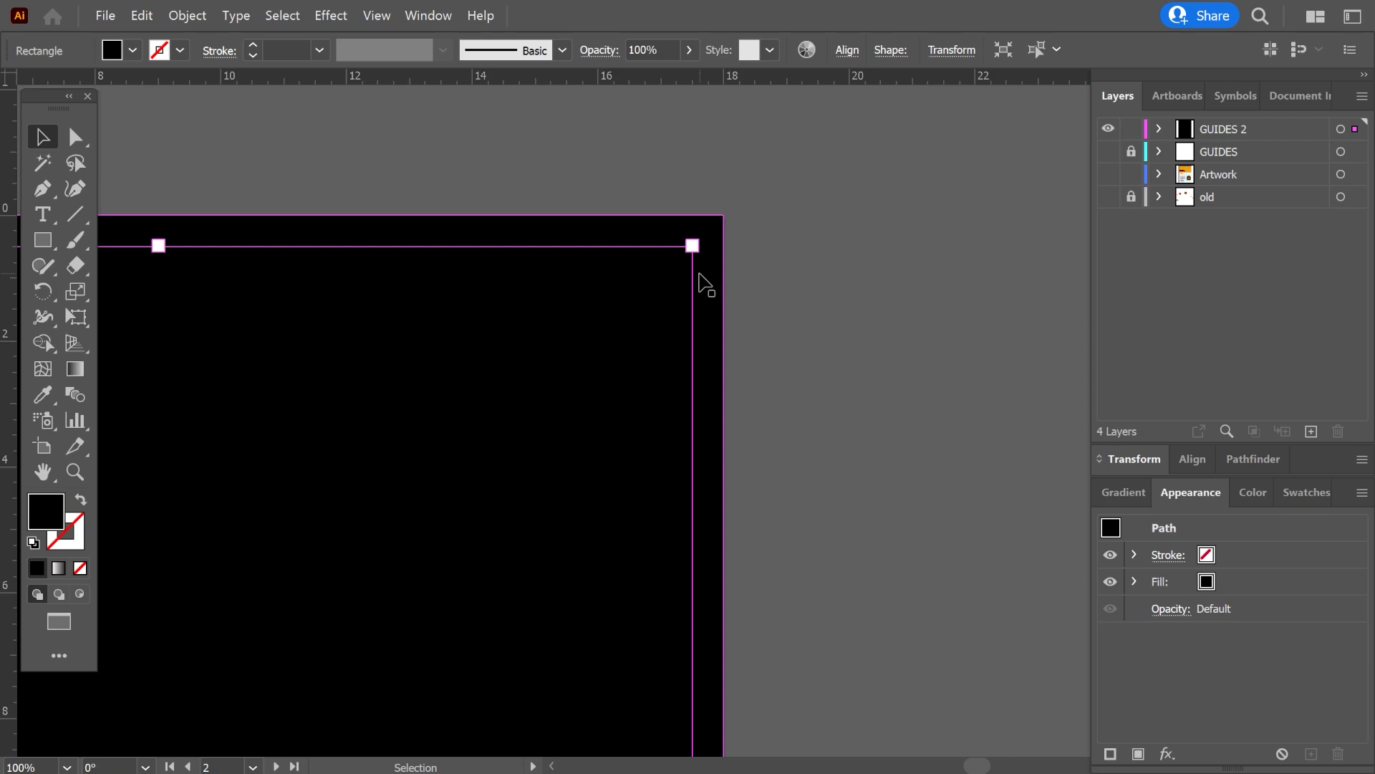
pyautogui.press('space')
pyautogui.click(722, 287)
pyautogui.press('Delete')
pyautogui.scroll(-3, 740, 294)
# Select the inset black rectangle and convert it into margin guides.
pyautogui.click(636, 367)
pyautogui.press('space')
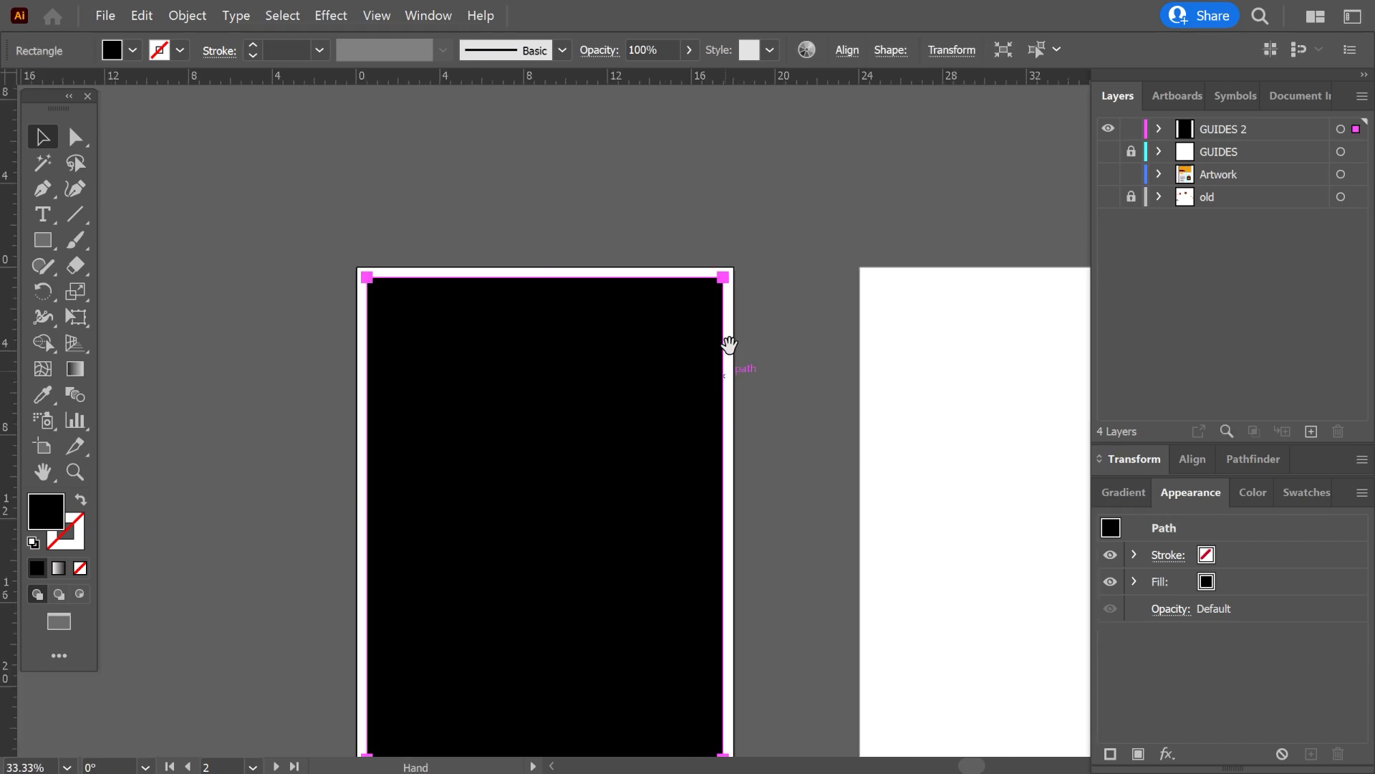
pyautogui.moveTo(727, 347); pyautogui.dragTo(745, 245)
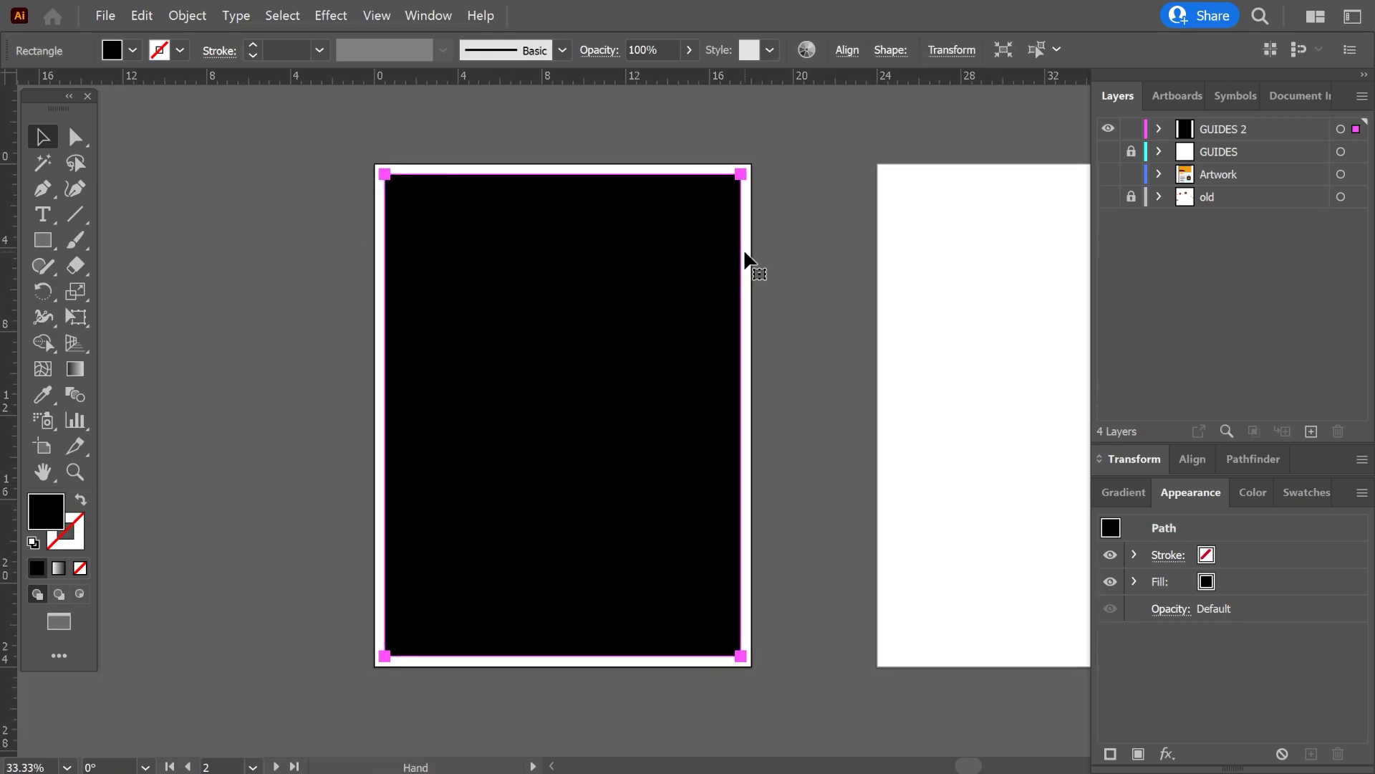
pyautogui.rightClick(599, 279)
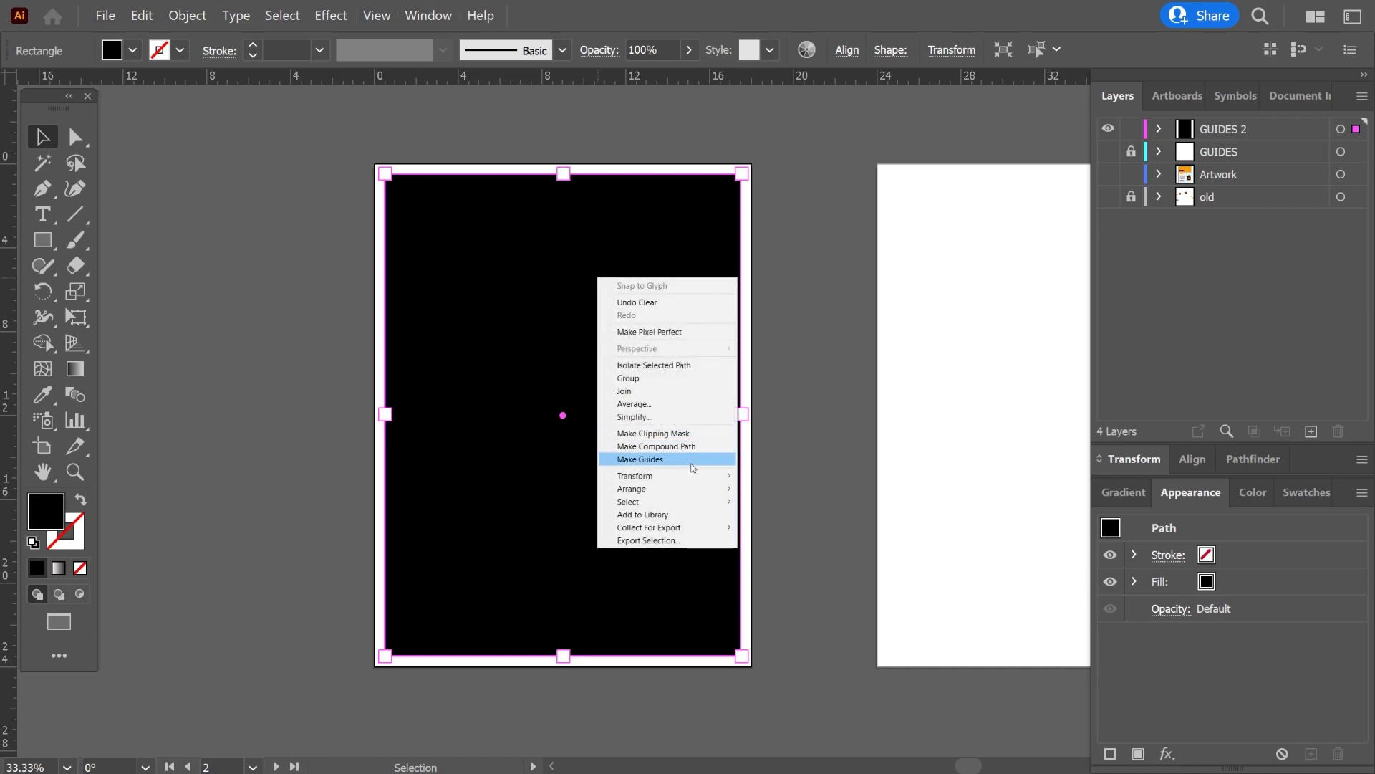
pyautogui.click(693, 466)
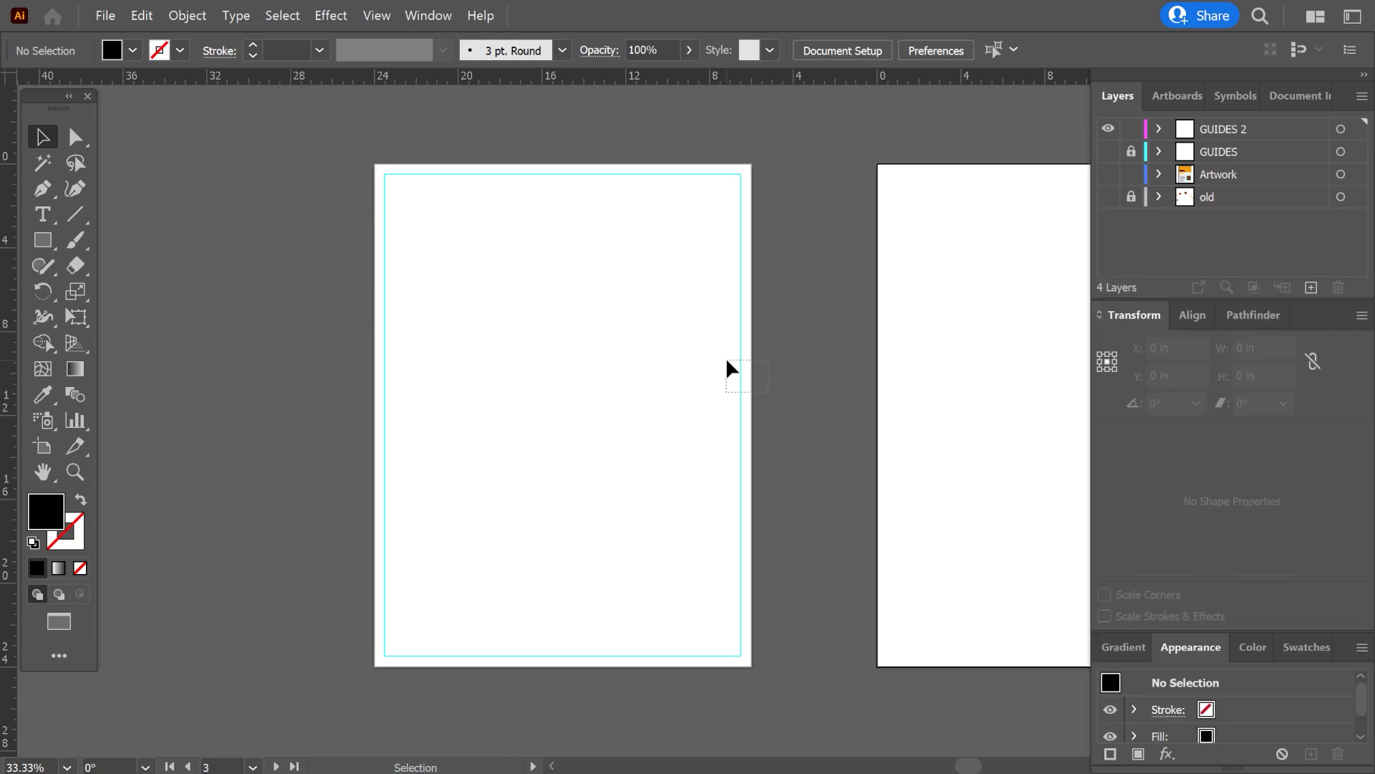
# Select the rectangular margin guide and set its height to 22 in.
pyautogui.moveTo(726, 361); pyautogui.dragTo(725, 358)
pyautogui.click(1267, 376)
pyautogui.press('Down')
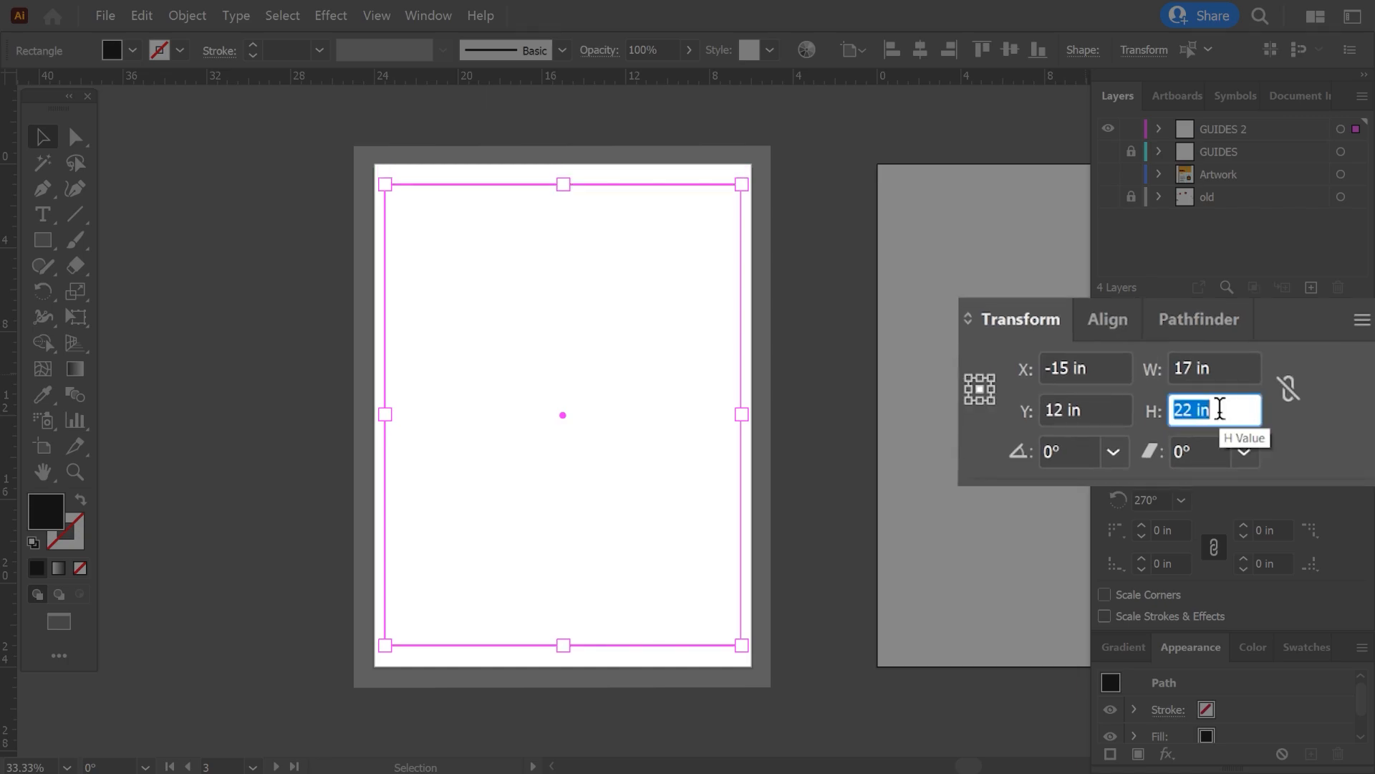
pyautogui.click(934, 416)
# Release the rectangular margin guide into a black shape and reselect the rectangle.
pyautogui.click(738, 548)
pyautogui.rightClick(739, 549)
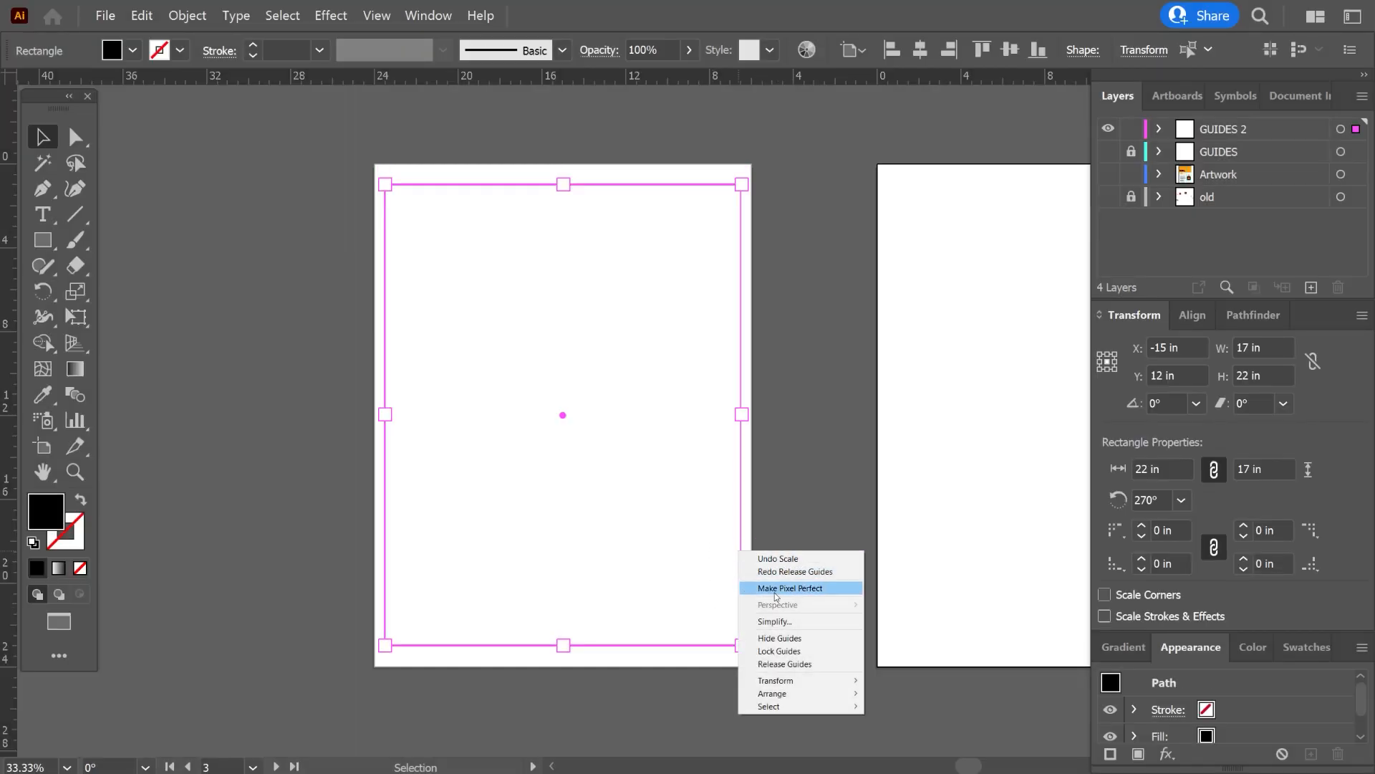
pyautogui.click(804, 664)
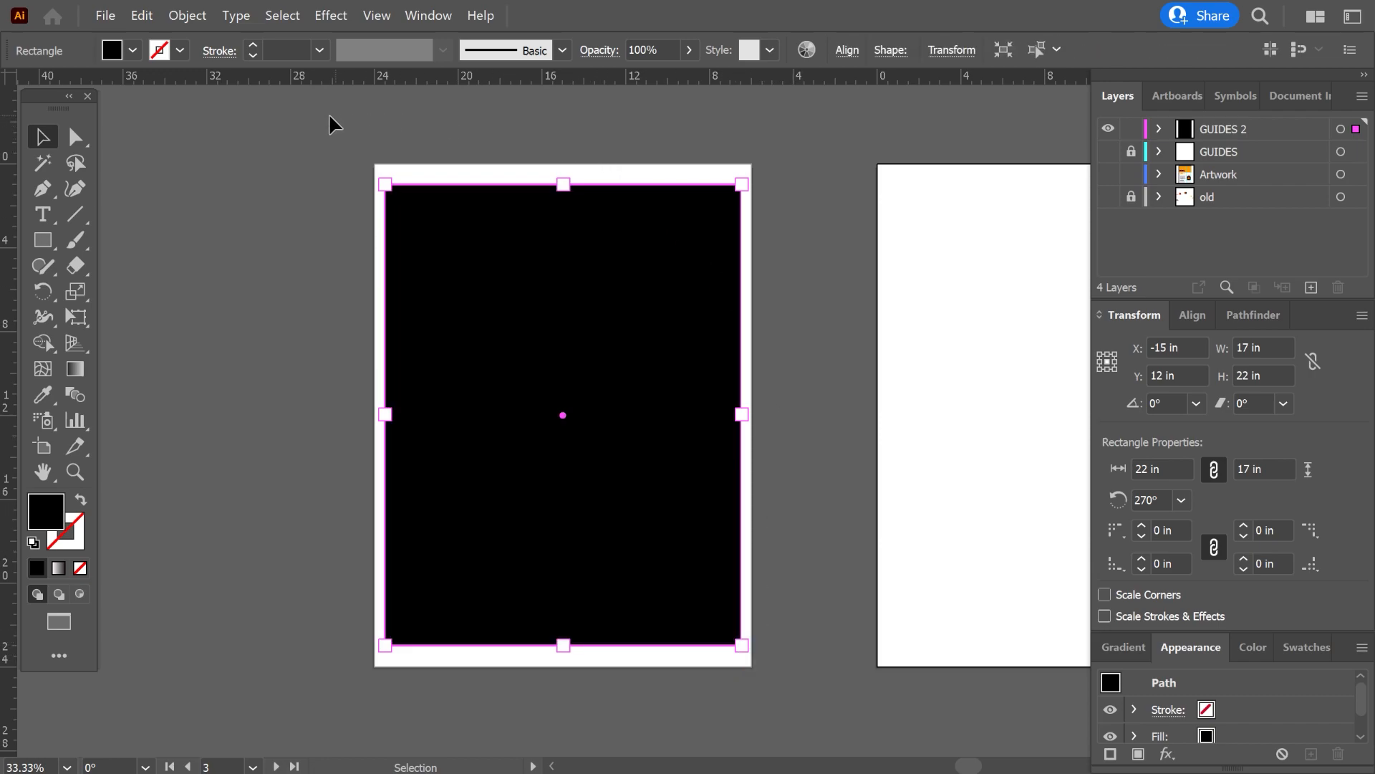
pyautogui.click(233, 137)
pyautogui.click(410, 287)
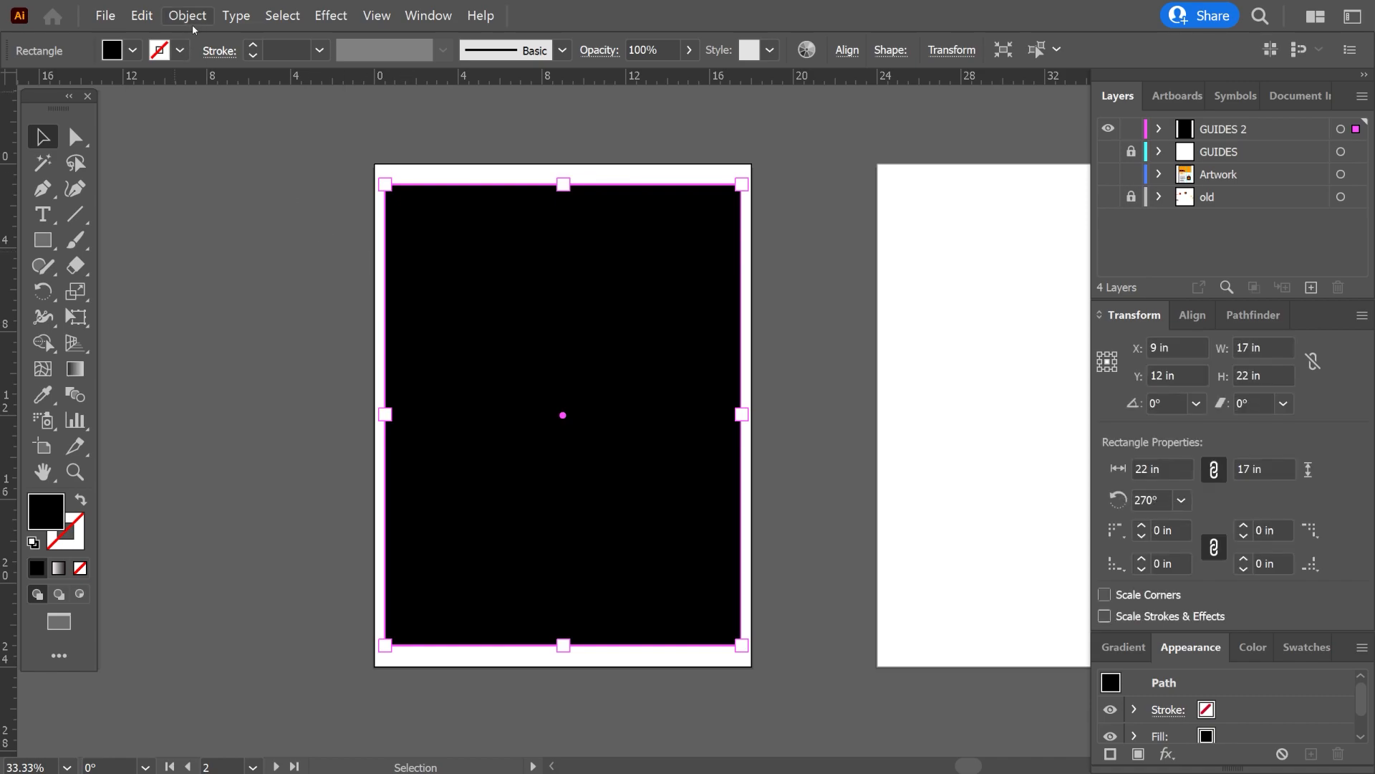
# Split the black rectangle into a grid with preview on, using 8 rows and 6 columns.
pyautogui.click(192, 18)
pyautogui.moveTo(303, 367)
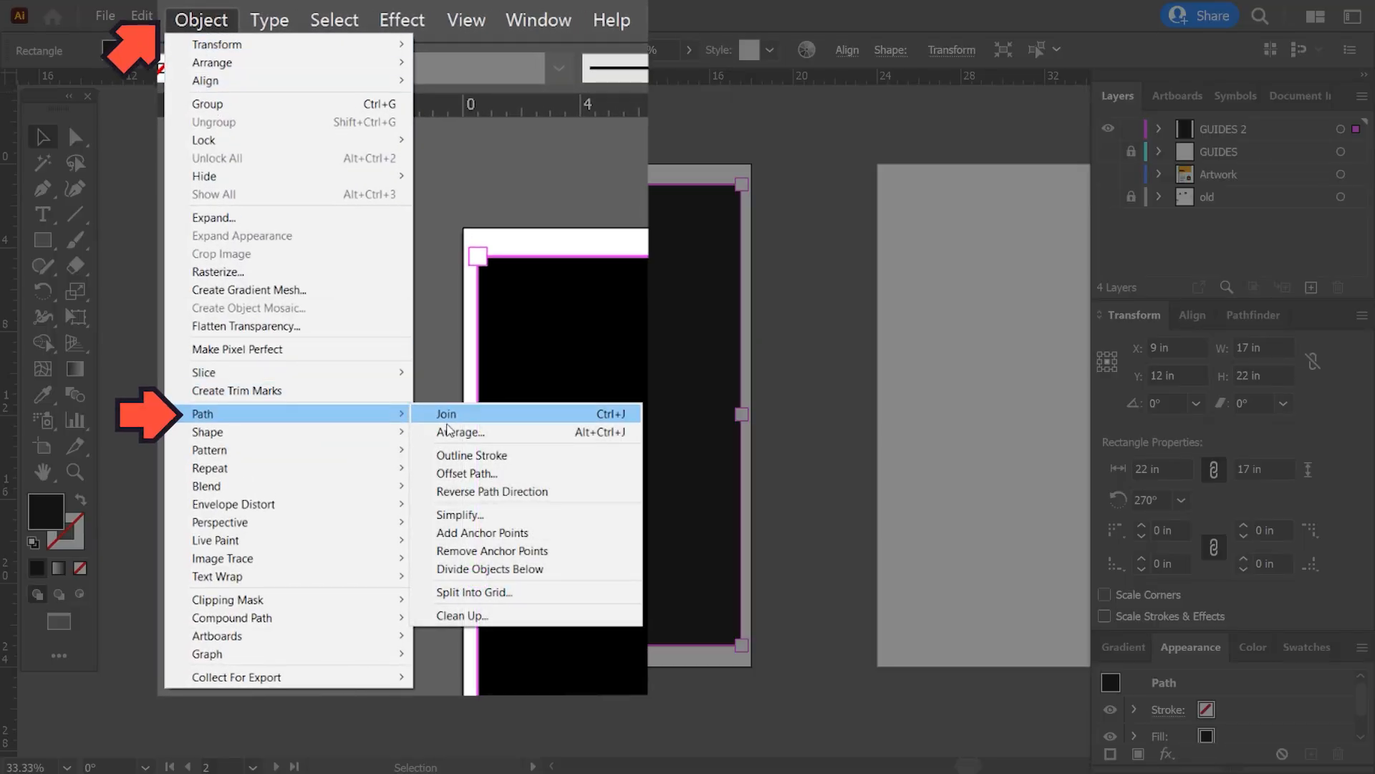
pyautogui.click(502, 592)
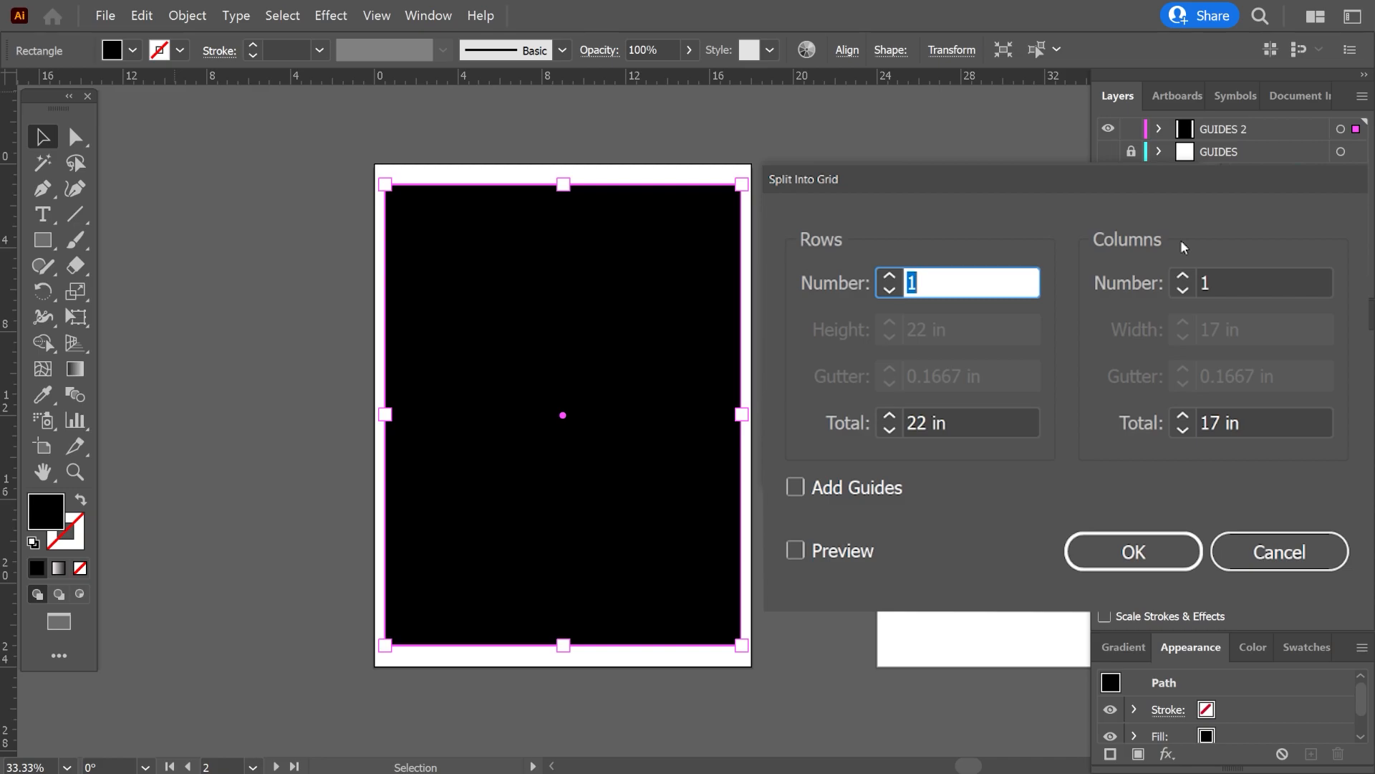
pyautogui.click(839, 553)
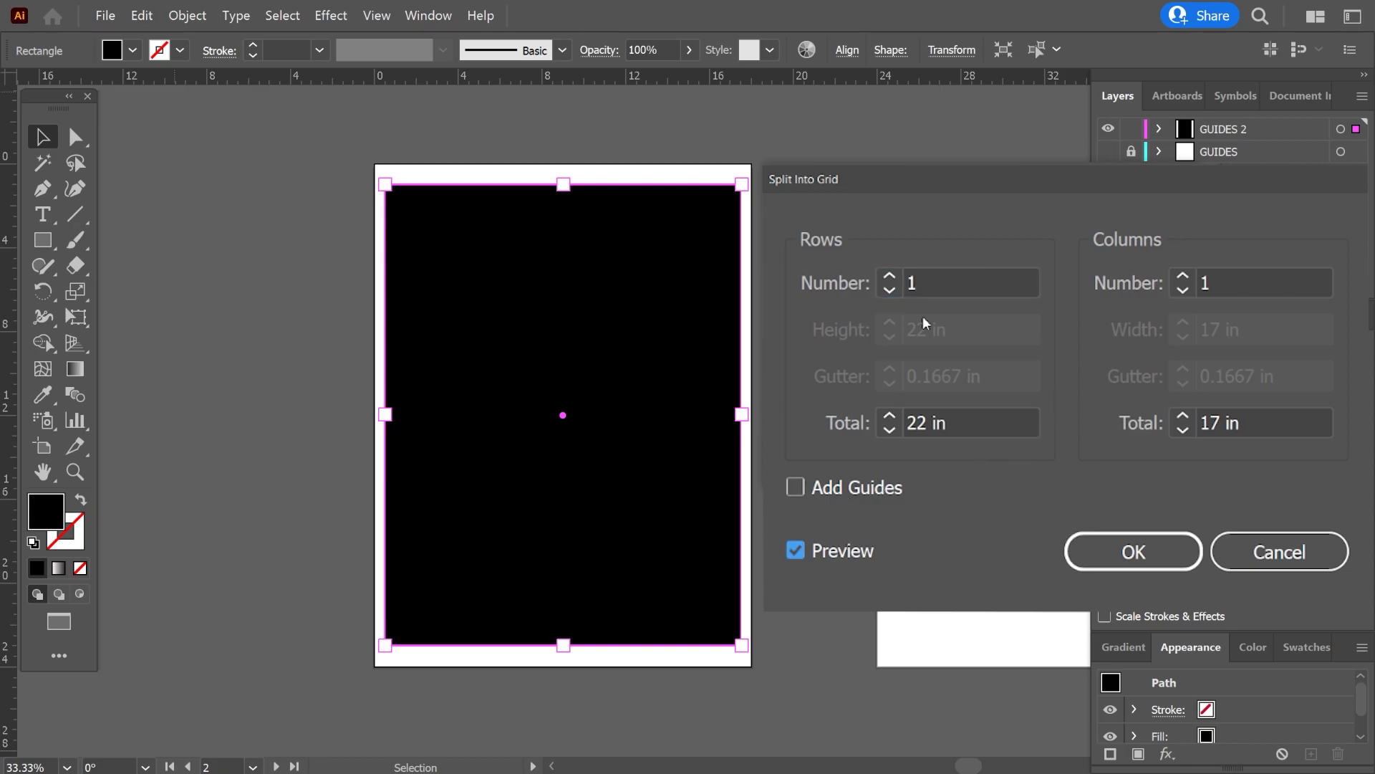
pyautogui.click(888, 276)
pyautogui.write('8')
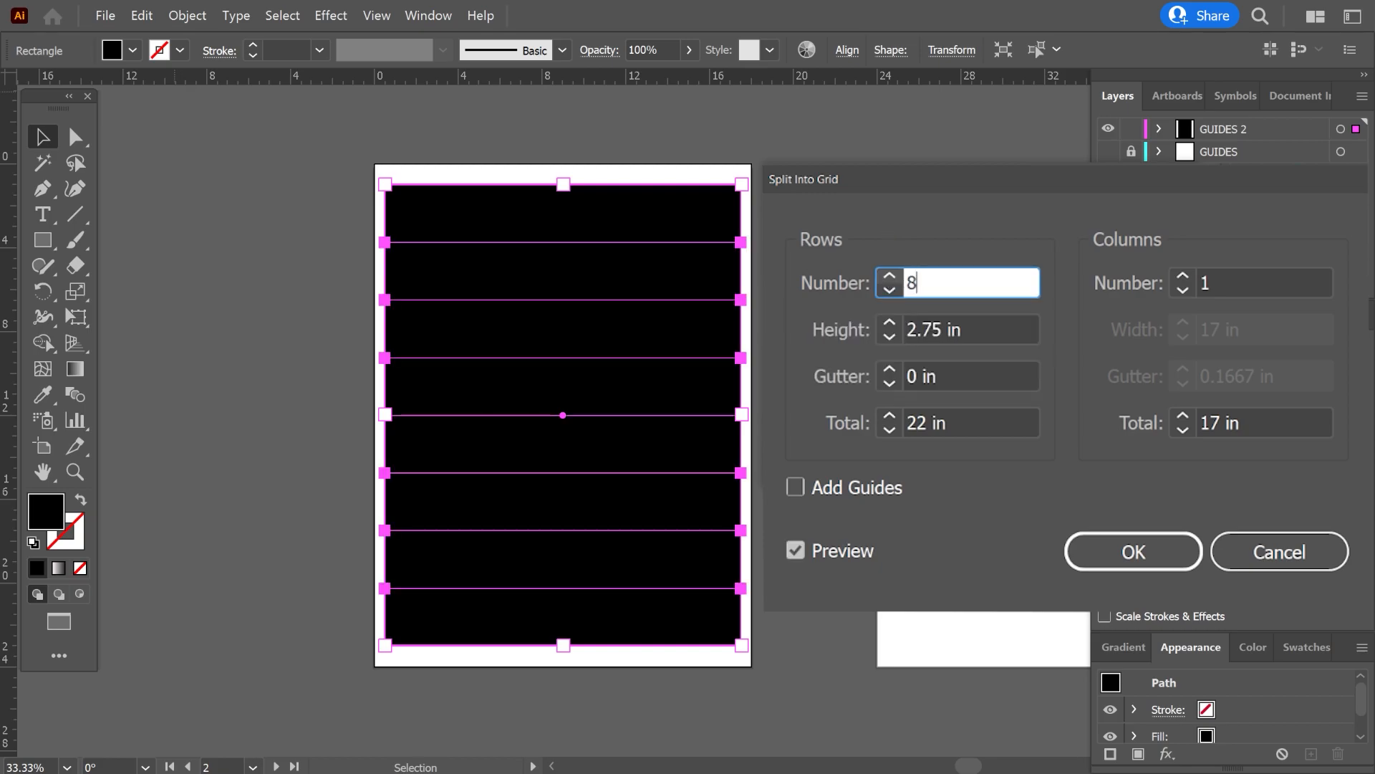
pyautogui.click(1206, 282)
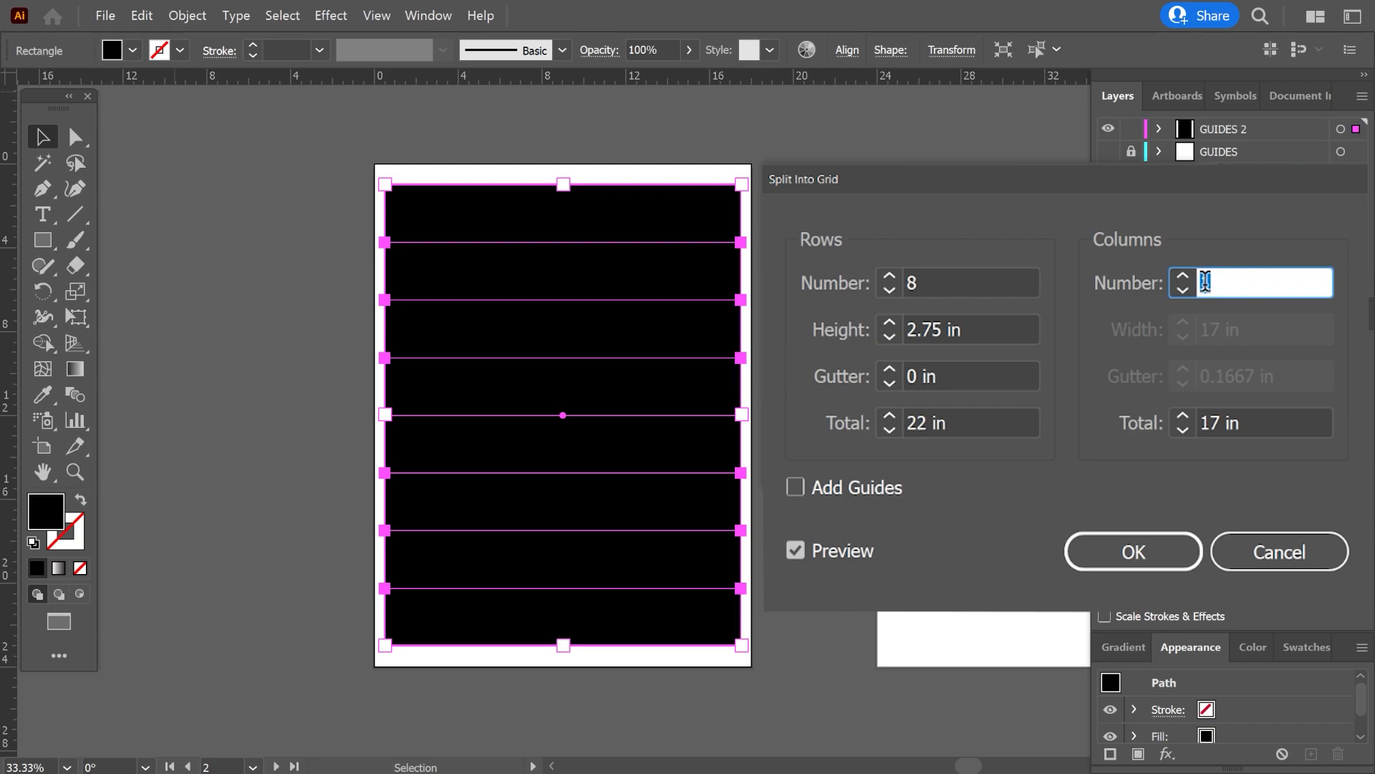
pyautogui.write('6')
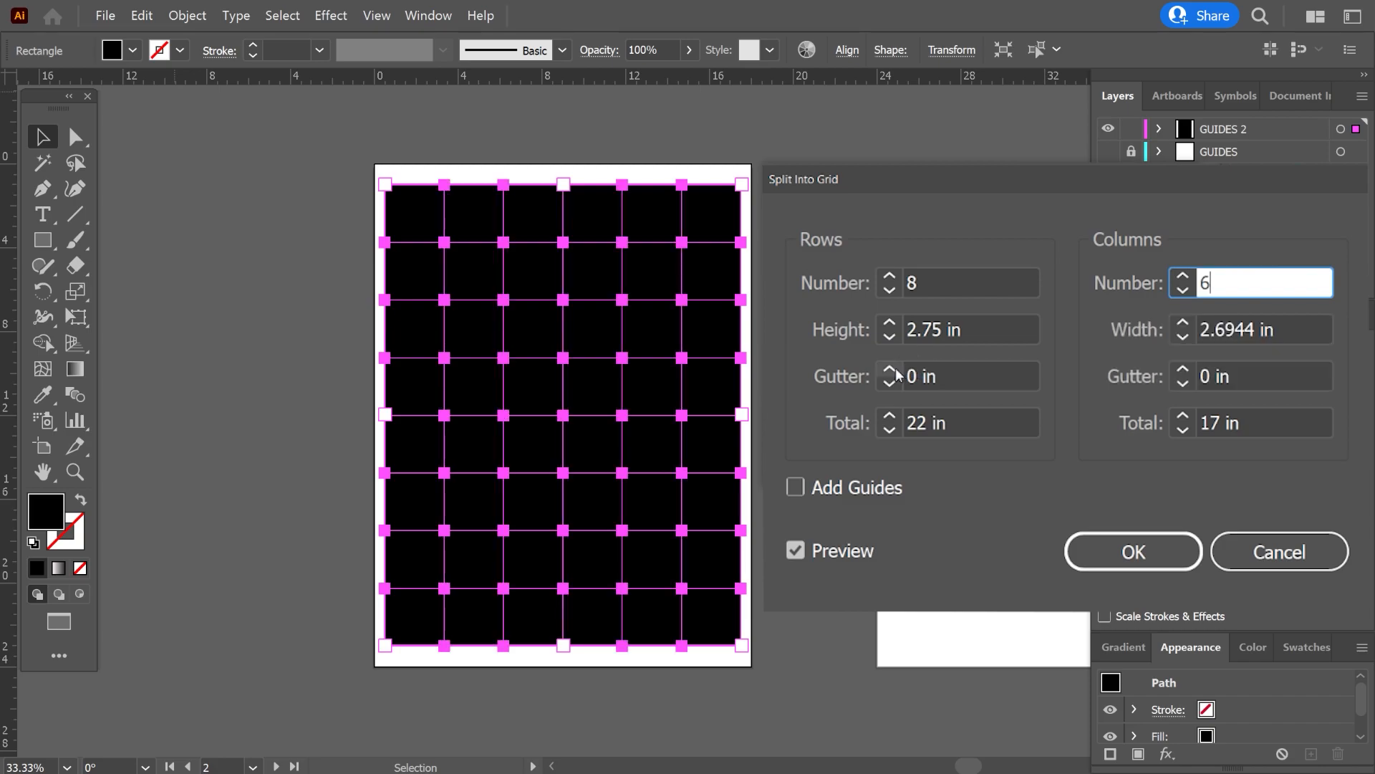
# Set both the row gutter and the column gutter of the grid to 0.25 in.
pyautogui.click(892, 374)
pyautogui.click(891, 369)
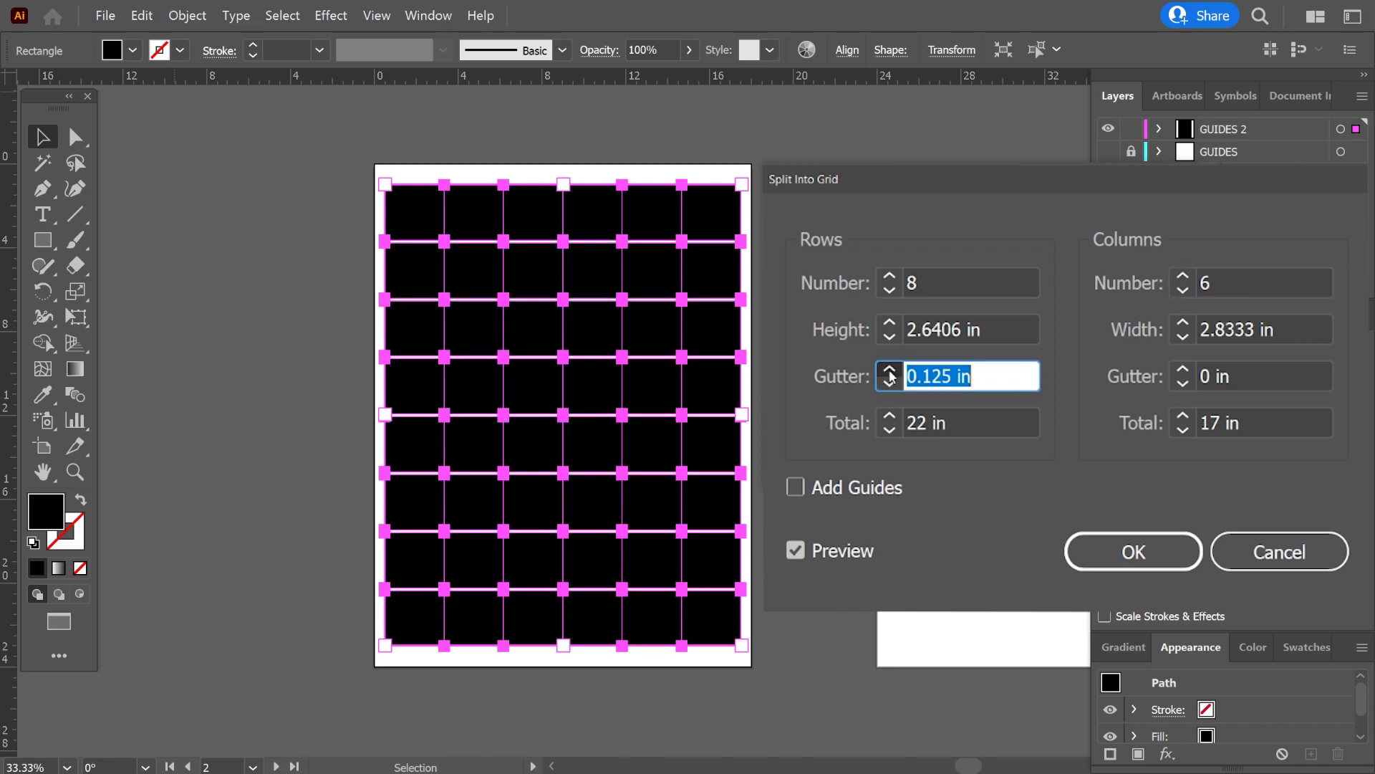
pyautogui.click(1183, 370)
pyautogui.click(1182, 370)
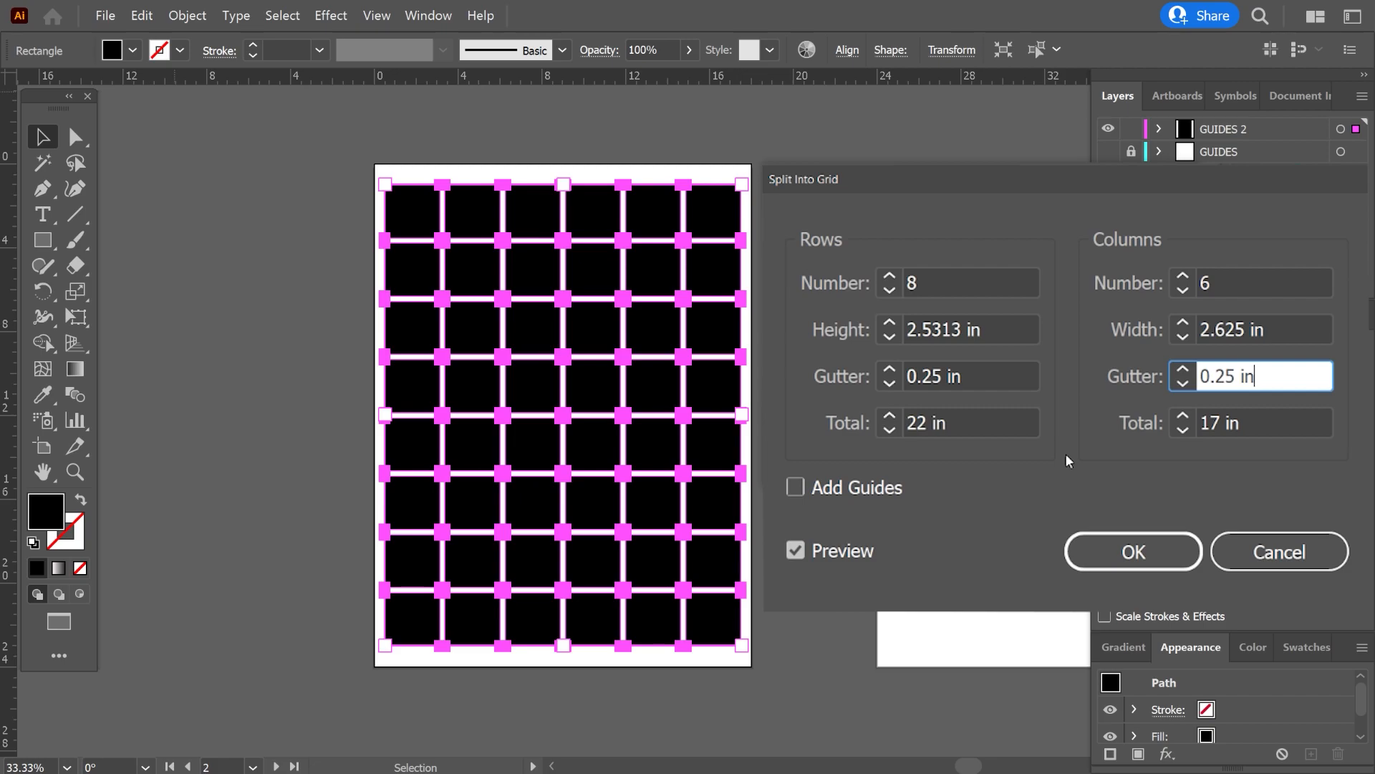
# Try other cell sizes for the grid, such as a row height of 2.5 in and a column width of 2.75 in.
pyautogui.click(888, 324)
pyautogui.click(888, 323)
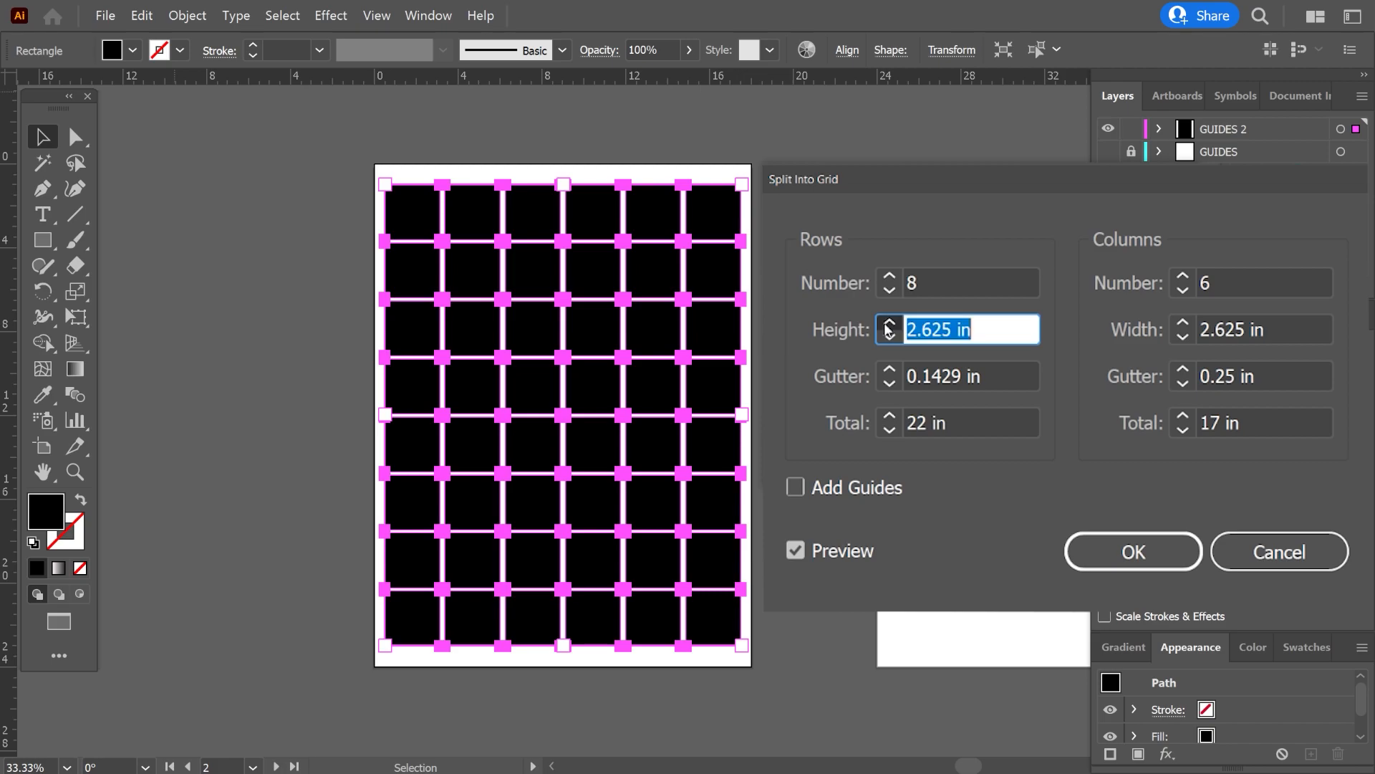
pyautogui.click(945, 371)
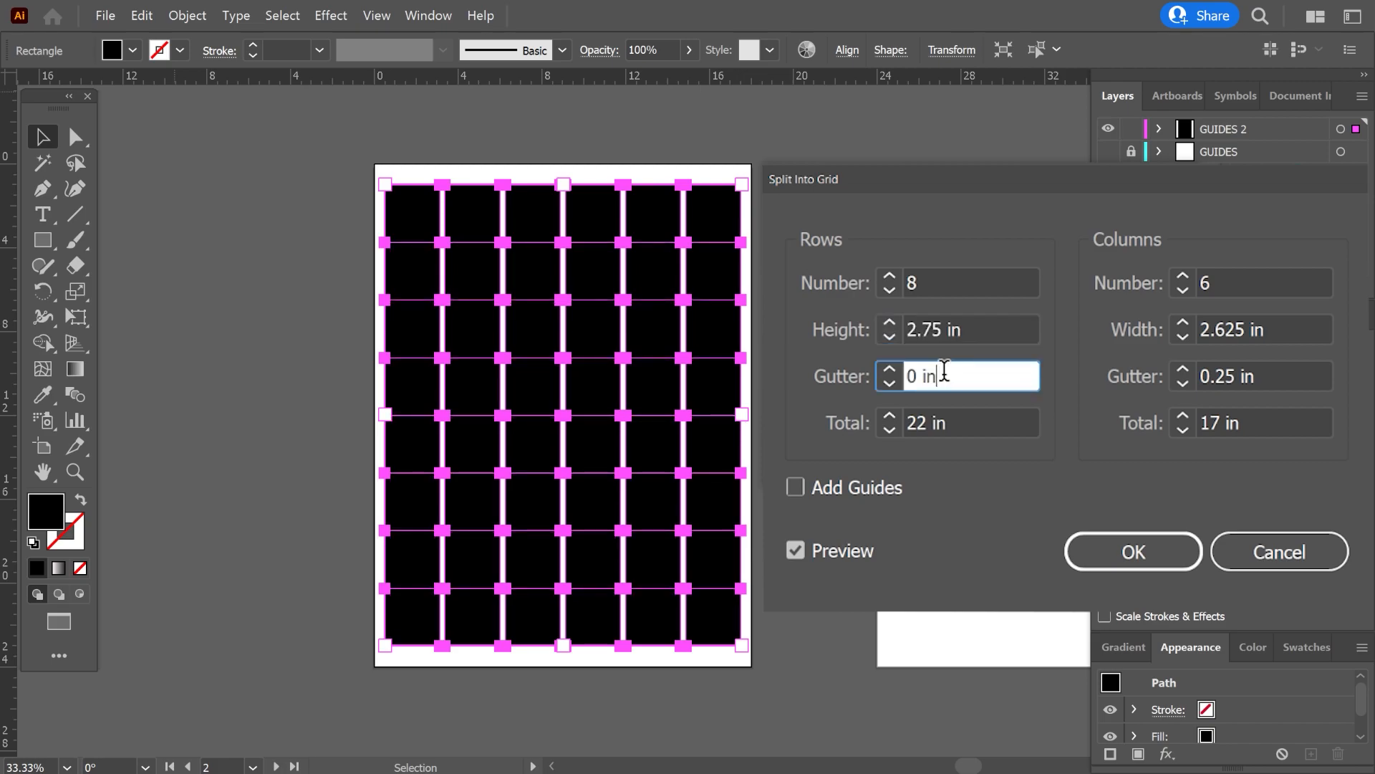
pyautogui.click(889, 336)
pyautogui.click(1182, 324)
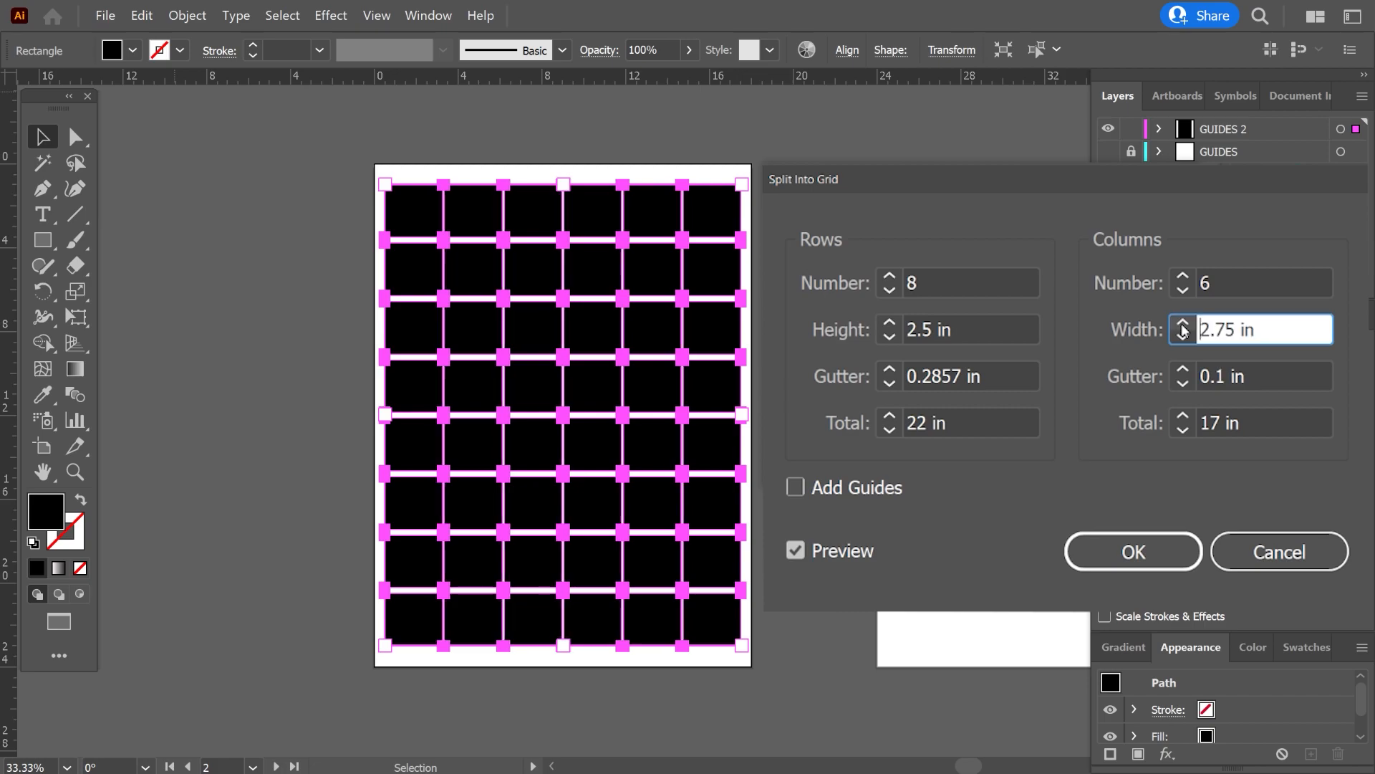
pyautogui.click(1183, 323)
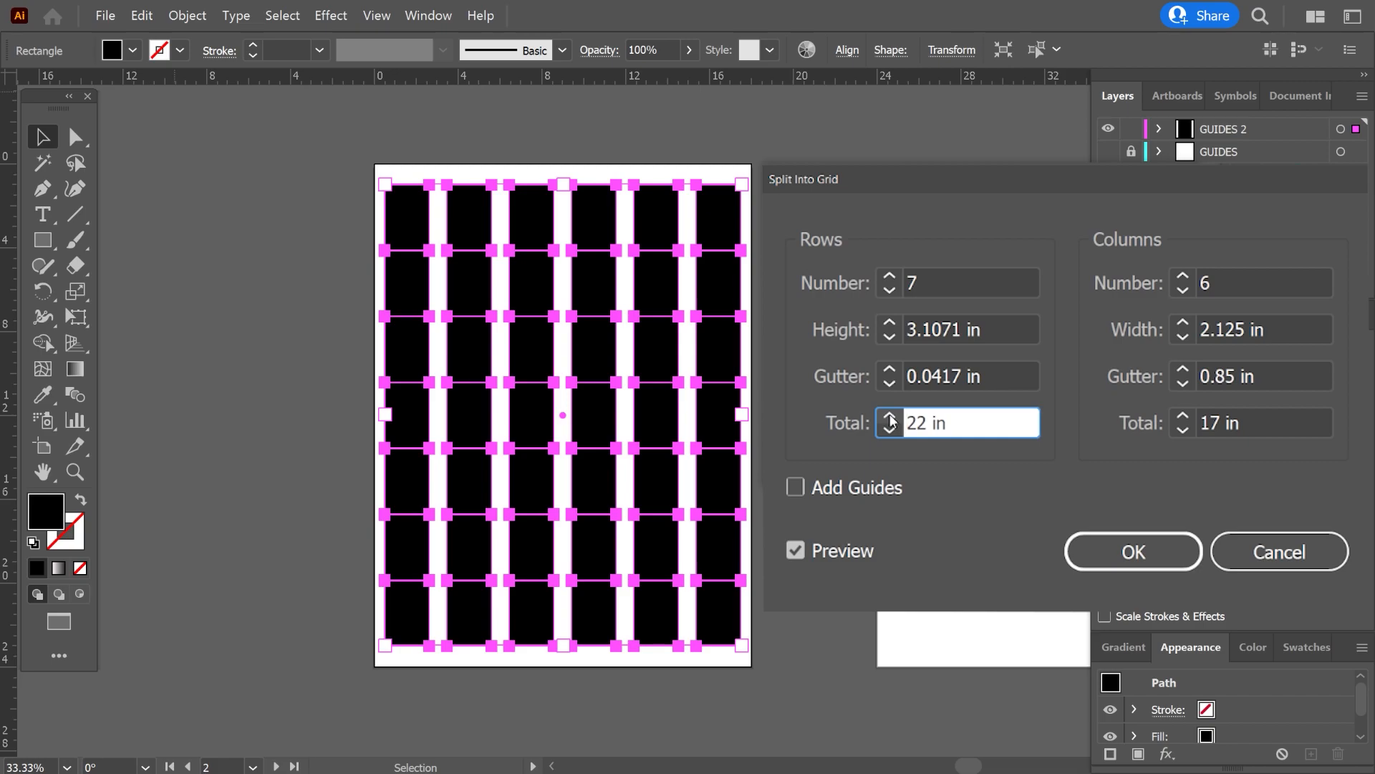
# Try enlarging the grid's overall size, raising the row total to 24 in and the column total past 17 in.
pyautogui.click(890, 416)
pyautogui.click(890, 416)
pyautogui.click(1183, 417)
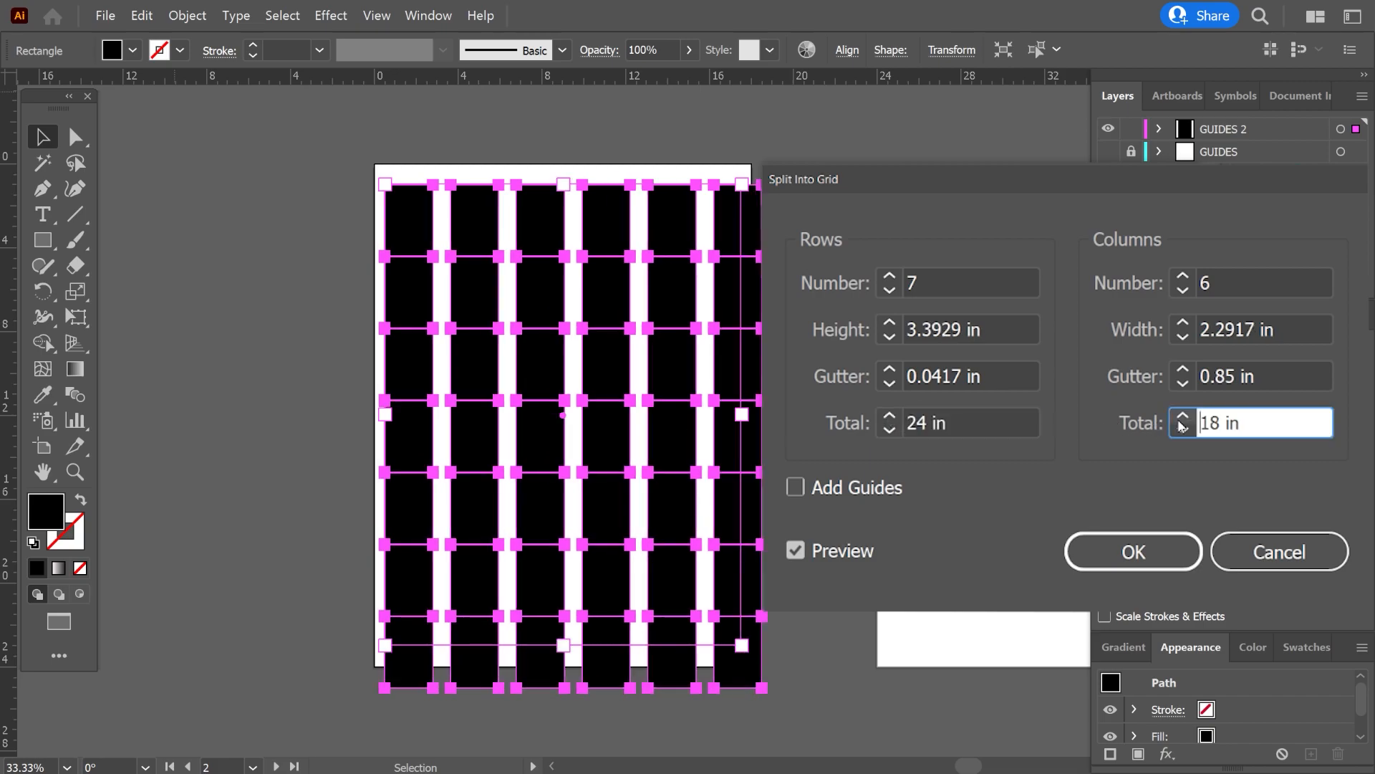
pyautogui.click(1183, 417)
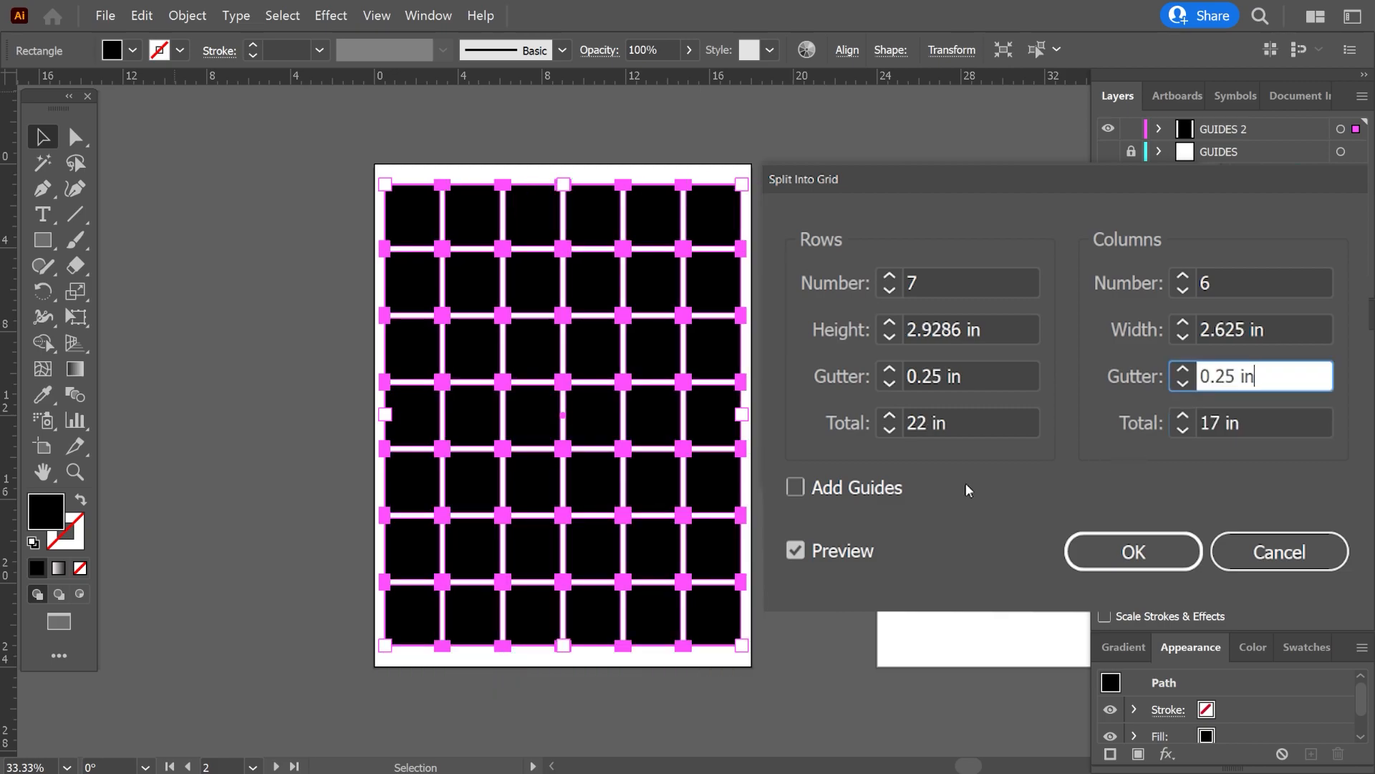
# Preview the added guides, leave that option off, and apply the split with 7 rows, 6 columns and 0.25 in gutters.
pyautogui.click(841, 490)
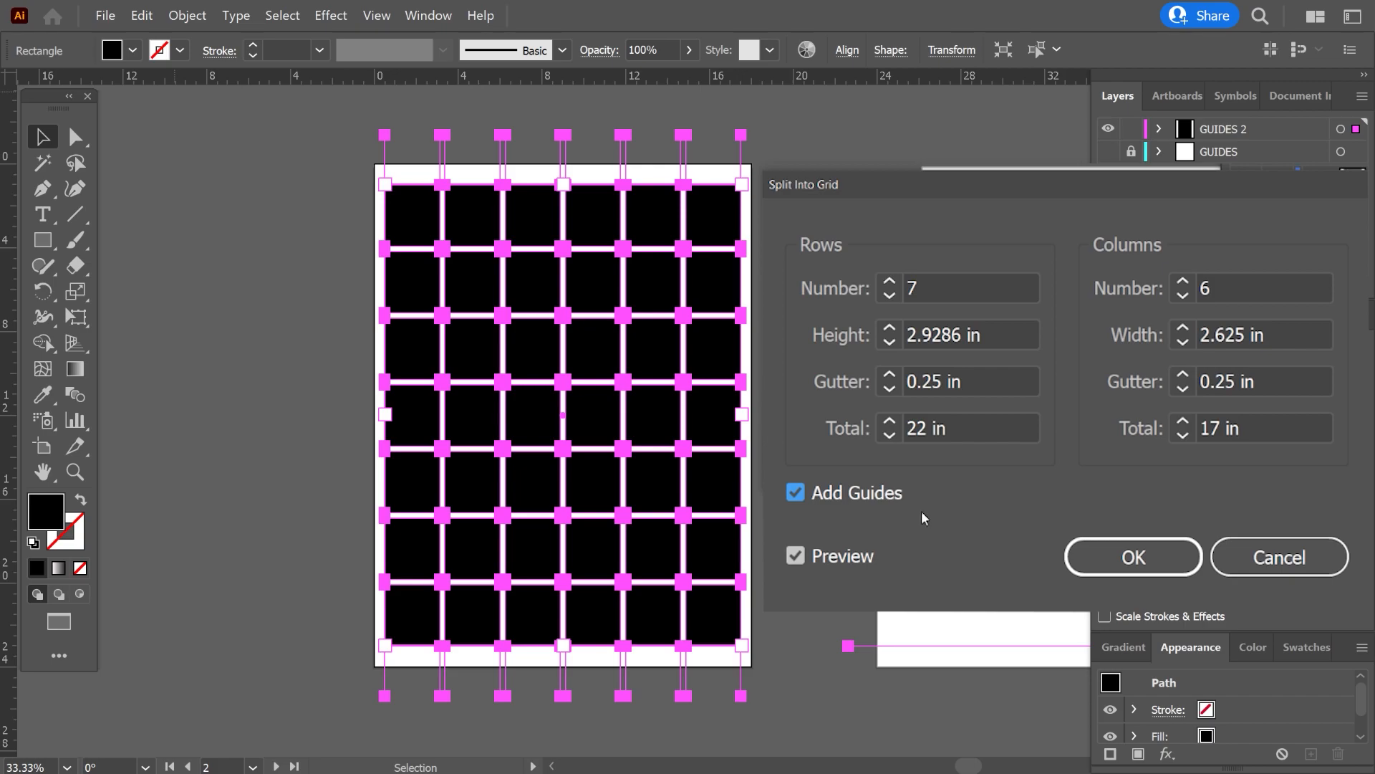
pyautogui.moveTo(861, 192); pyautogui.dragTo(1153, 216)
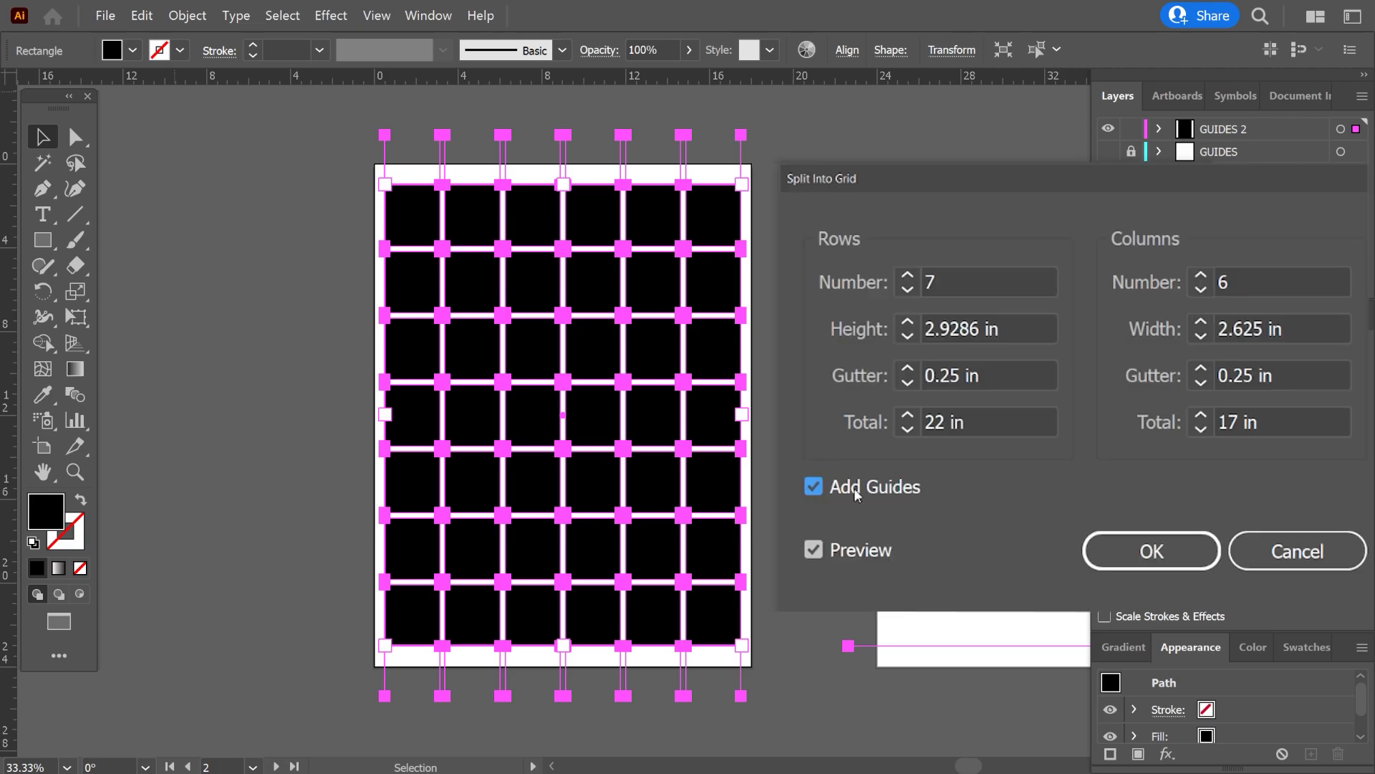
pyautogui.click(1116, 424)
pyautogui.click(1143, 549)
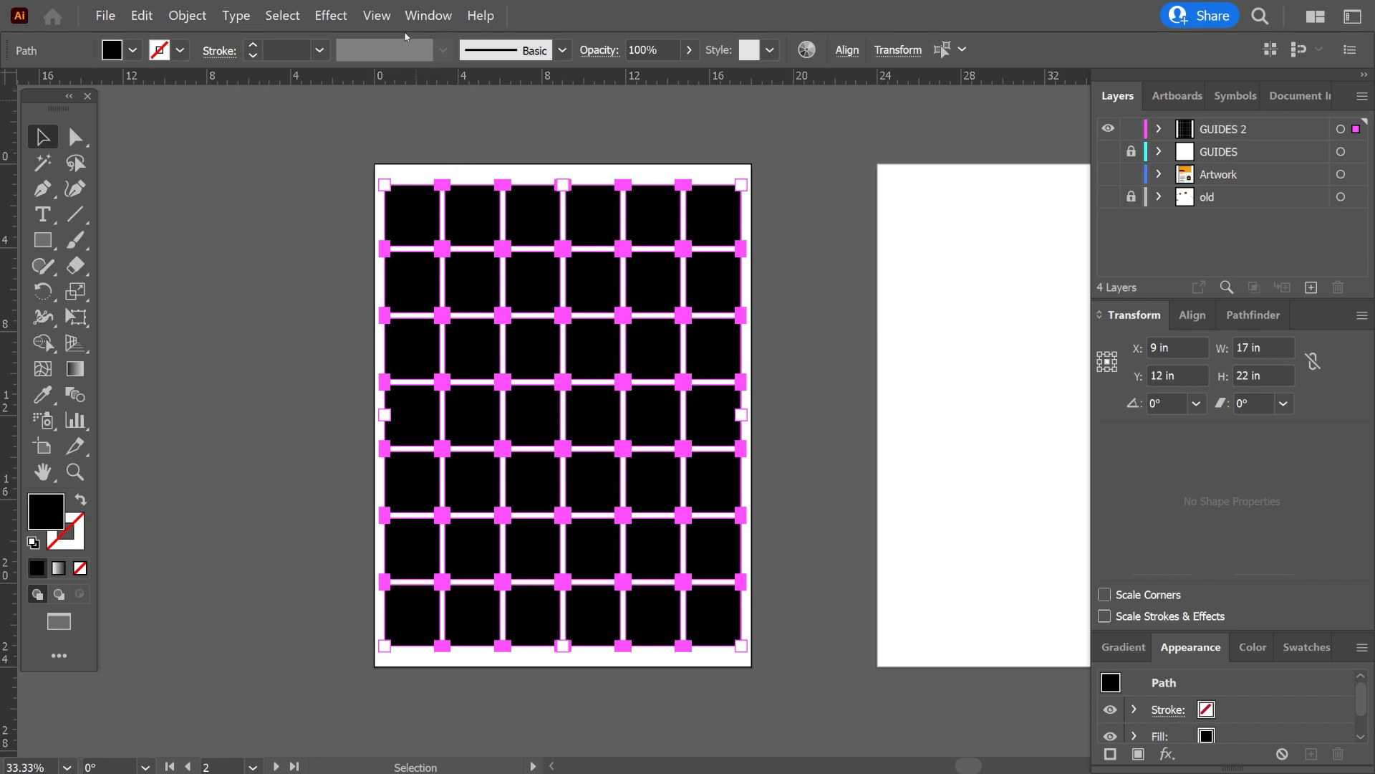
# Convert all the grid rectangles into guides and deselect them.
pyautogui.click(387, 20)
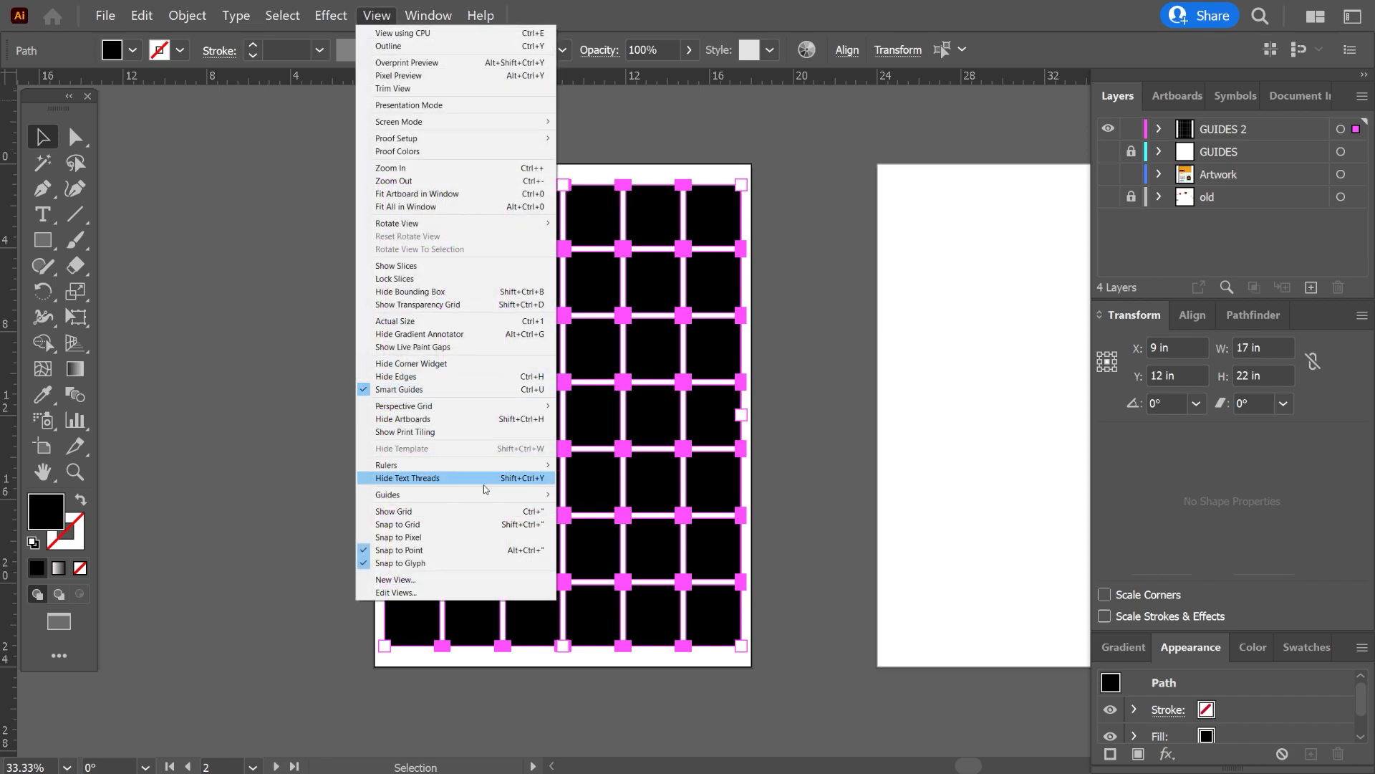
pyautogui.moveTo(488, 495)
pyautogui.click(614, 520)
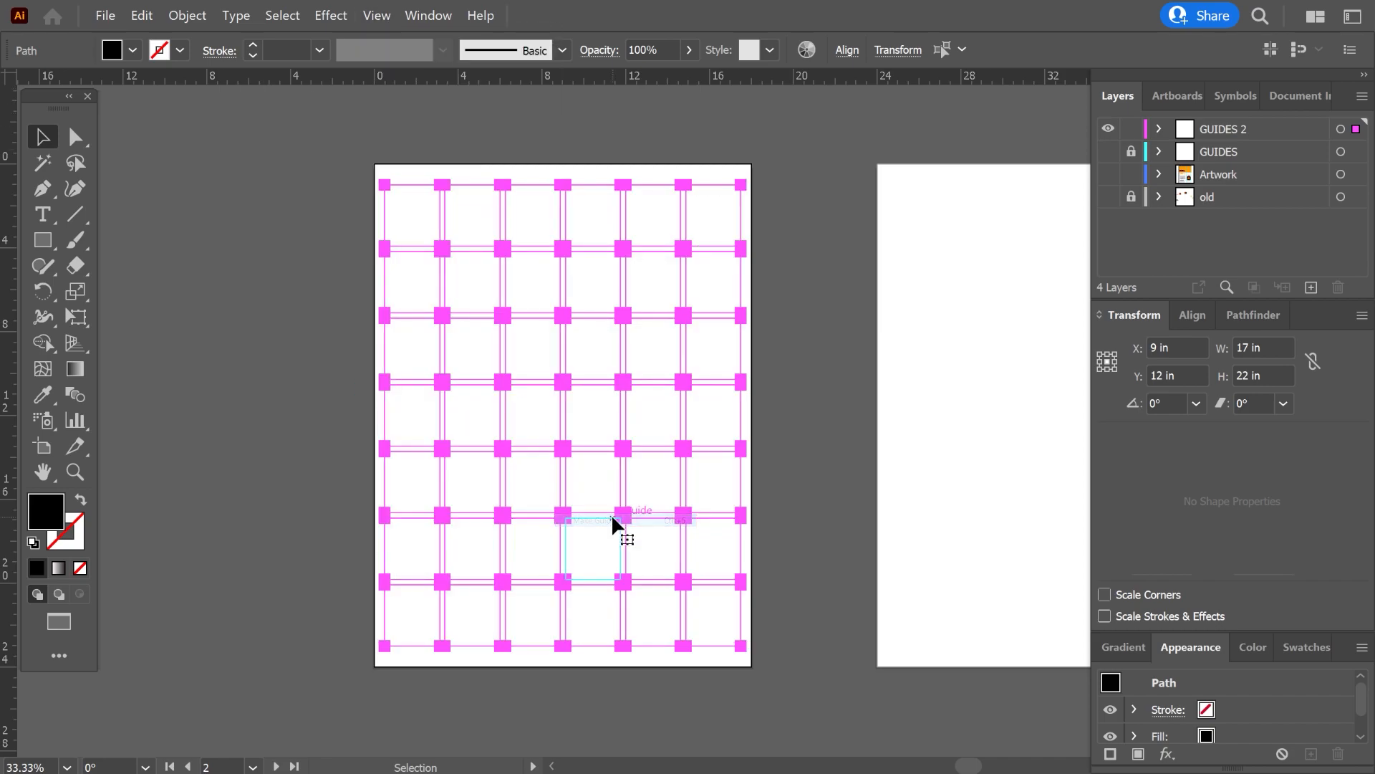
pyautogui.click(755, 460)
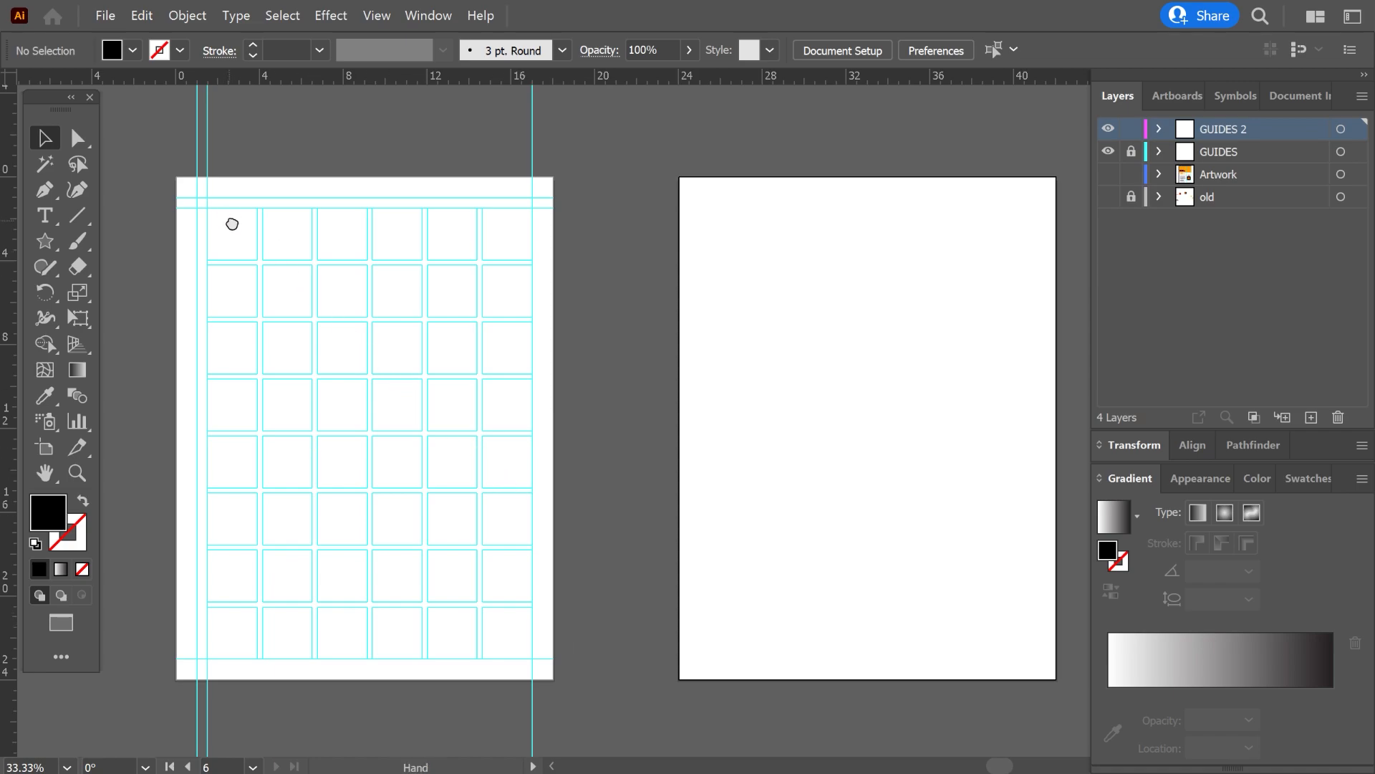
# Examine where the vertical margin guides sit against the ruler at both upper corners of the grid artboard.
pyautogui.moveTo(231, 221); pyautogui.dragTo(306, 264)
pyautogui.scroll(5, 244, 242)
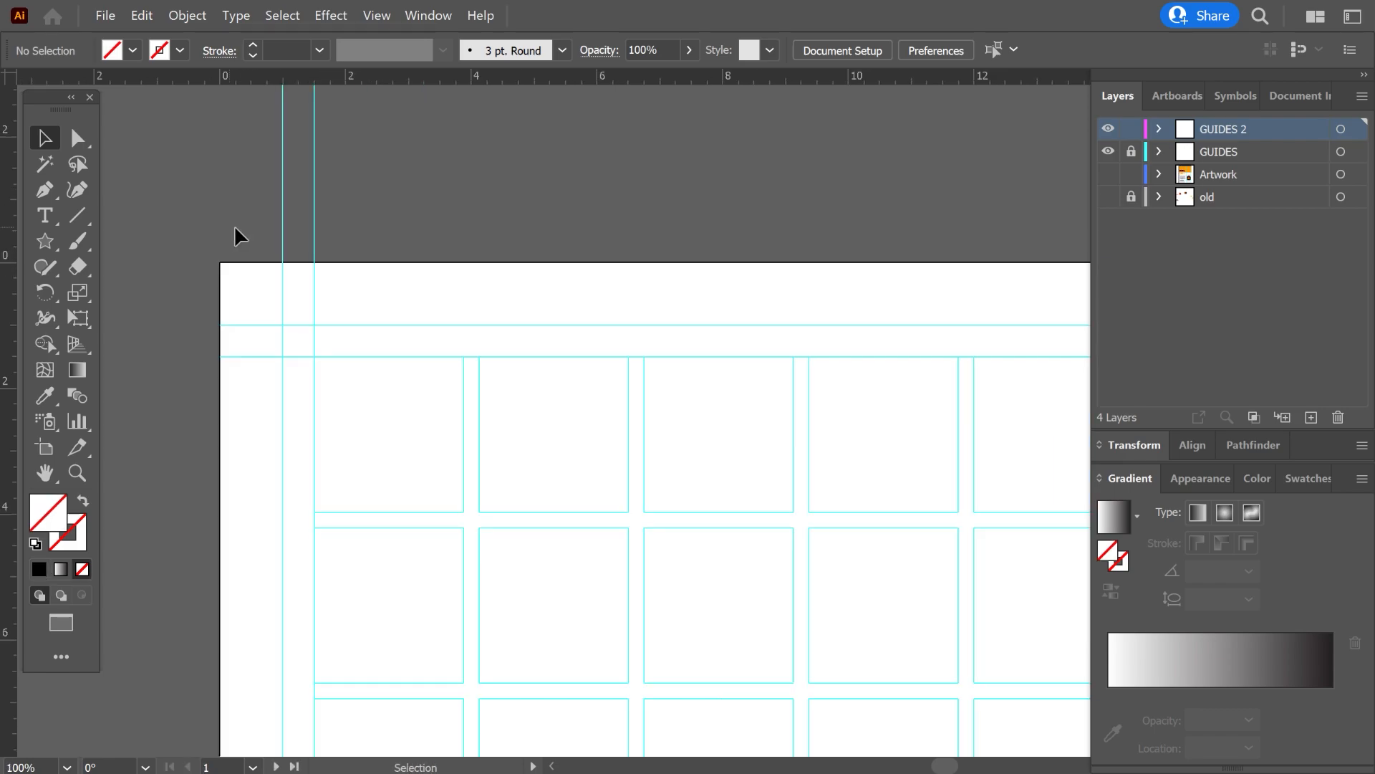
pyautogui.scroll(1, 242, 222)
pyautogui.scroll(1, 242, 222)
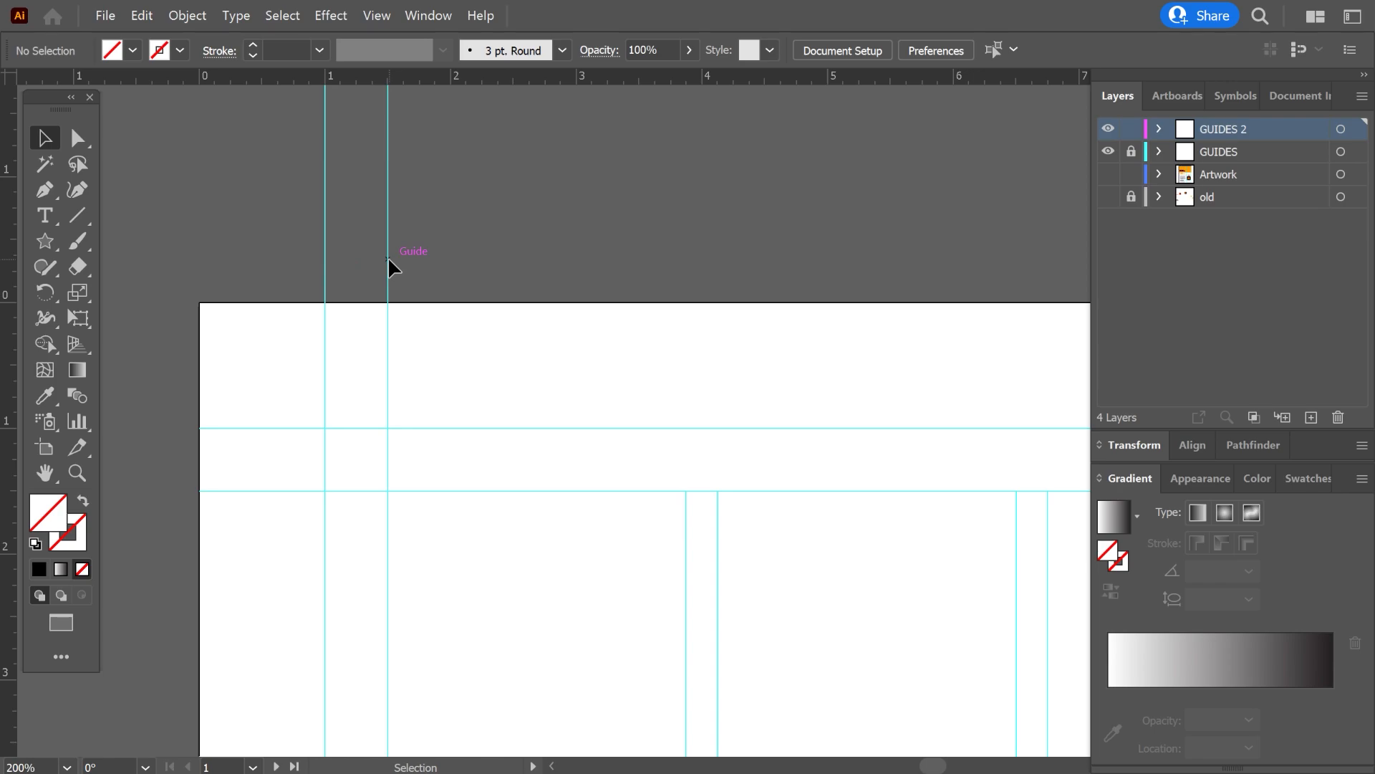
pyautogui.scroll(-3, 389, 257)
pyautogui.moveTo(1012, 263); pyautogui.dragTo(515, 324)
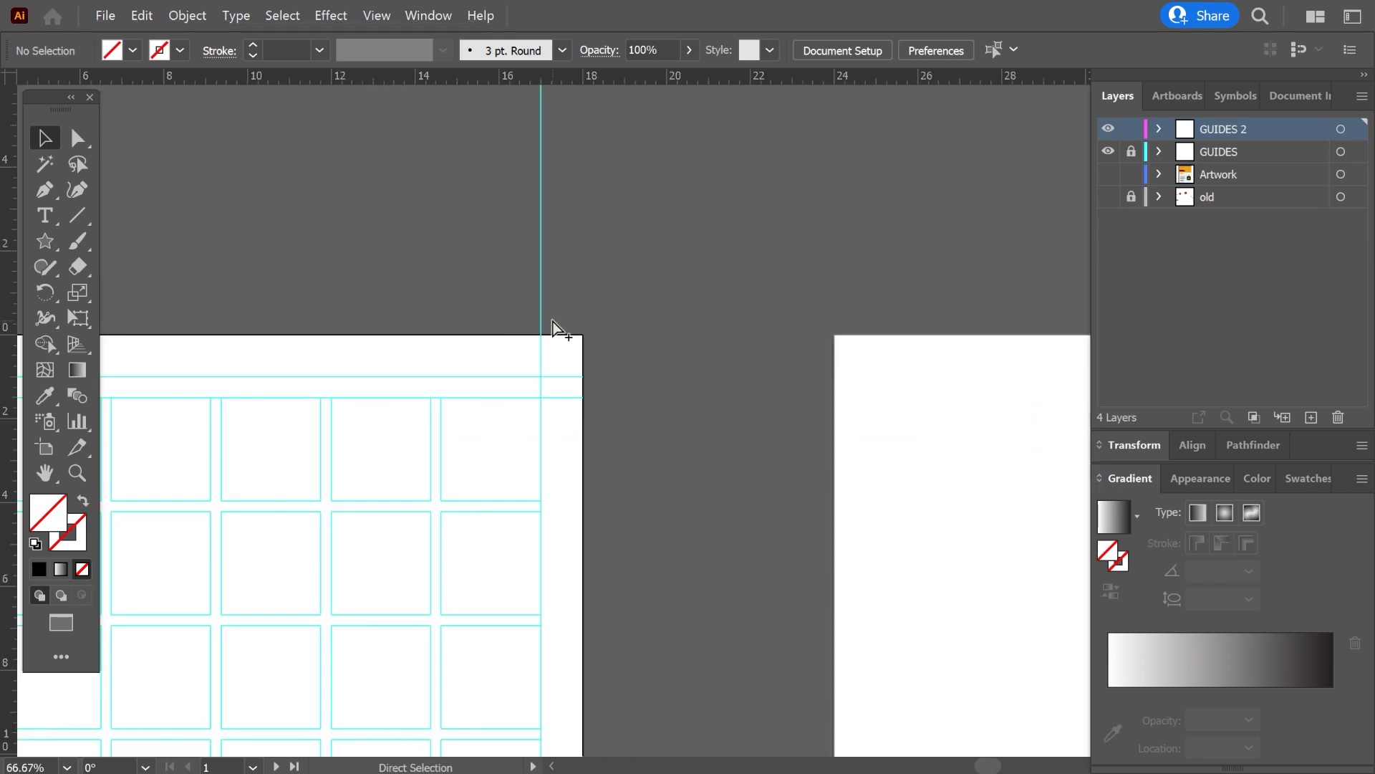
pyautogui.scroll(3, 552, 319)
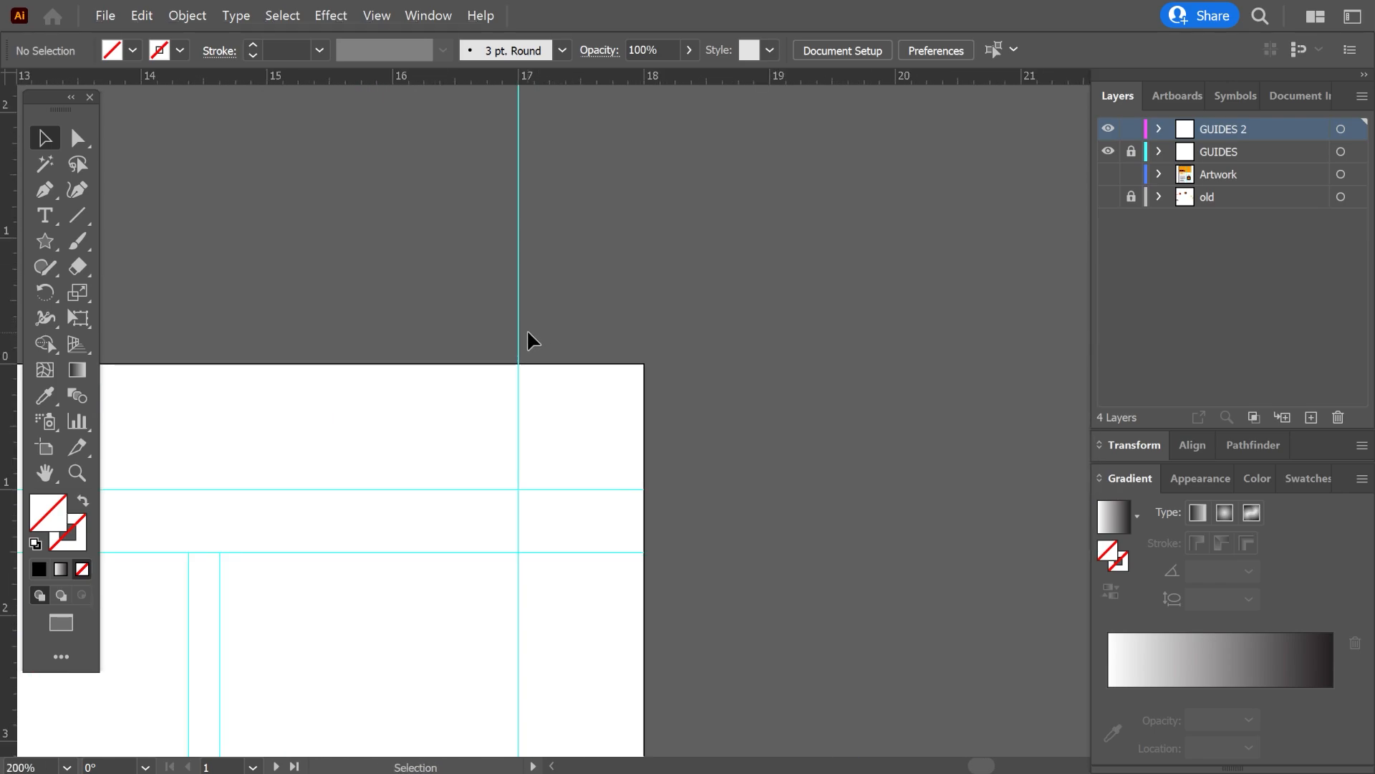
pyautogui.scroll(-5, 530, 335)
# Switch from global rulers to artboard rulers for the blank artboard.
pyautogui.click(445, 220)
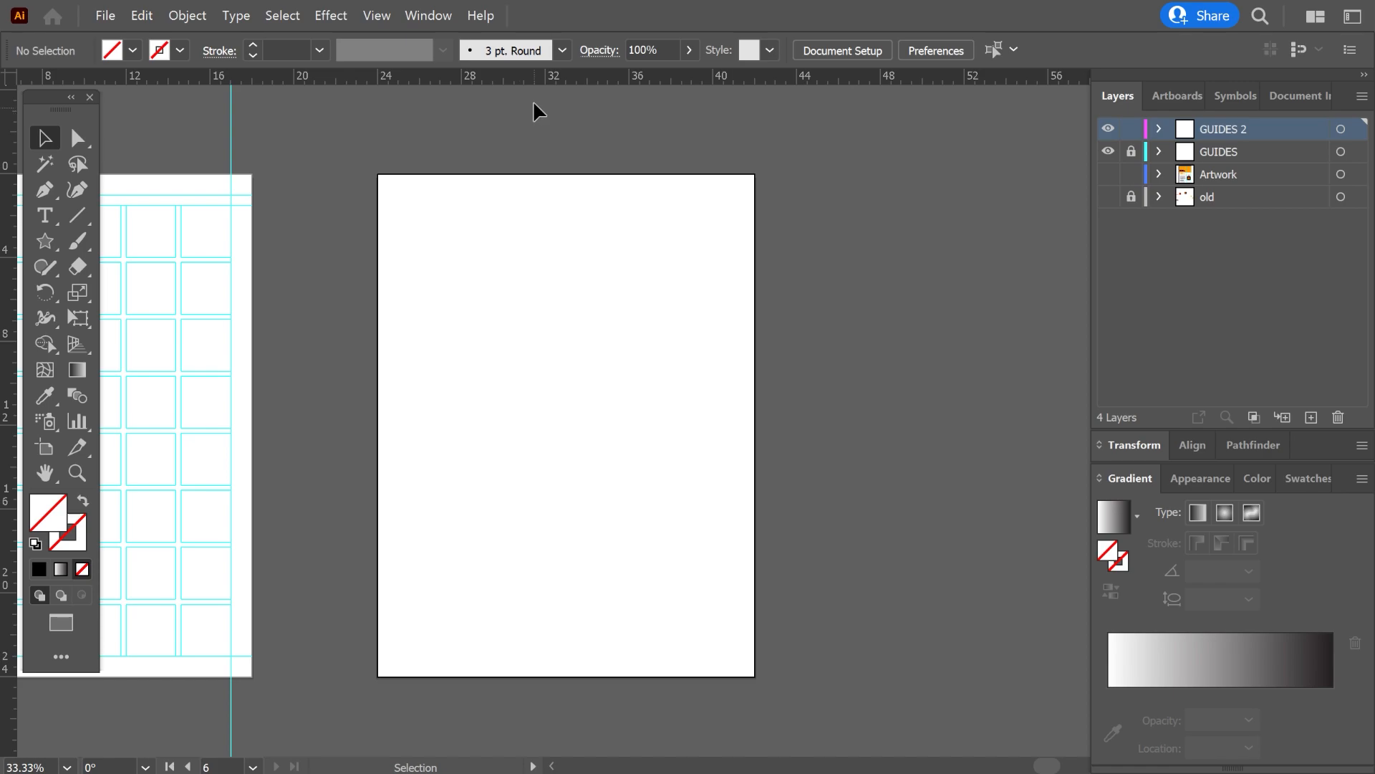
pyautogui.rightClick(513, 77)
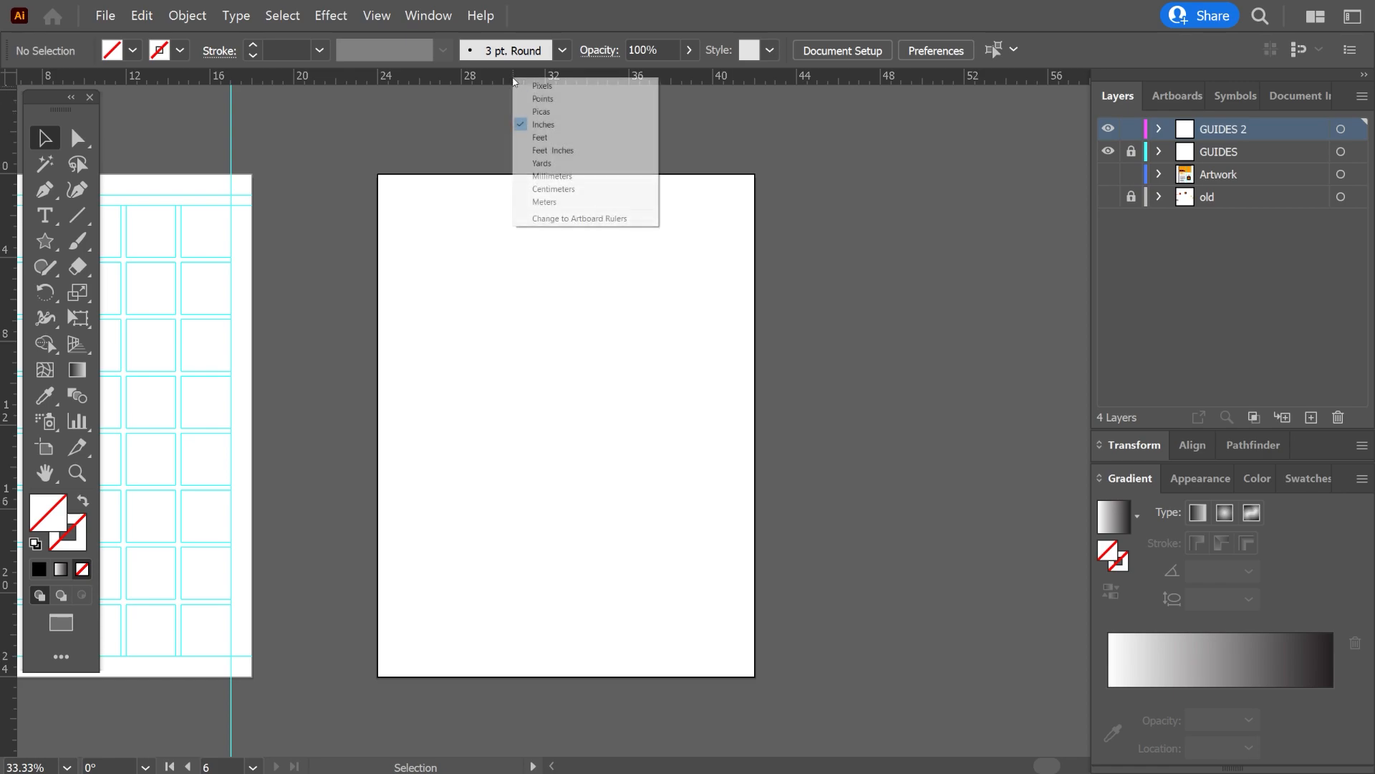
pyautogui.click(586, 218)
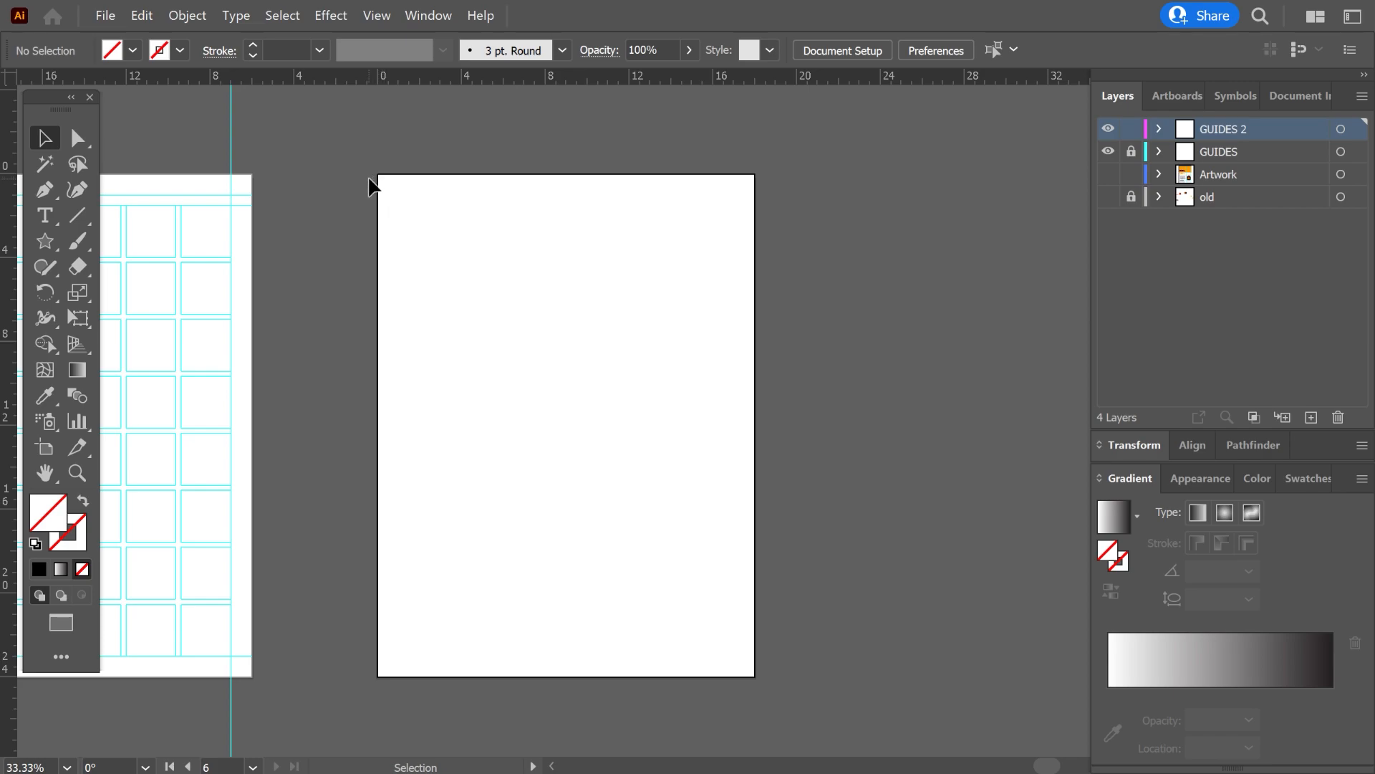
# Place vertical ruler guides at 1 in and 1.5 in from the blank artboard's left edge.
pyautogui.scroll(4, 377, 171)
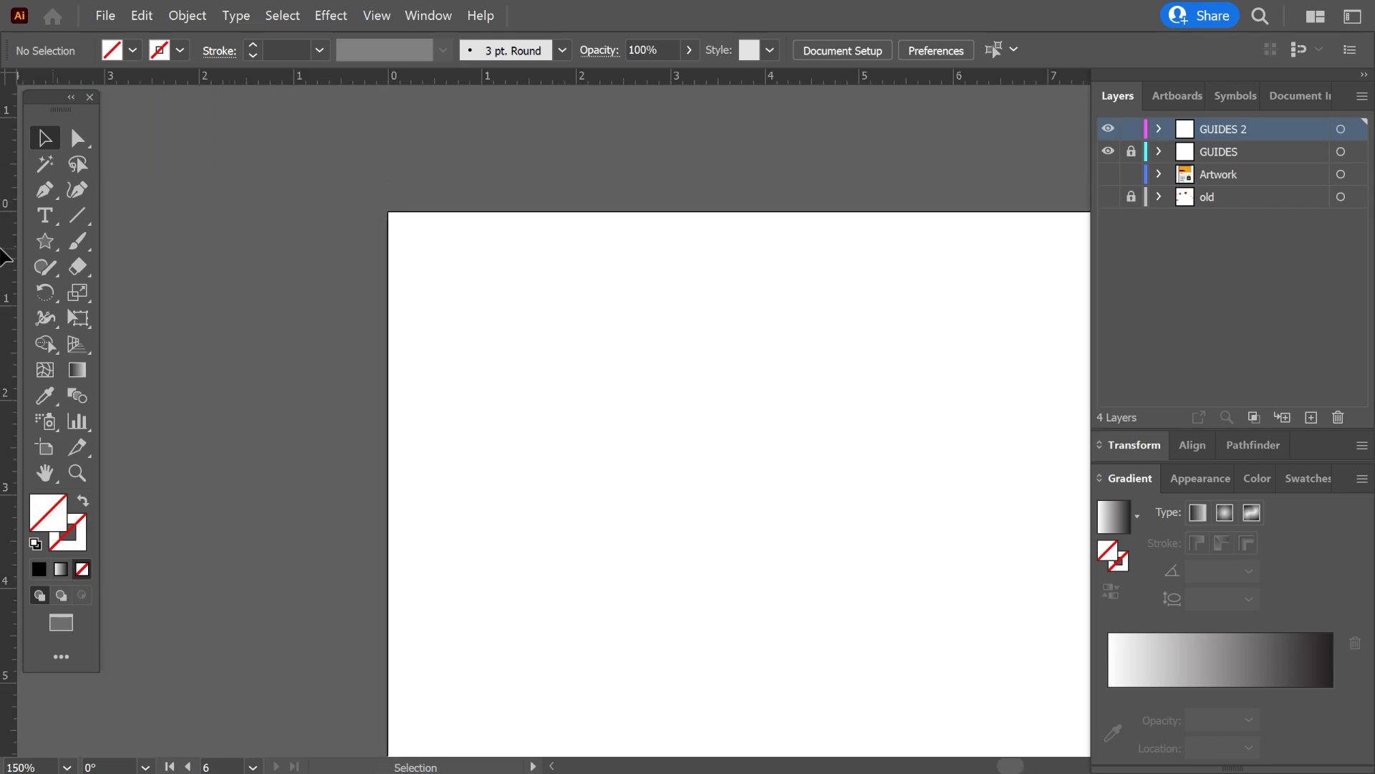
pyautogui.moveTo(2, 249); pyautogui.dragTo(483, 237)
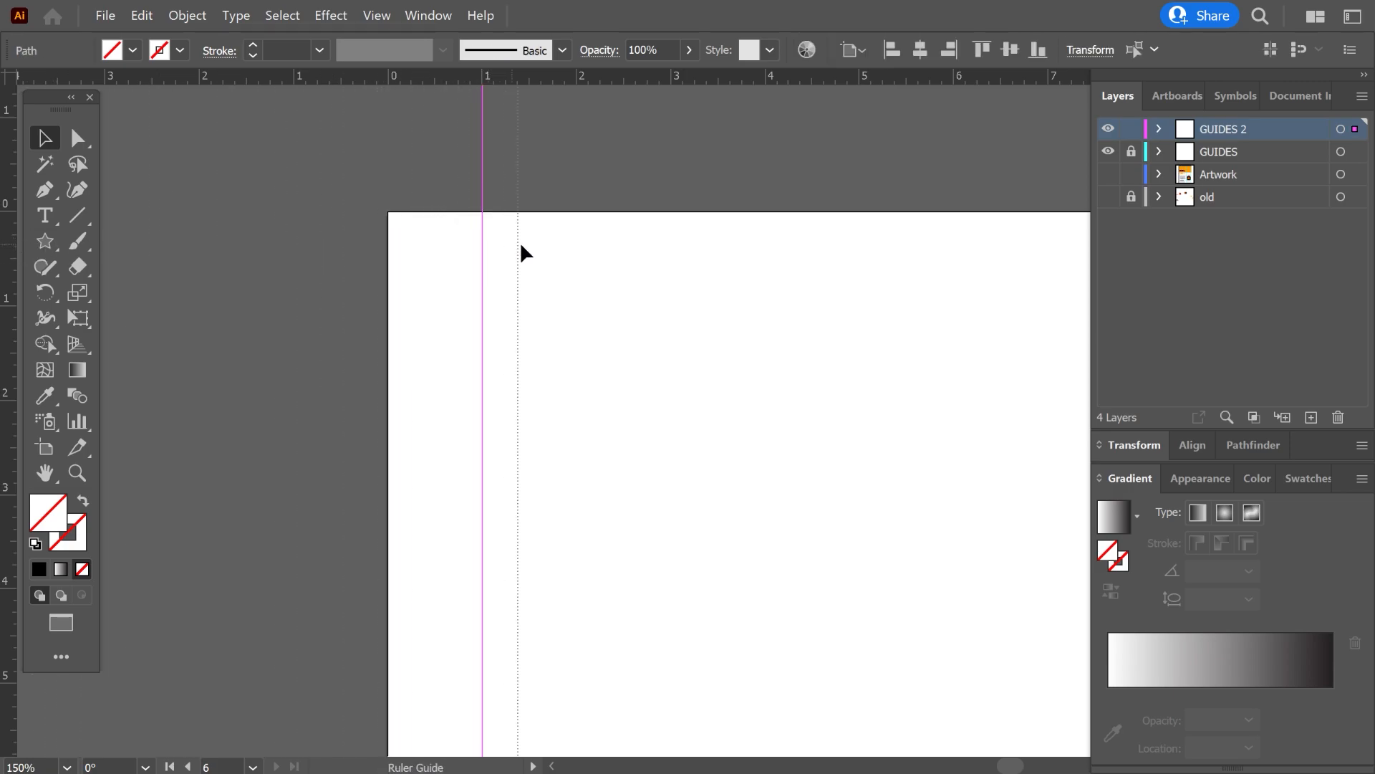
pyautogui.moveTo(525, 247); pyautogui.dragTo(523, 238)
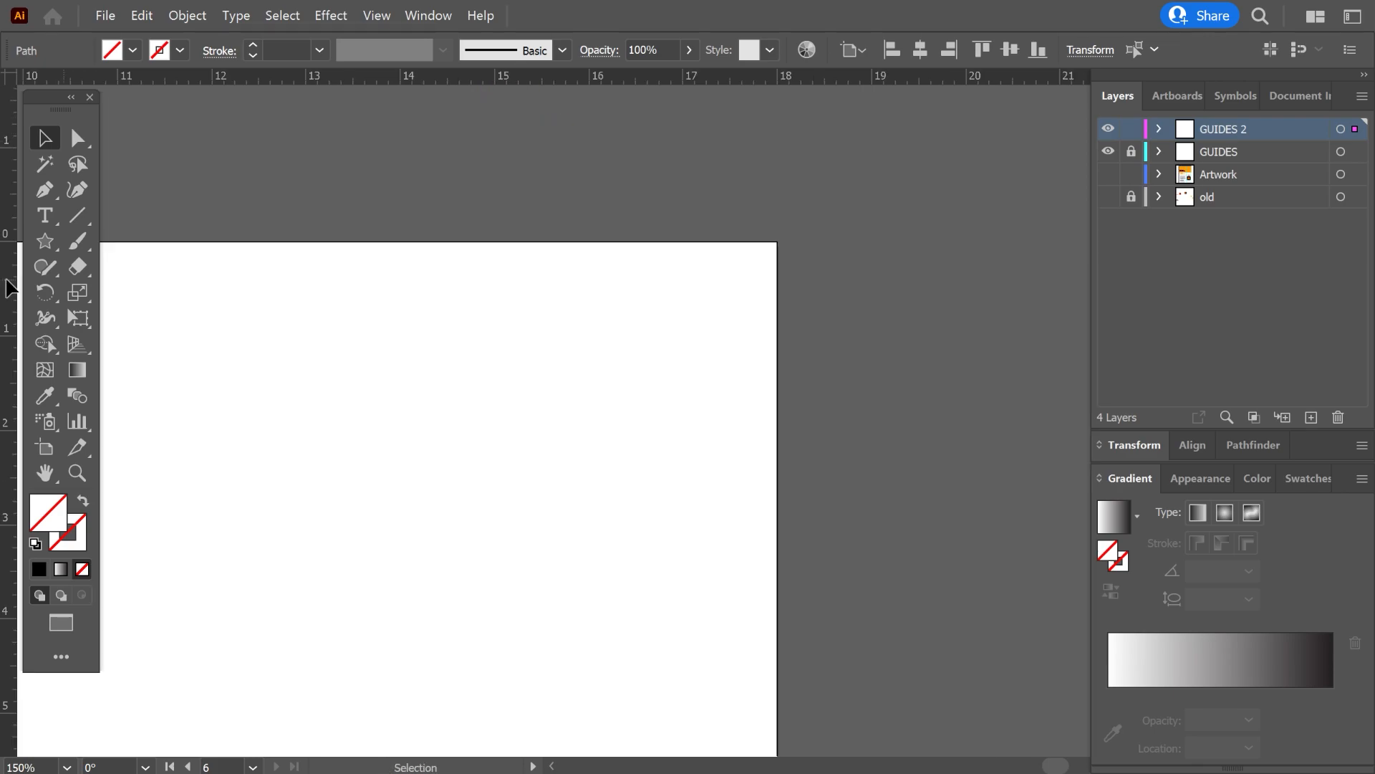
pyautogui.moveTo(7, 287); pyautogui.dragTo(522, 271)
pyautogui.moveTo(658, 263); pyautogui.dragTo(686, 260)
pyautogui.click(734, 259)
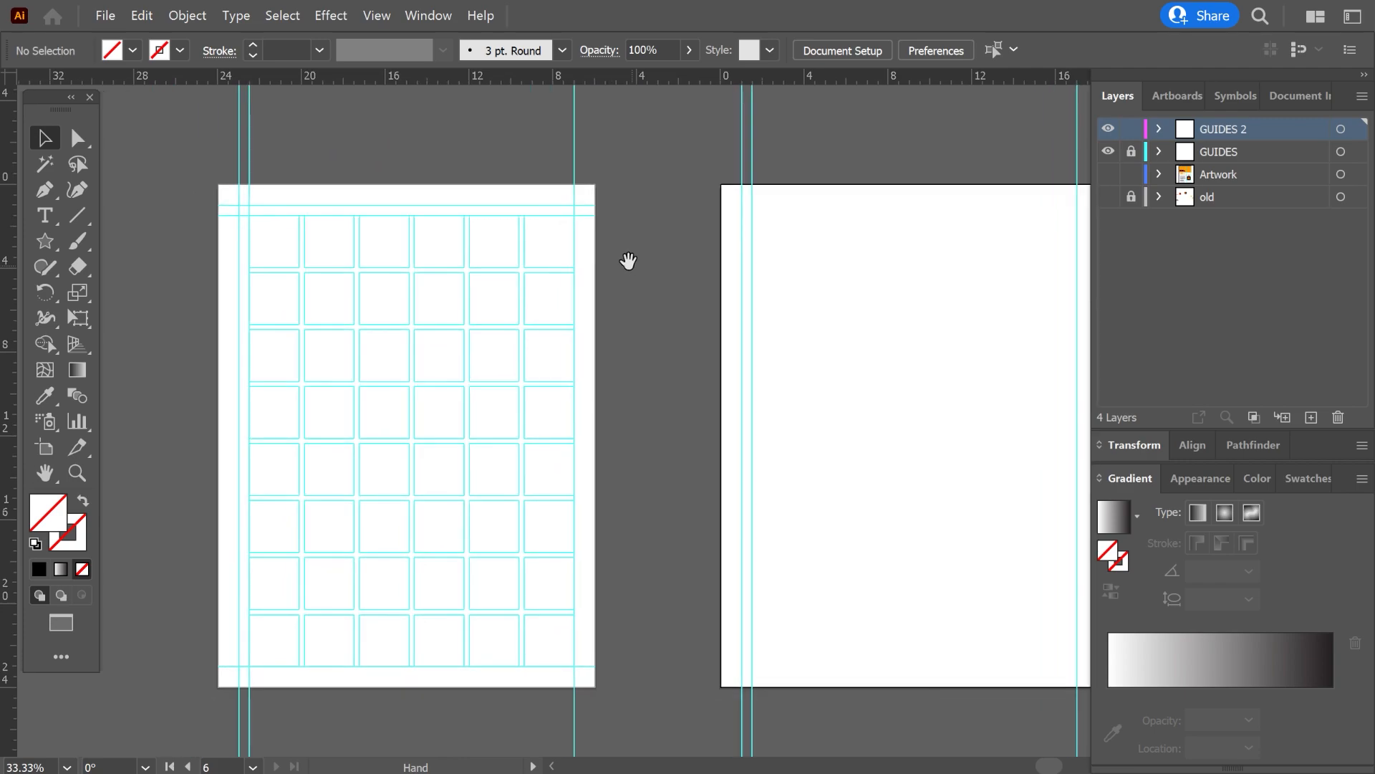
# Examine the positions of the horizontal margin guides near the upper and lower edges of the grid artboard.
pyautogui.moveTo(353, 228); pyautogui.dragTo(479, 234)
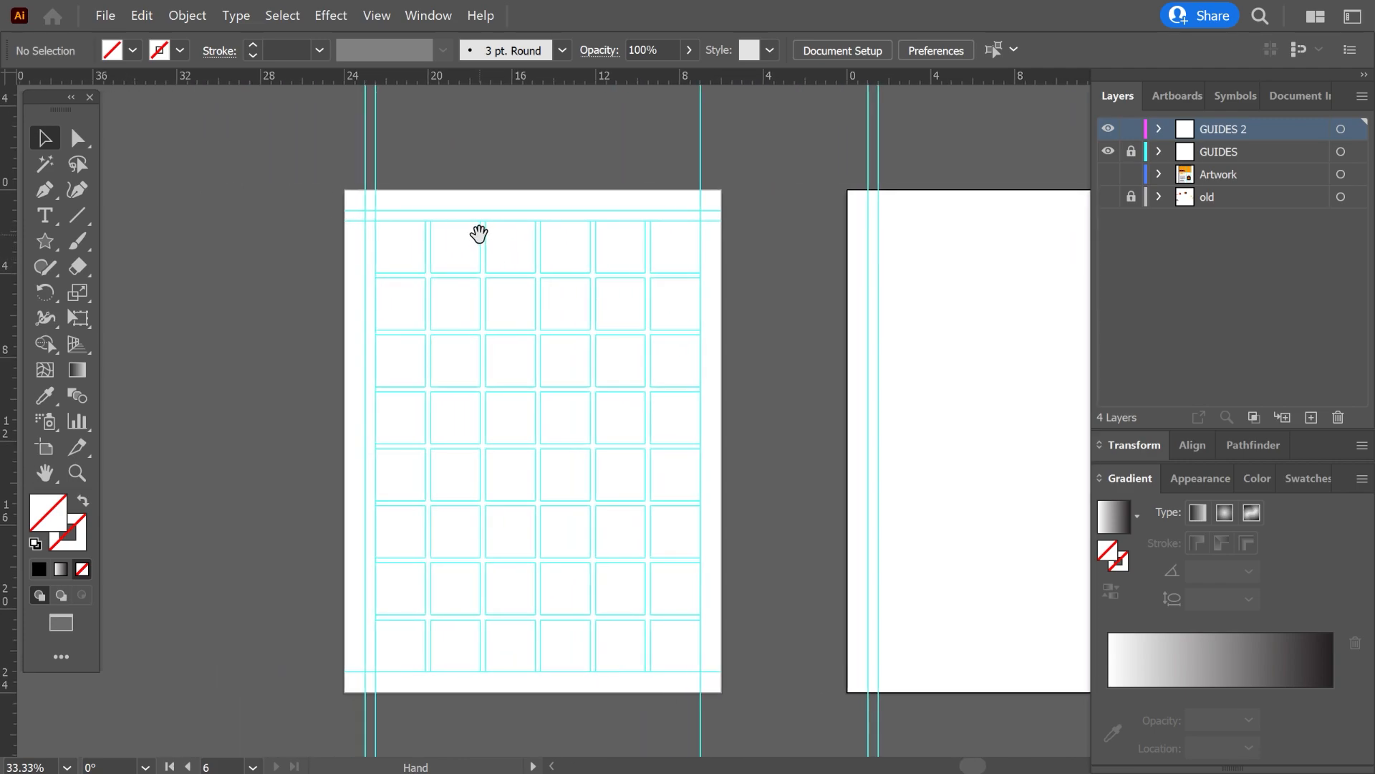
pyautogui.scroll(2, 454, 207)
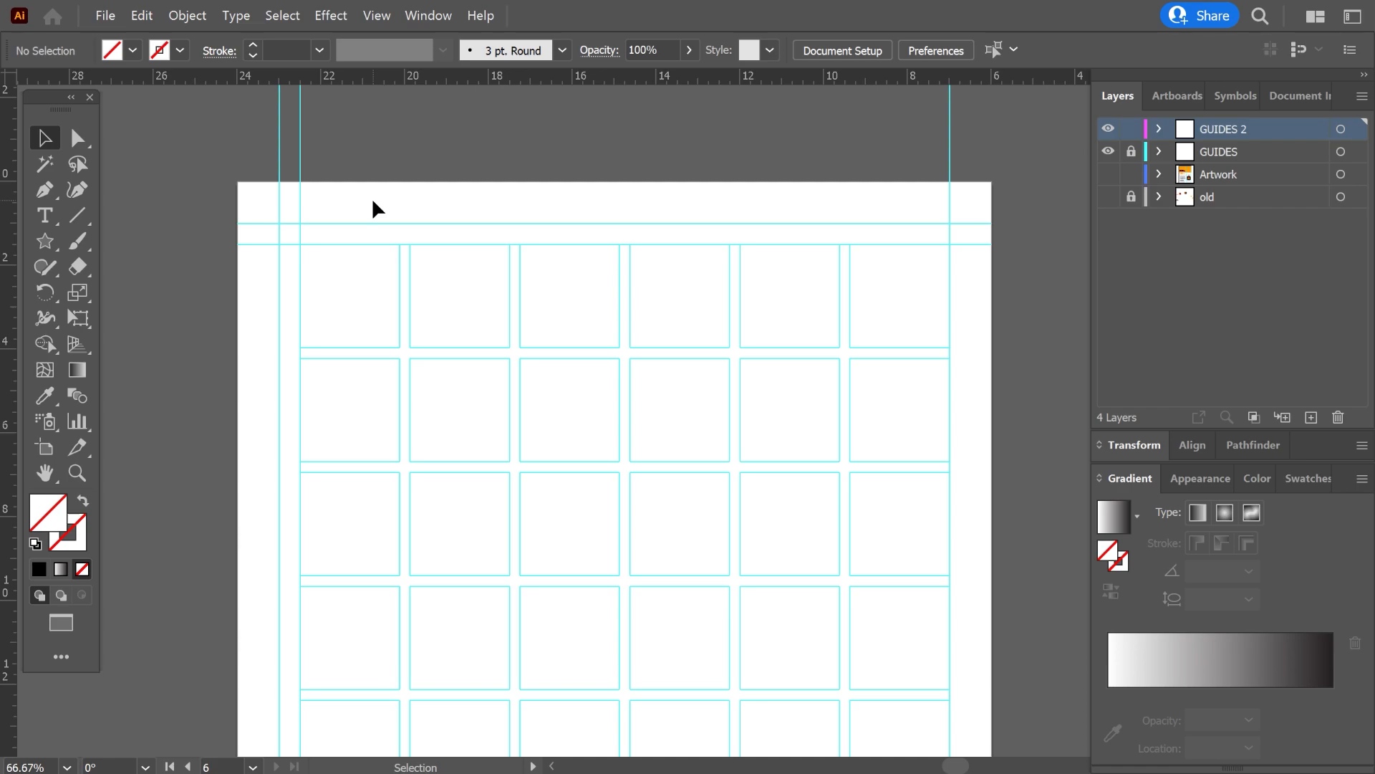
pyautogui.scroll(3, 247, 223)
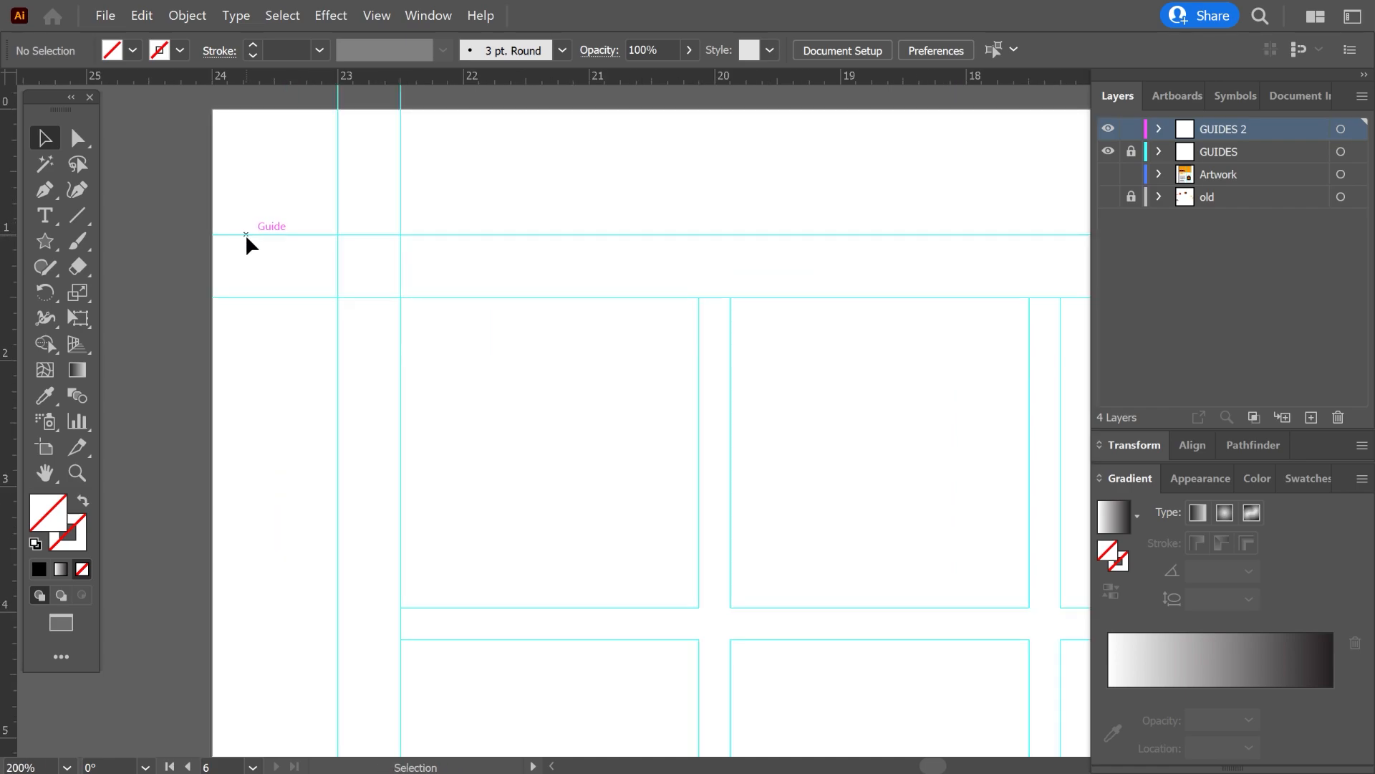
pyautogui.scroll(-5, 252, 295)
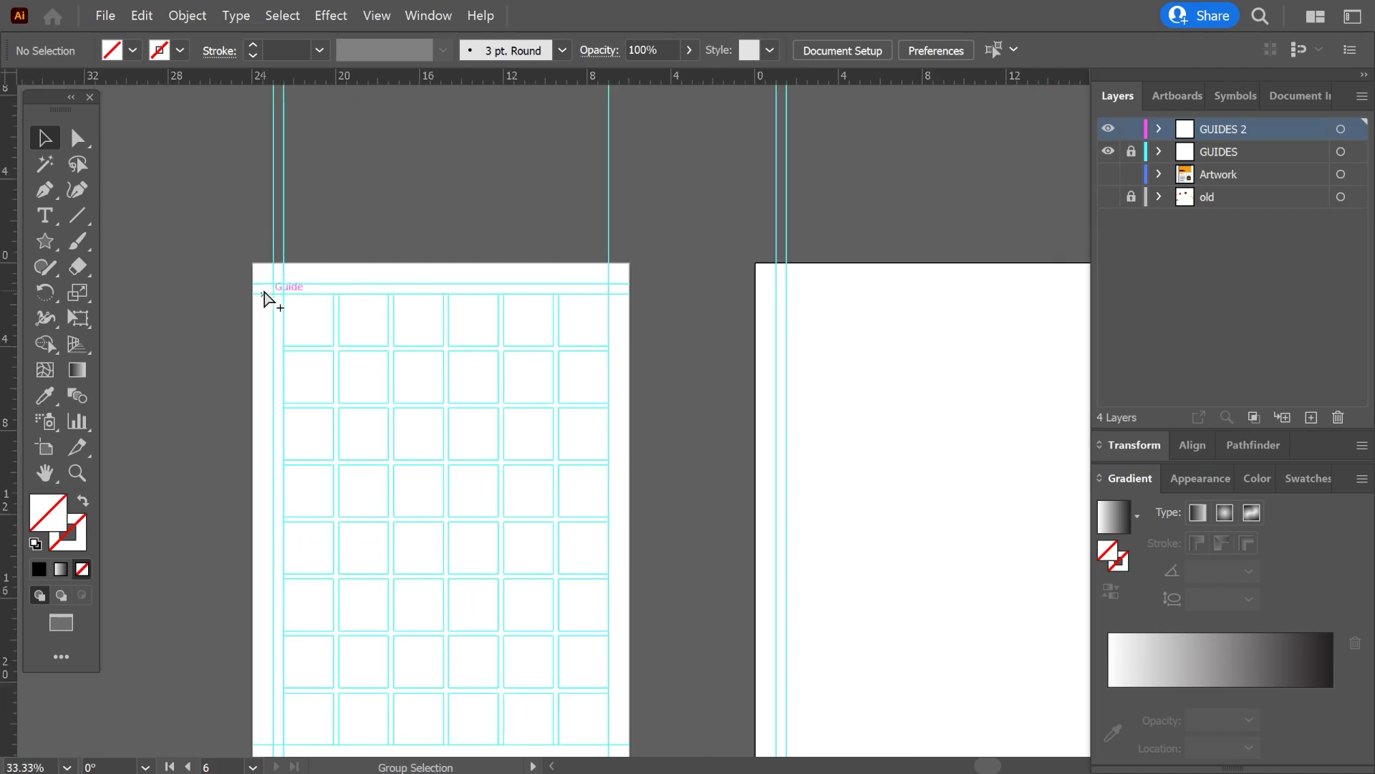
pyautogui.scroll(5, 251, 405)
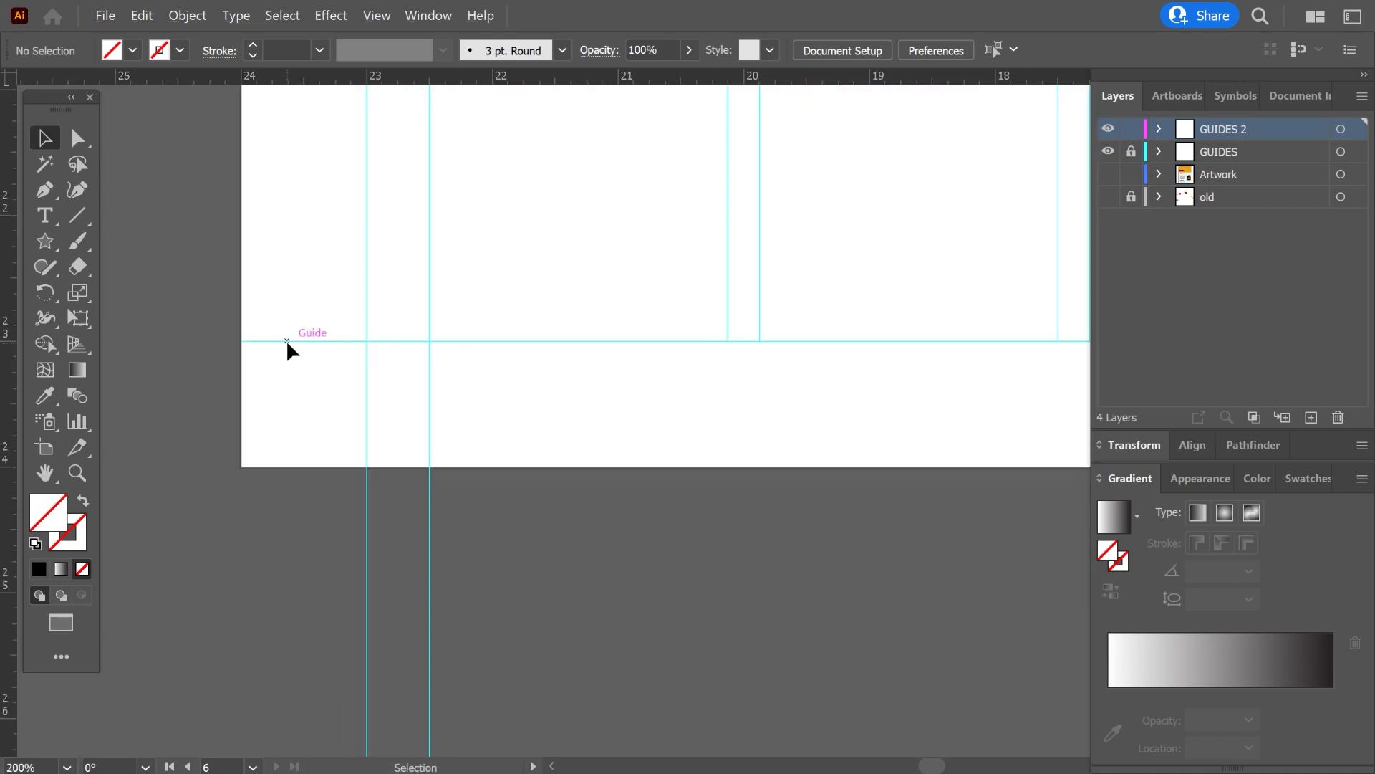
# With the Artboard tool, place horizontal guides confined to the blank artboard at 1 in, 1.5 in and 23 in from its upper edge.
pyautogui.scroll(-6, 269, 406)
pyautogui.moveTo(730, 351); pyautogui.dragTo(449, 585)
pyautogui.scroll(2, 482, 297)
pyautogui.hscroll(-1, 482, 297)
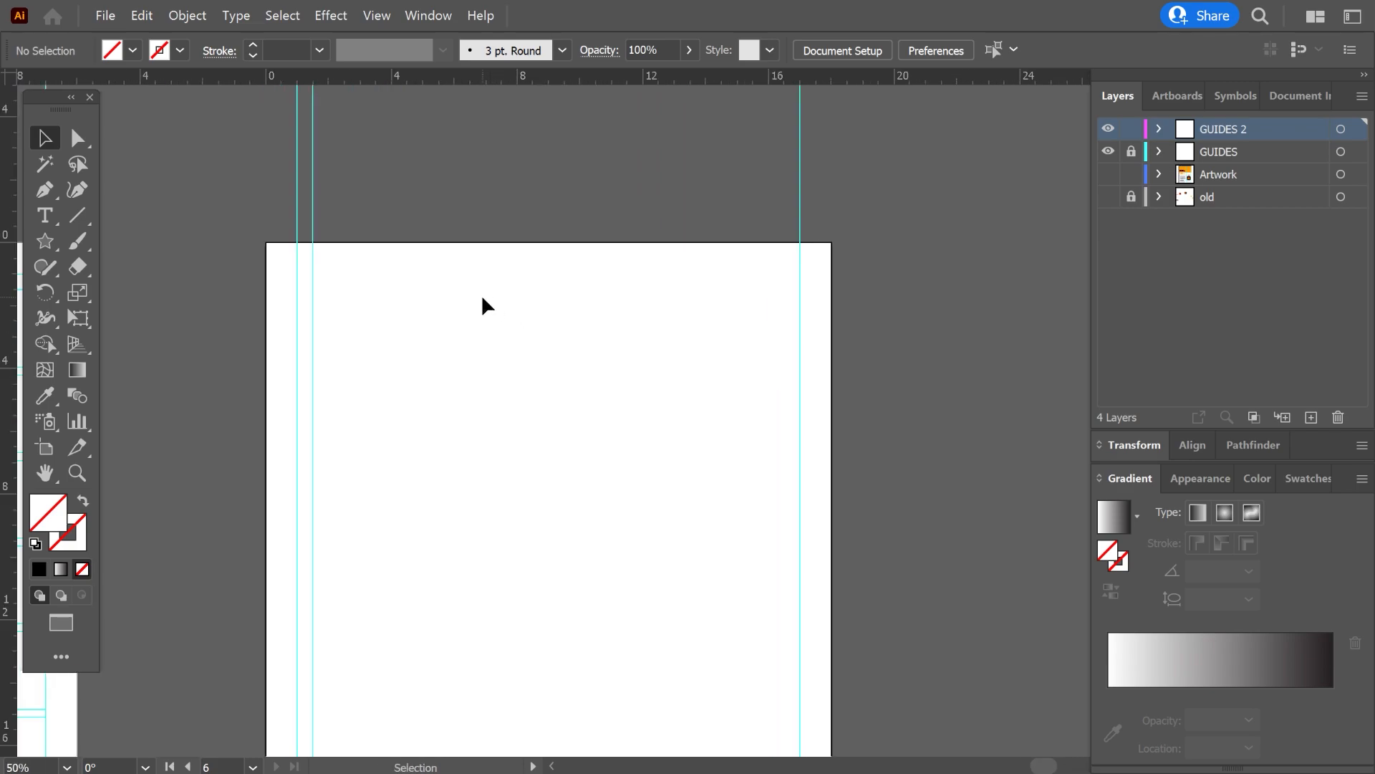
pyautogui.hotkey('shift', 'o')
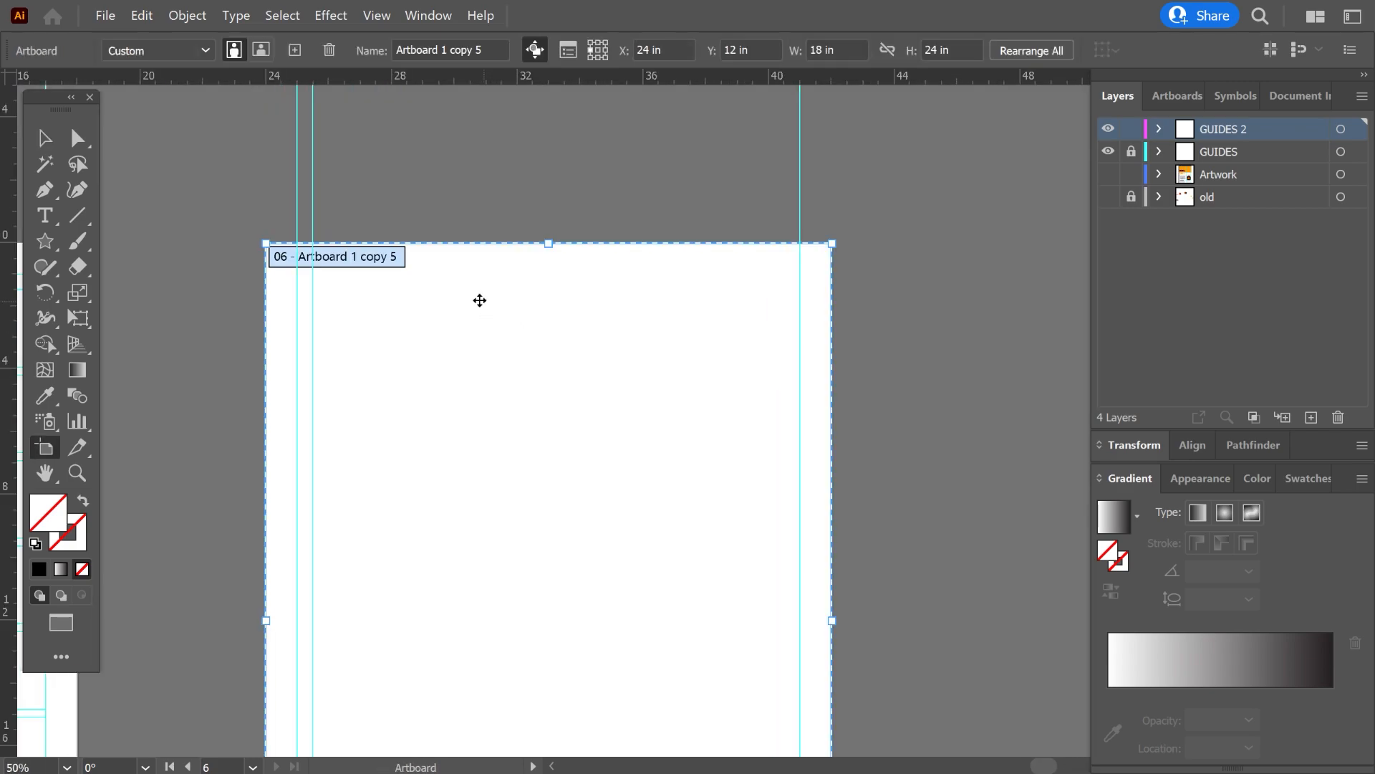
pyautogui.scroll(3, 314, 296)
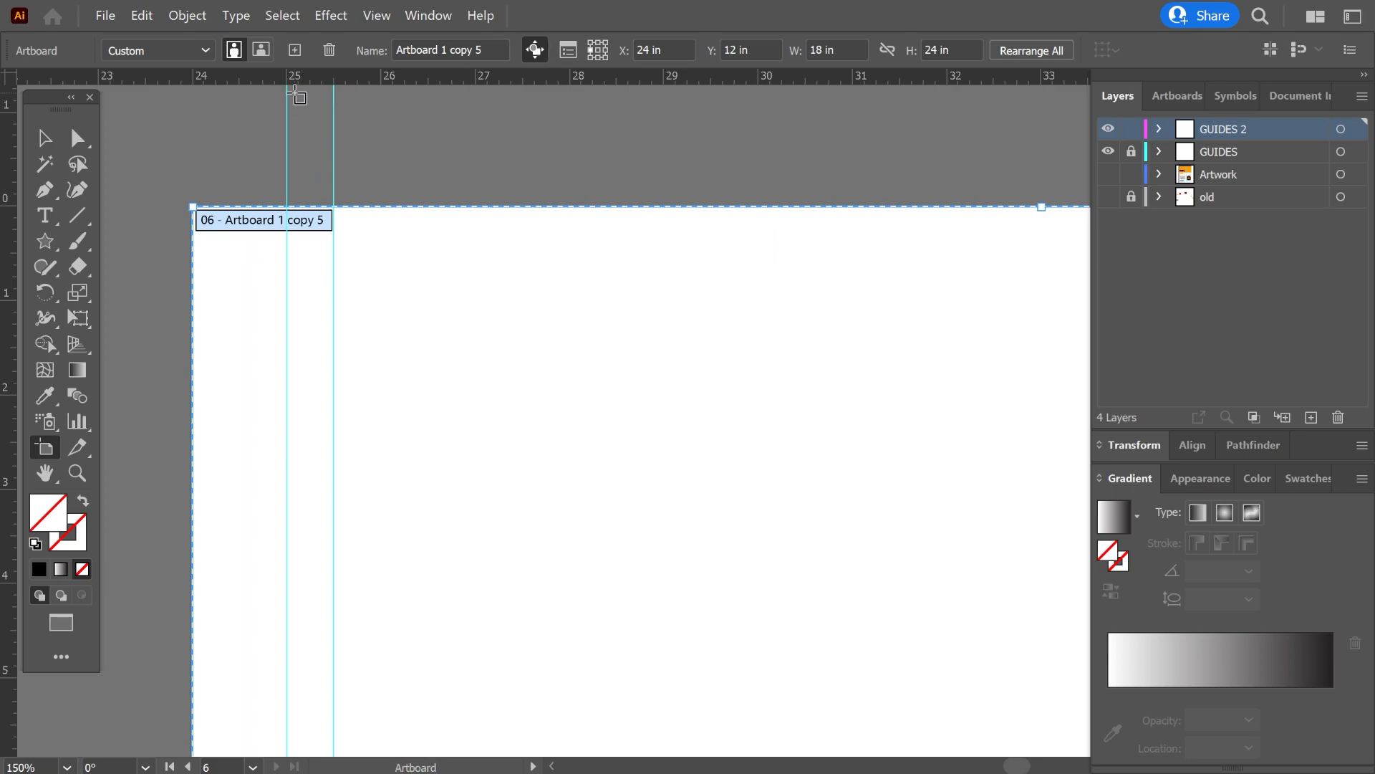
pyautogui.click(259, 301)
pyautogui.moveTo(349, 349); pyautogui.dragTo(351, 348)
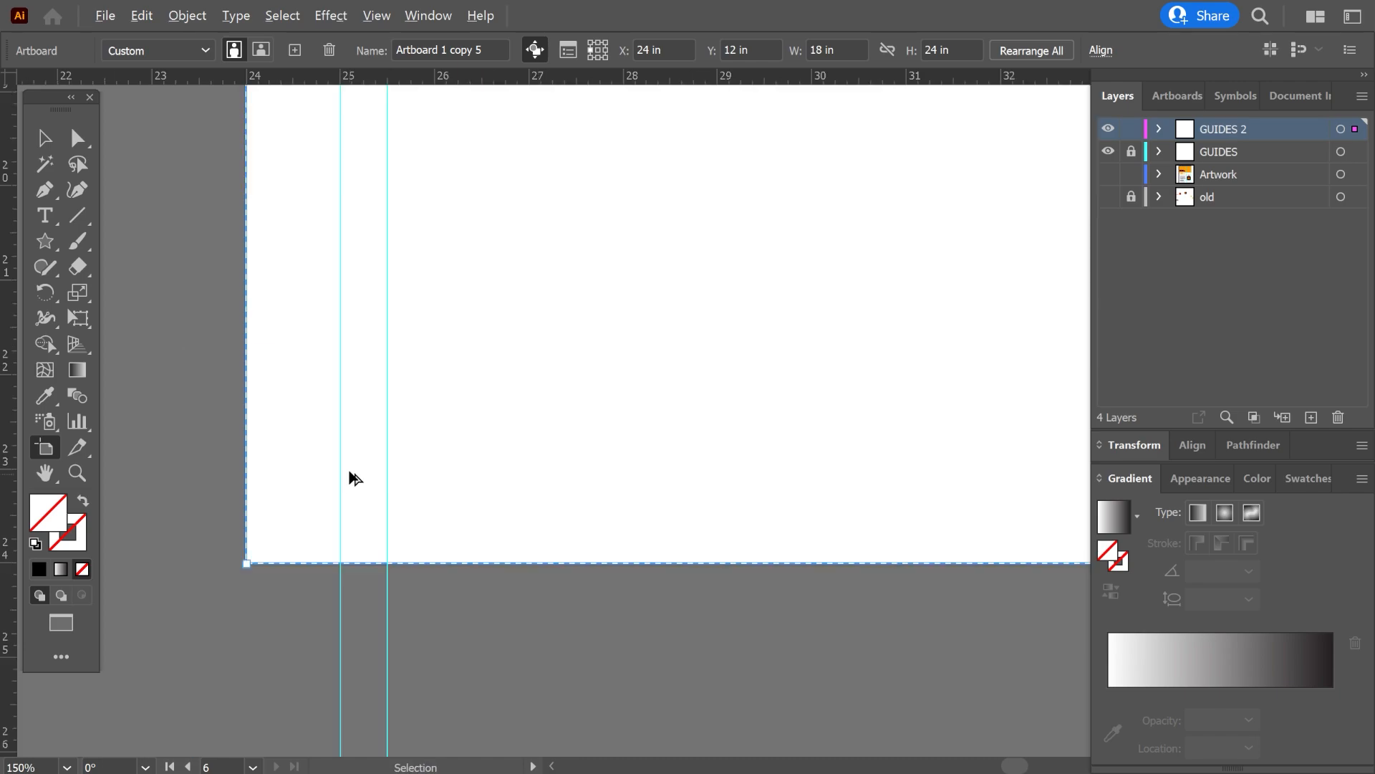
pyautogui.moveTo(351, 82); pyautogui.dragTo(361, 407)
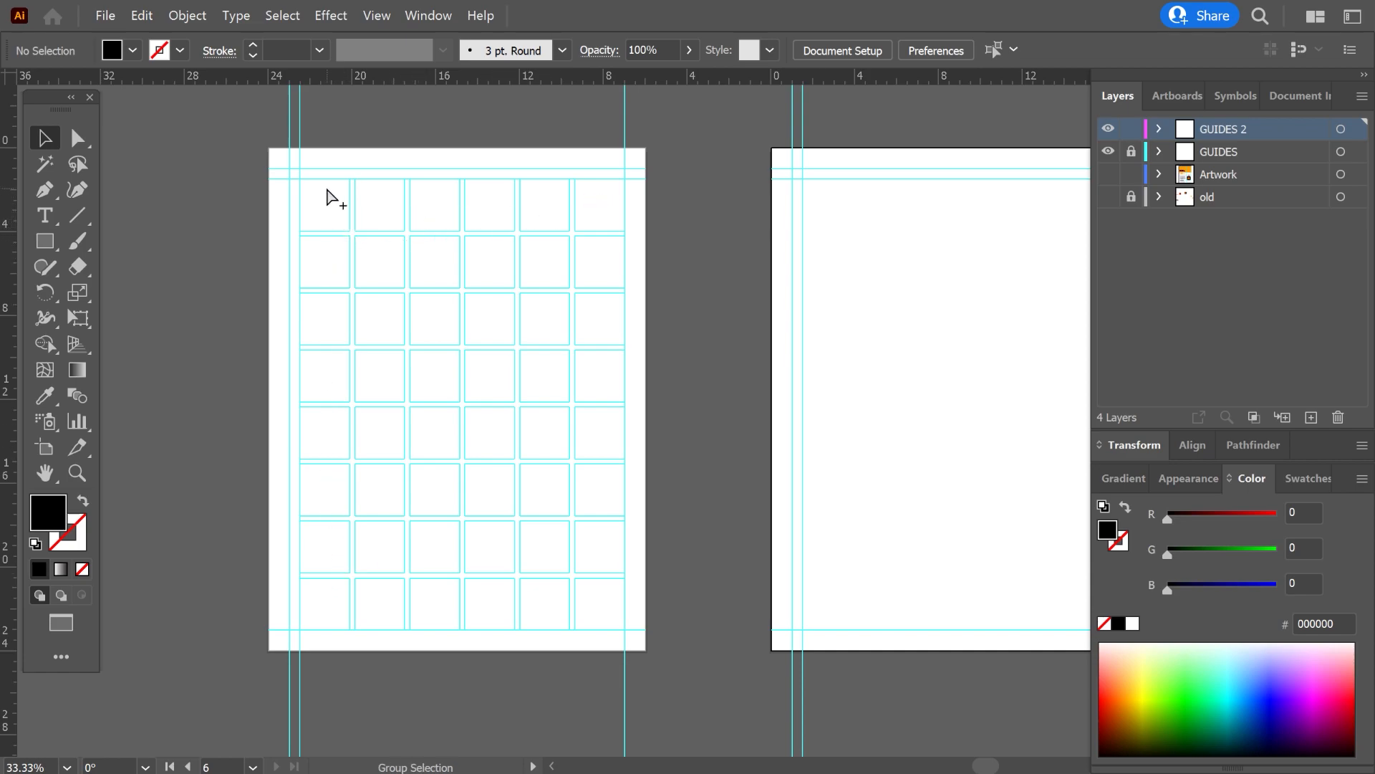
# Measure the grid's gutters by drawing a small rectangle across the gap where four cells meet on the grid artboard.
pyautogui.scroll(5, 344, 215)
pyautogui.press('m')
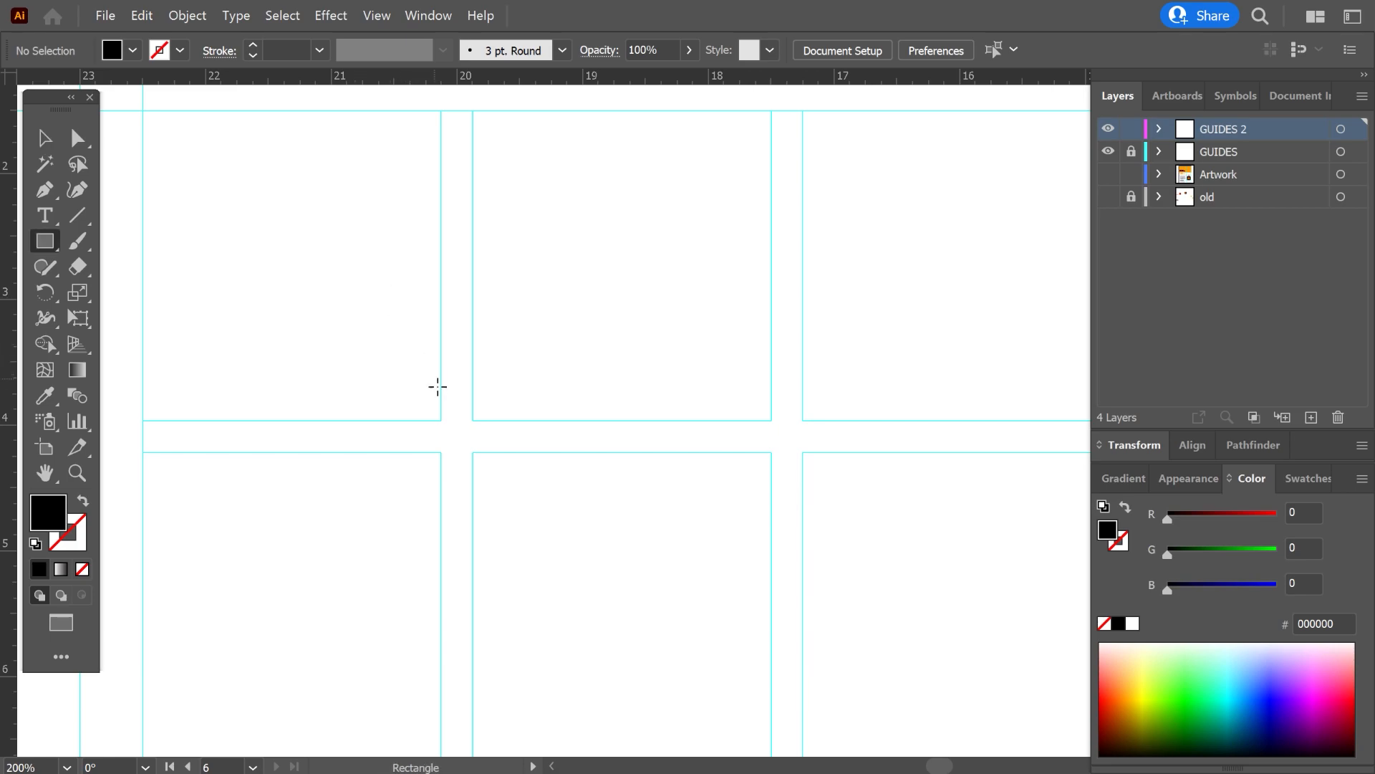
pyautogui.moveTo(440, 419); pyautogui.dragTo(473, 454)
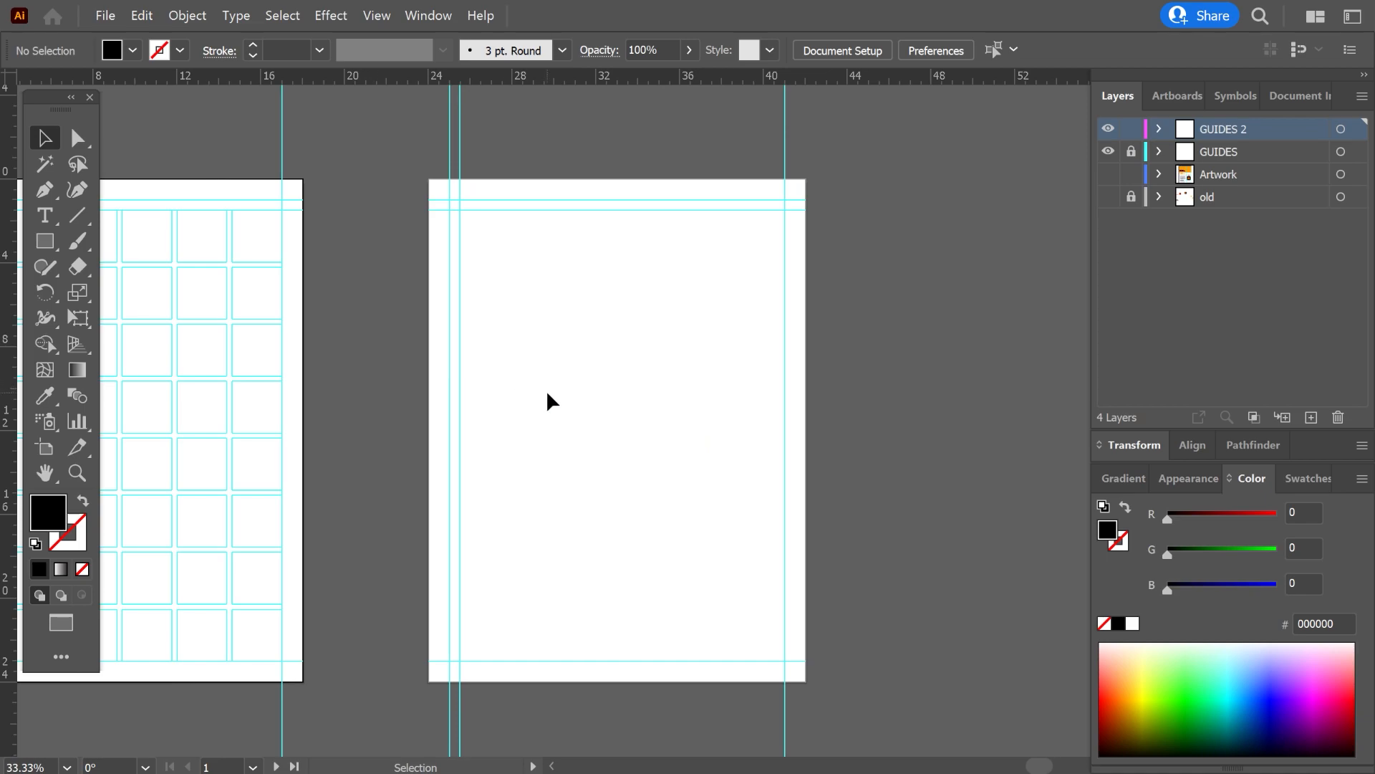
# Draw a 15.5 by 21.5 in rectangle filling the area inside the inner margin guides of the blank artboard.
pyautogui.click(548, 395)
pyautogui.press('m')
pyautogui.moveTo(459, 209)
pyautogui.mouseDown()
pyautogui.moveTo(510, 262)
pyautogui.moveTo(695, 575)
pyautogui.moveTo(785, 660)
pyautogui.mouseUp()
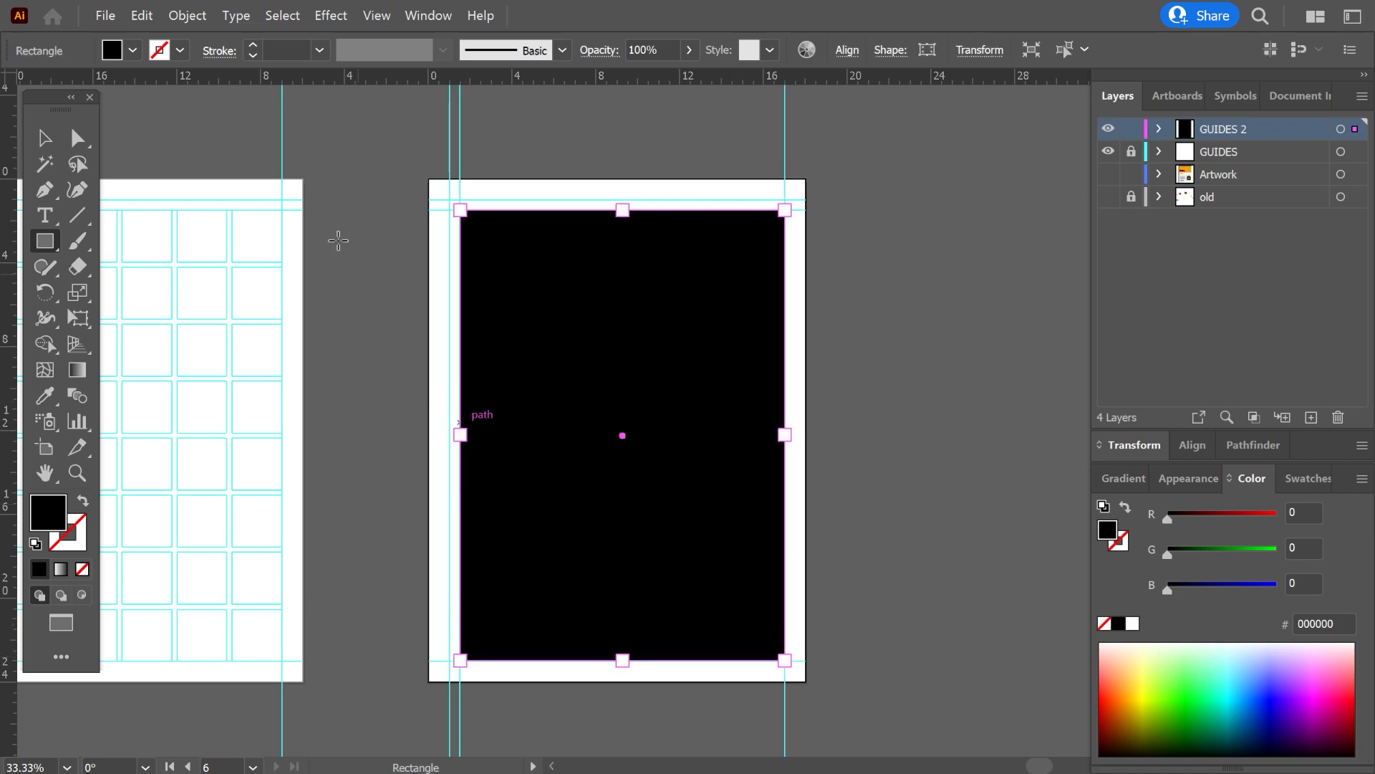
# Start splitting the rectangle into a grid with preview on, setting 8 rows and 6 columns.
pyautogui.click(190, 15)
pyautogui.moveTo(237, 298)
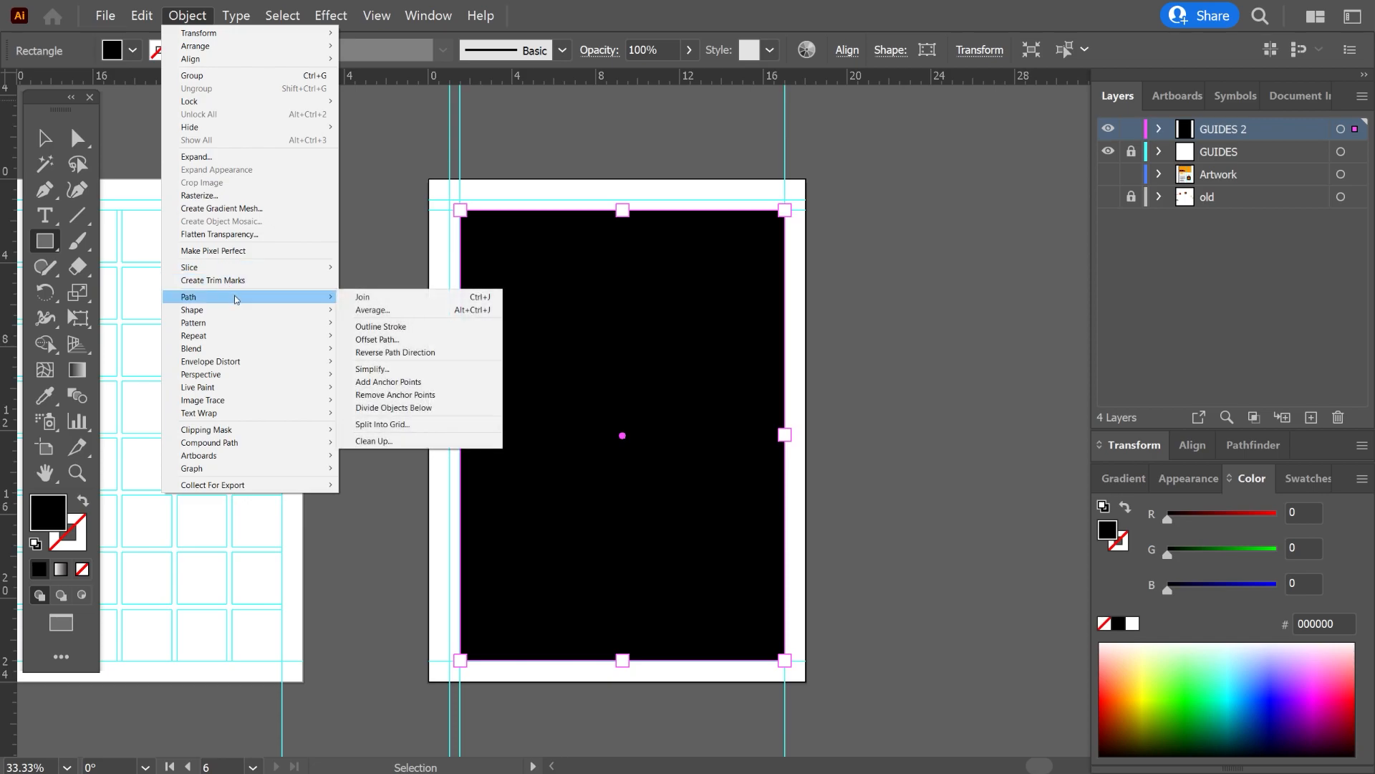
pyautogui.click(381, 424)
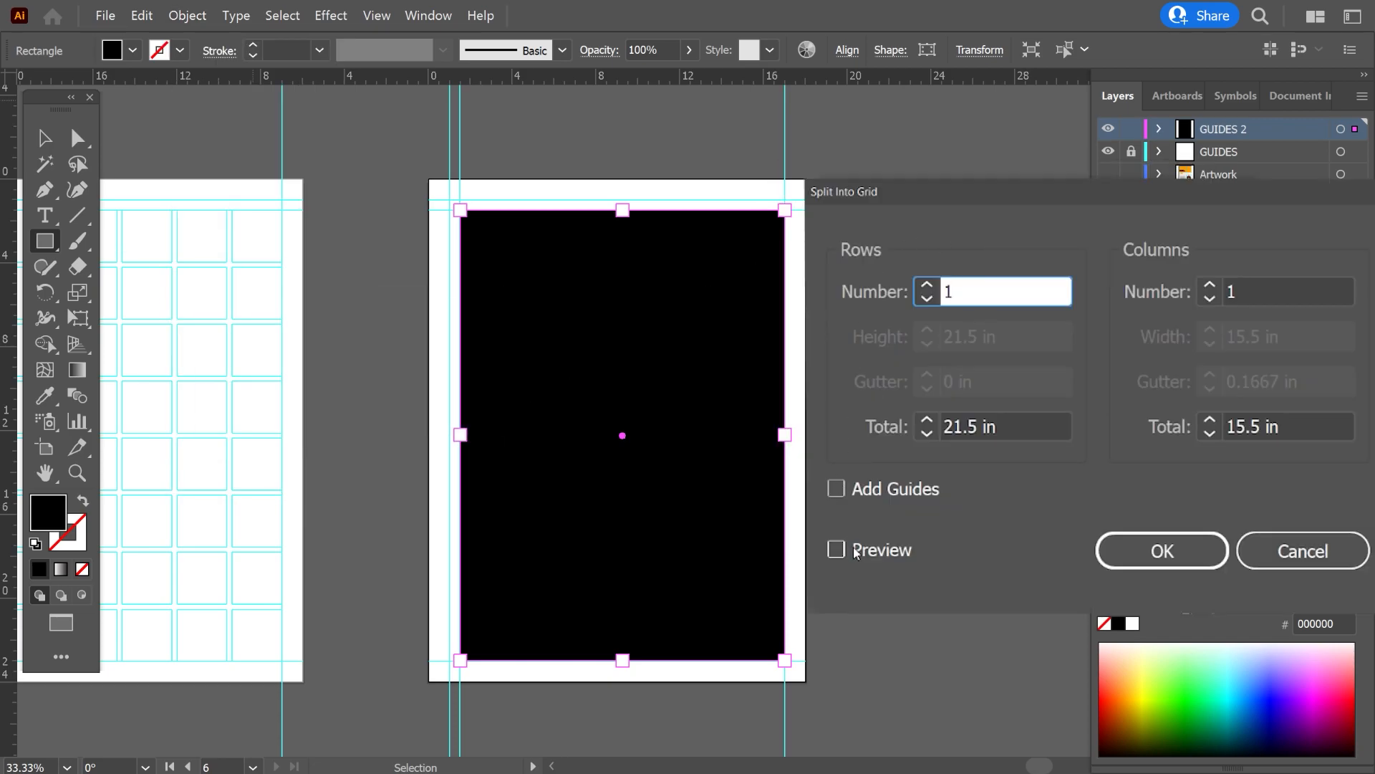
pyautogui.click(856, 552)
pyautogui.doubleClick(1000, 293)
pyautogui.write('8')
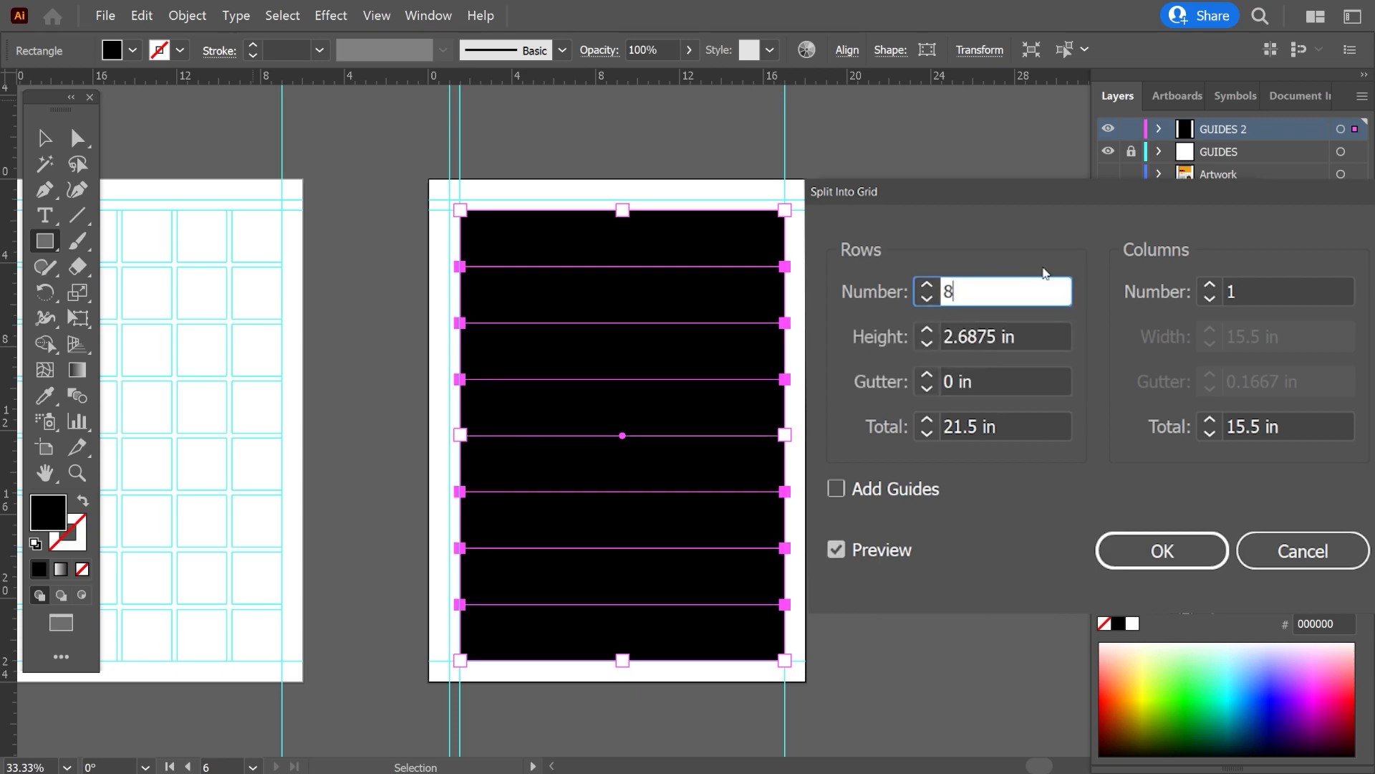
pyautogui.click(1236, 292)
pyautogui.moveTo(1235, 291); pyautogui.dragTo(1226, 291)
pyautogui.write('6')
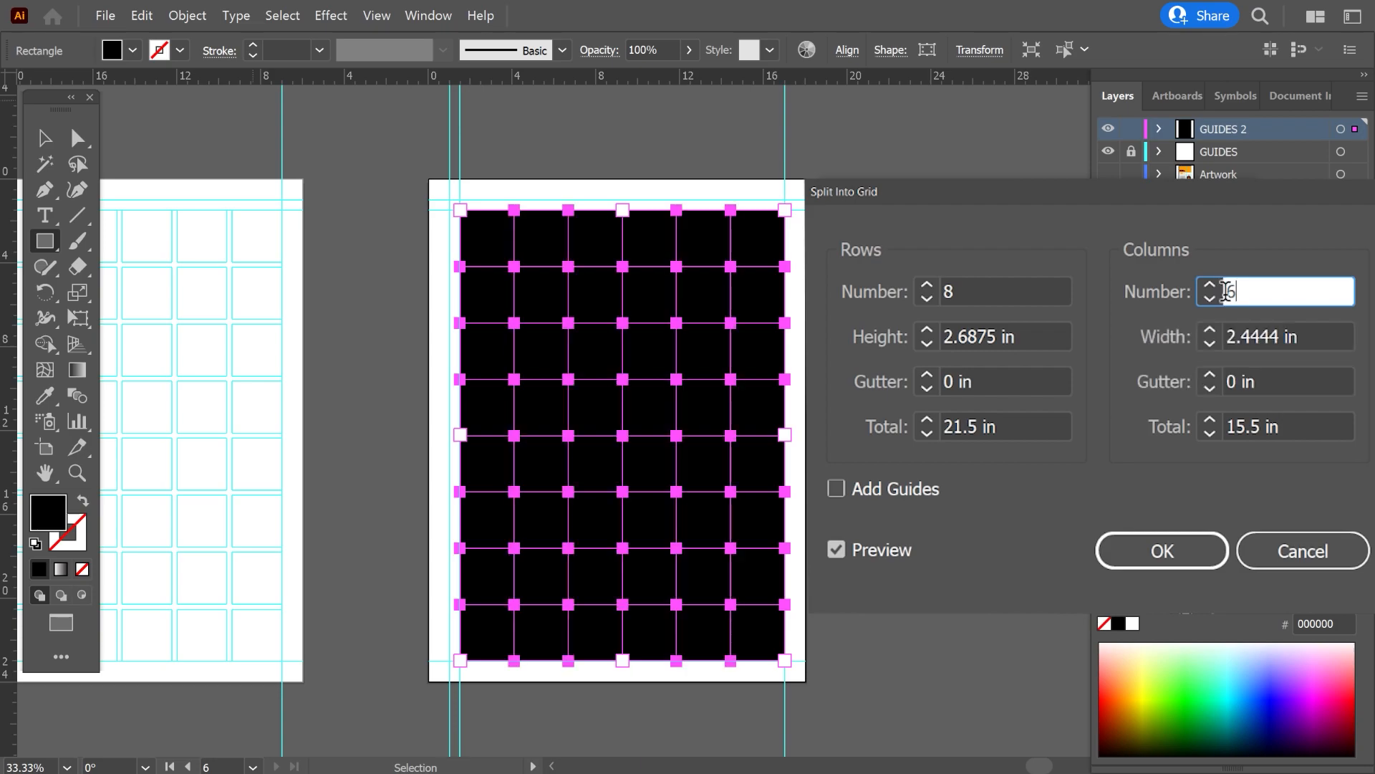
# Set the row and column gutters to 0.25 in and apply the grid split.
pyautogui.click(924, 380)
pyautogui.click(924, 380)
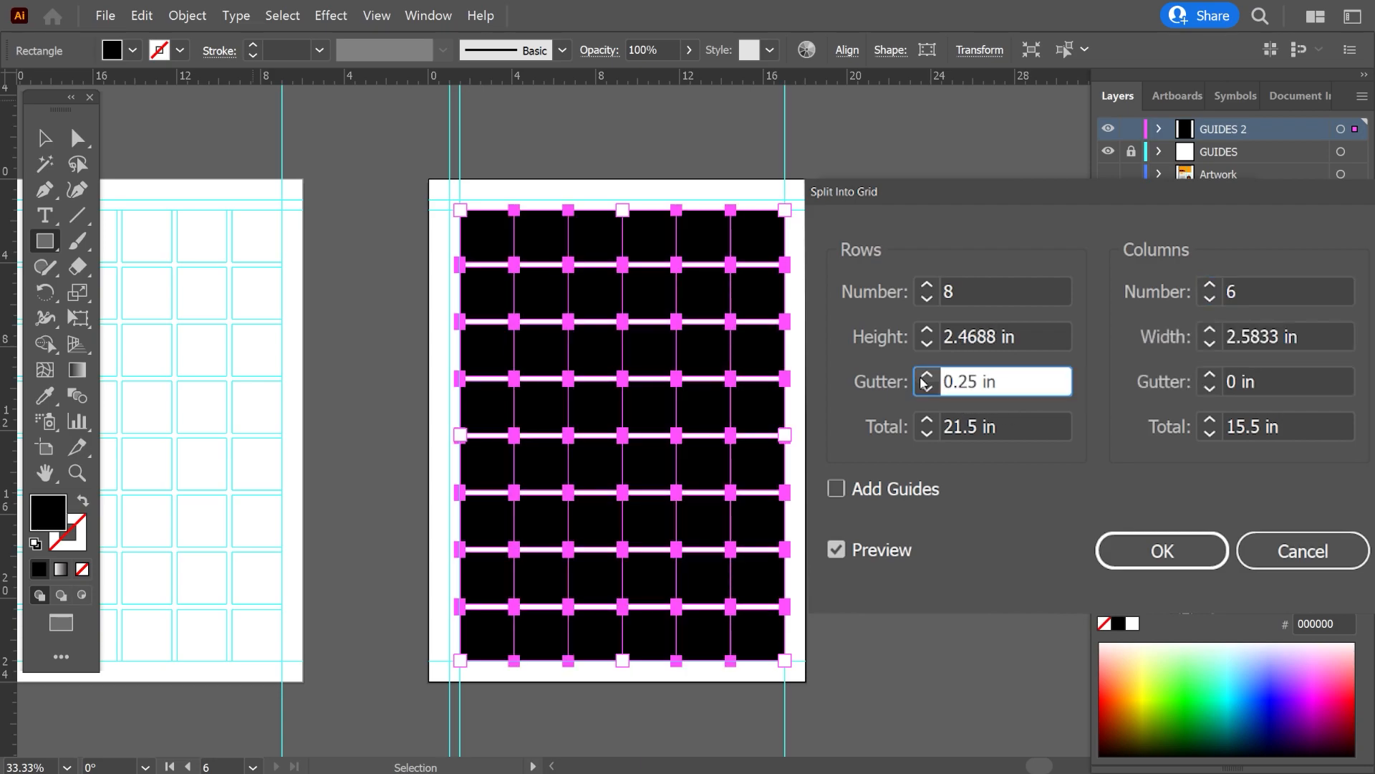
pyautogui.click(1209, 377)
pyautogui.click(1209, 377)
pyautogui.click(1131, 555)
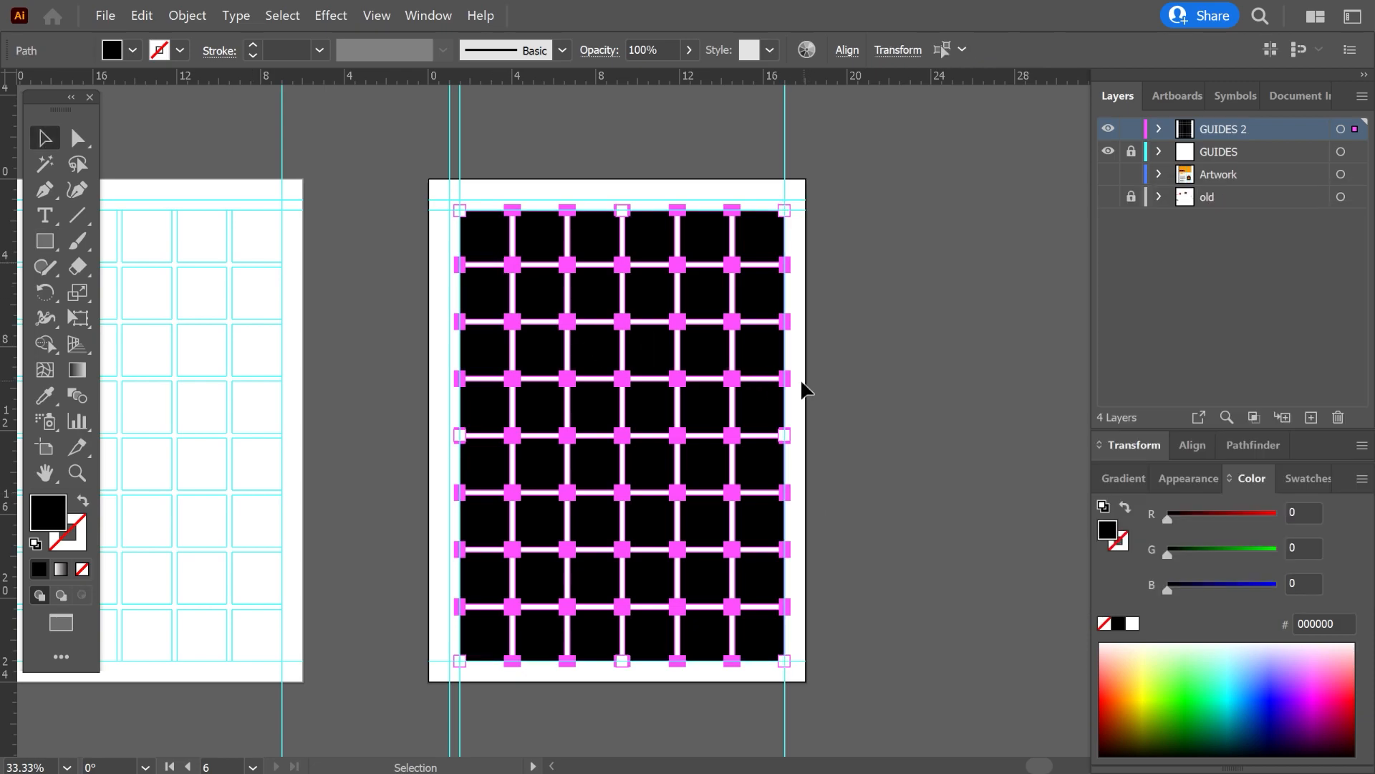
# Convert the selected grid rectangles into guides and deselect them.
pyautogui.rightClick(756, 414)
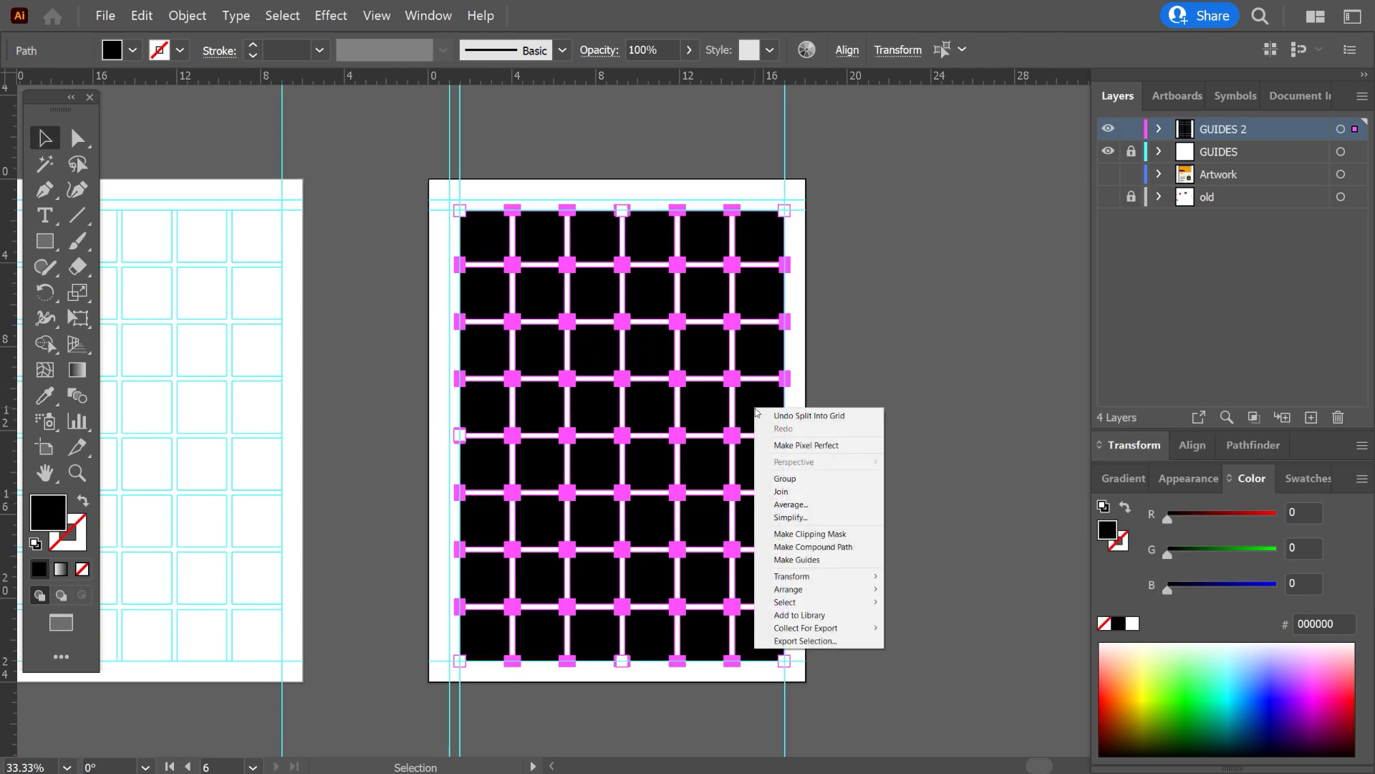
pyautogui.click(773, 560)
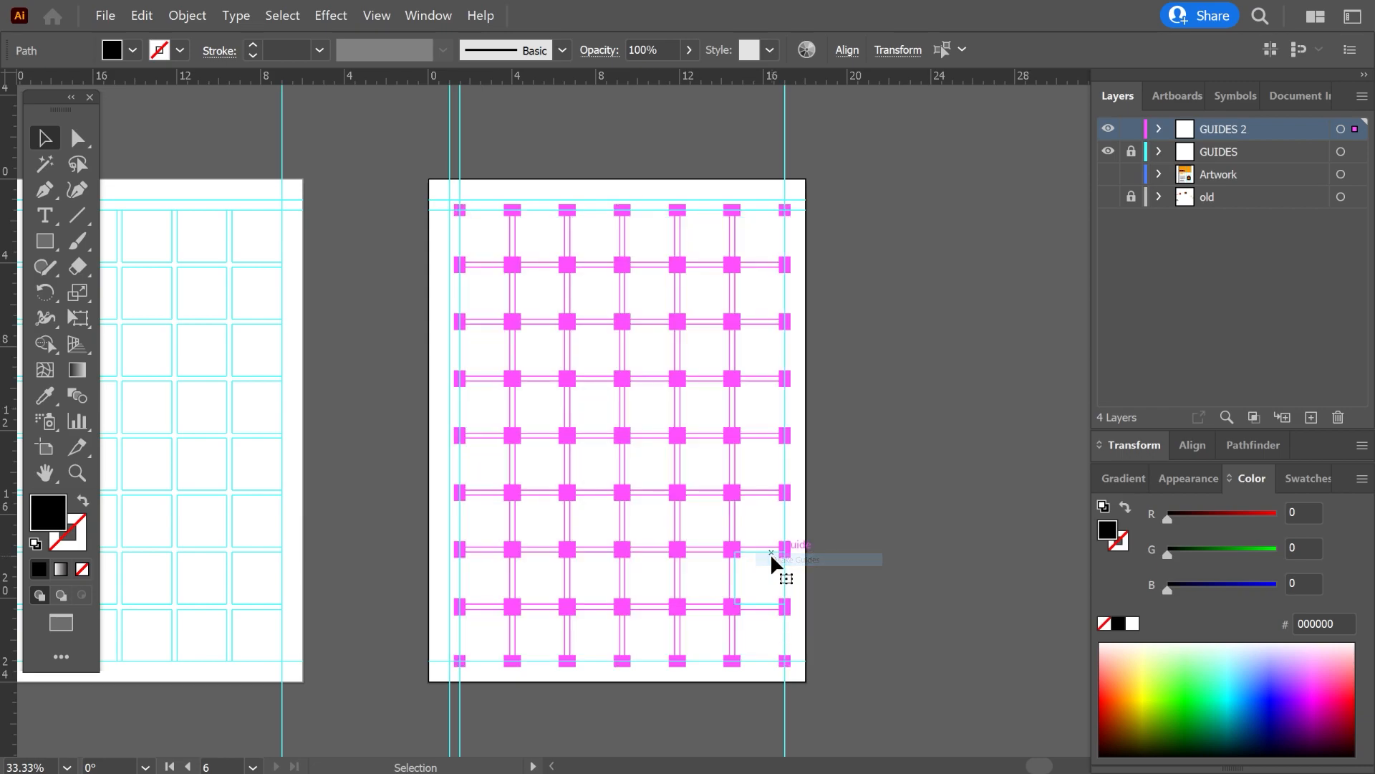
pyautogui.click(820, 547)
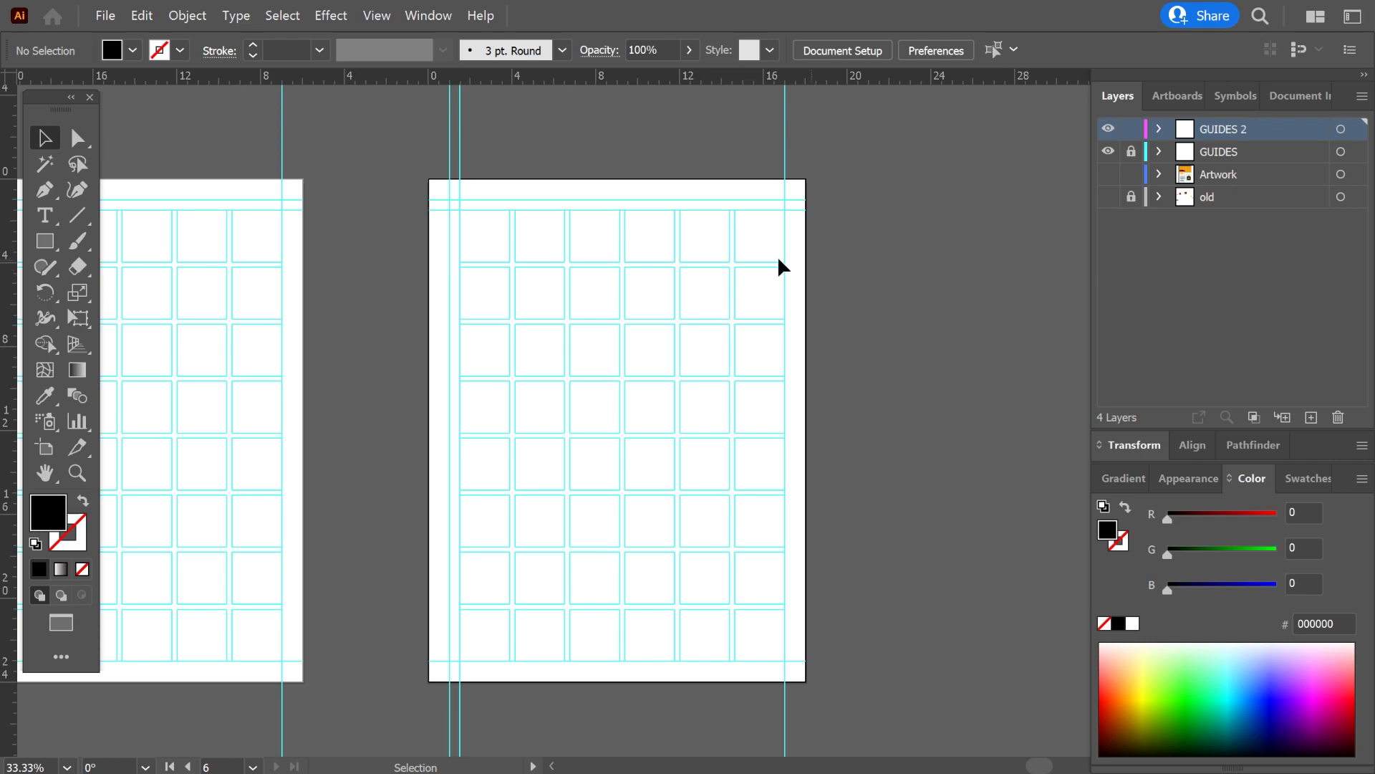
pyautogui.hscroll(-10, 807, 265)
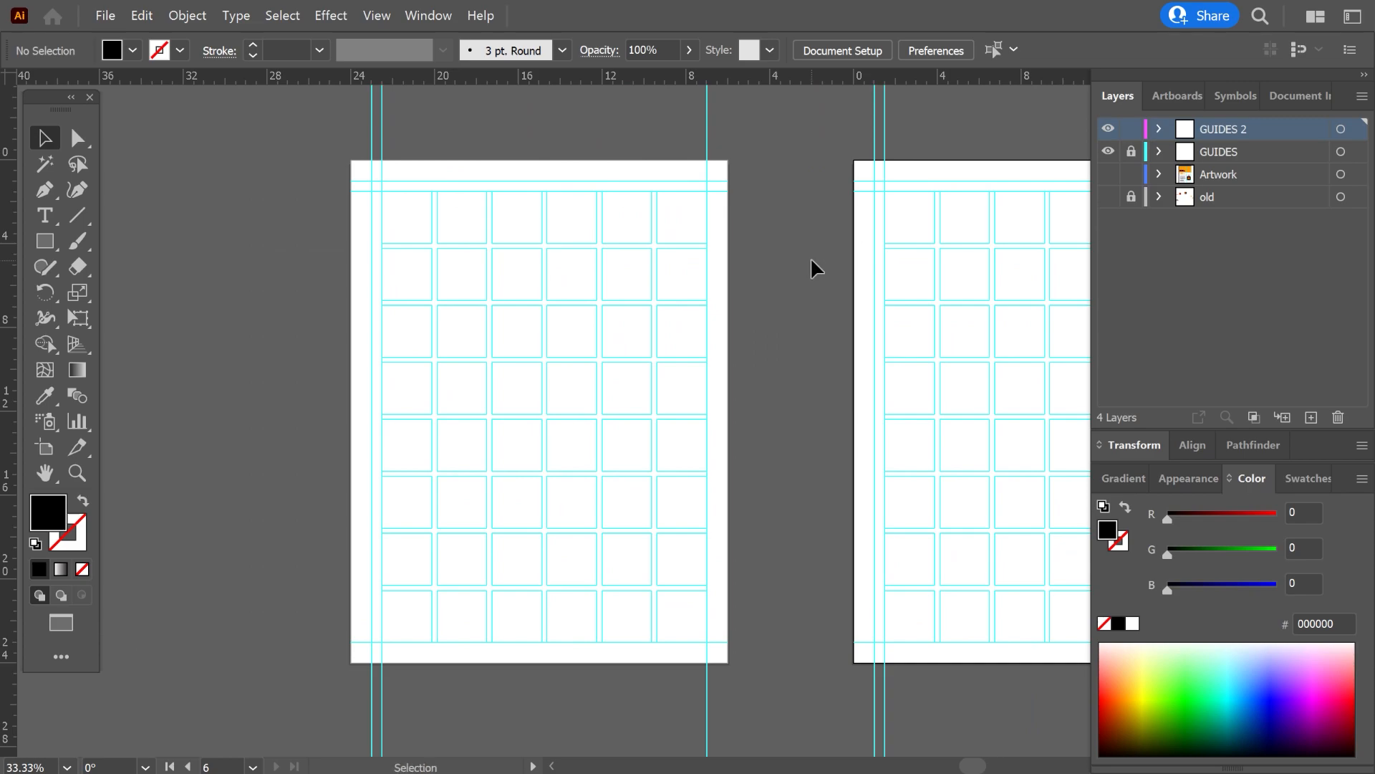